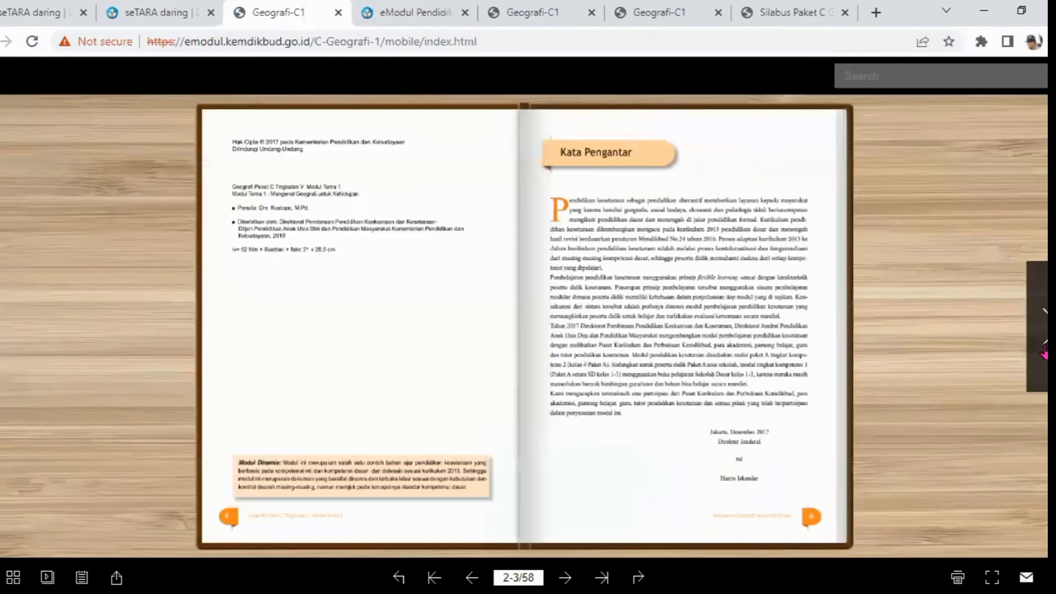
Leave the e-module reader and return to the Geografi module list
{"action": "left_click", "coordinate": [1, 342]}
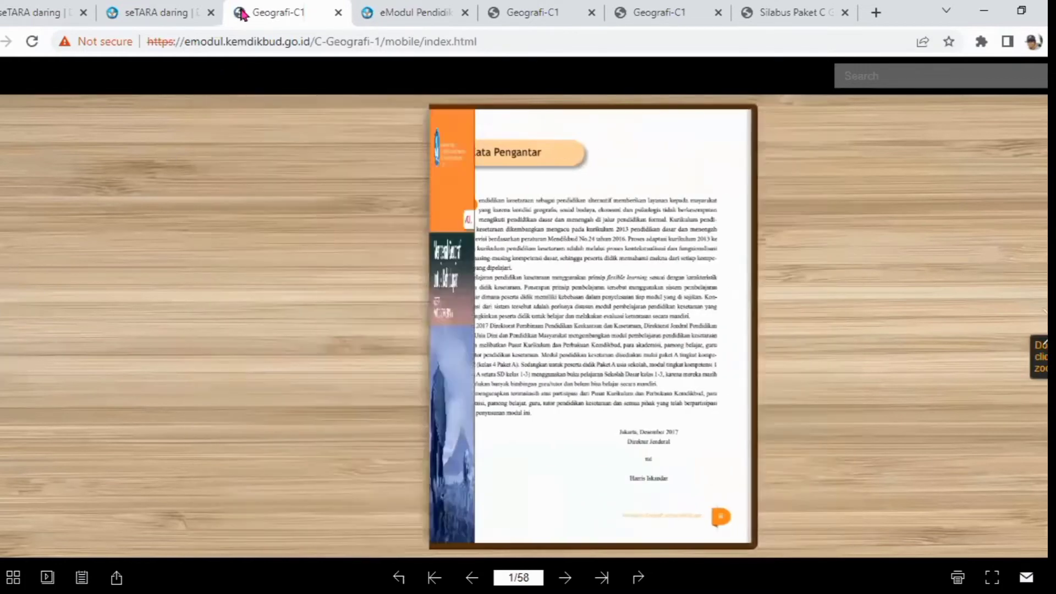
{"action": "left_click", "coordinate": [0, 43]}
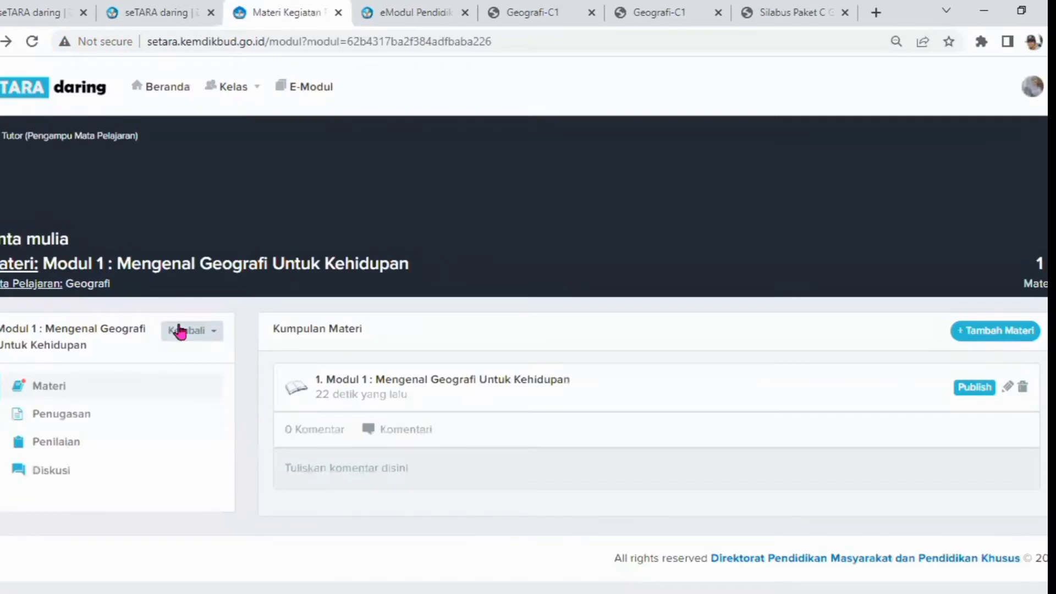
{"action": "left_click", "coordinate": [181, 330]}
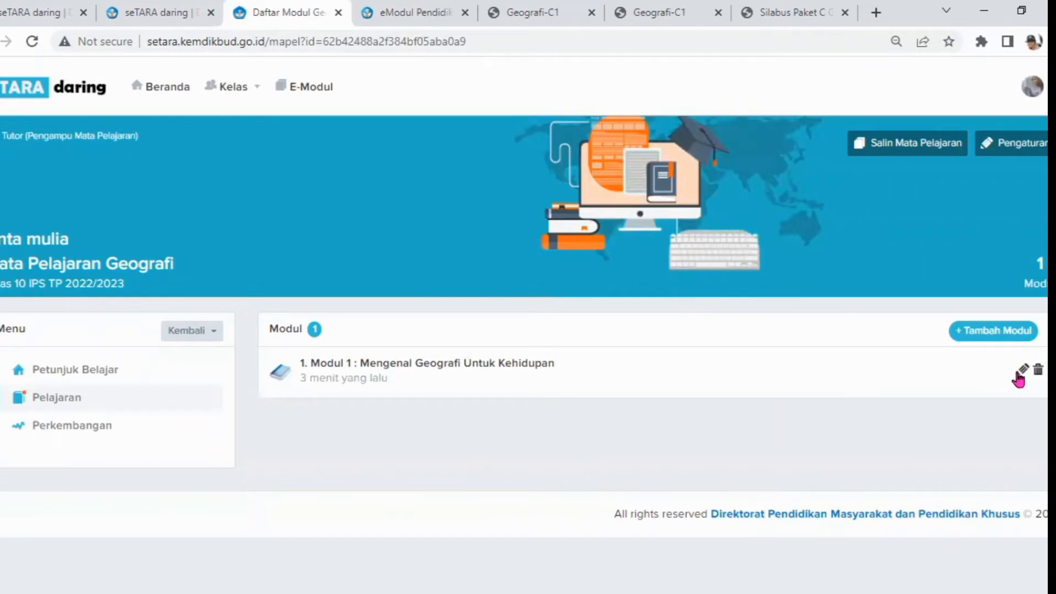
Open the add-module form and begin the module name with Modul 2
{"action": "left_click", "coordinate": [993, 332]}
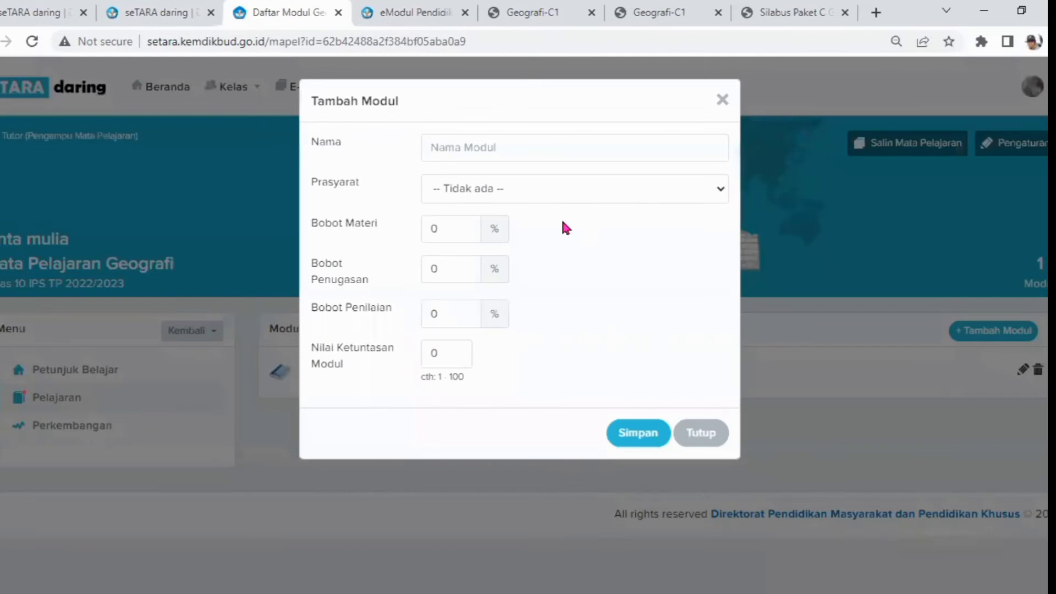
{"action": "left_click", "coordinate": [429, 149]}
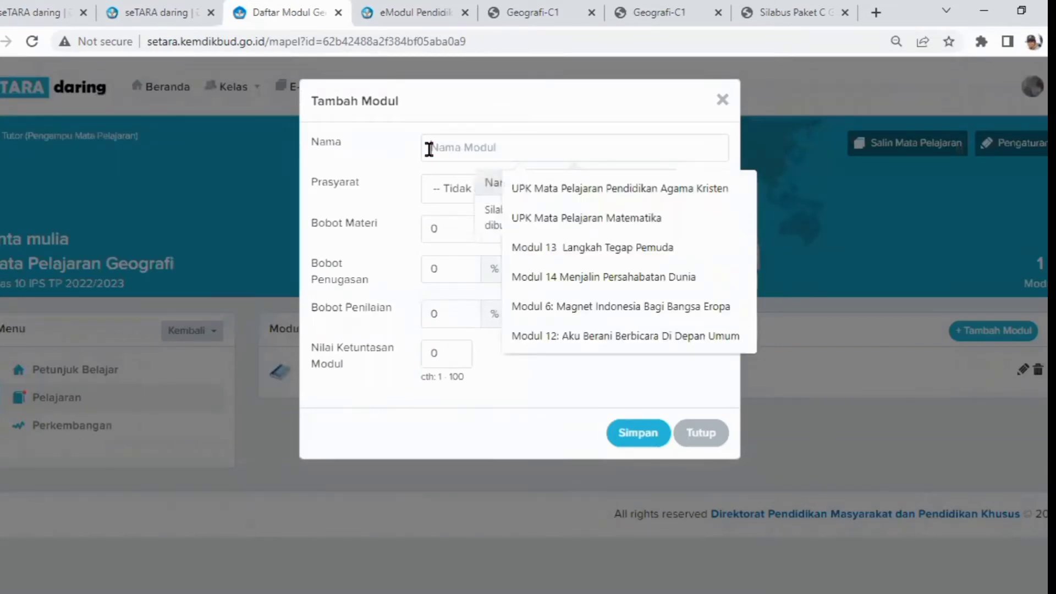
{"action": "type", "text": "Modul "}
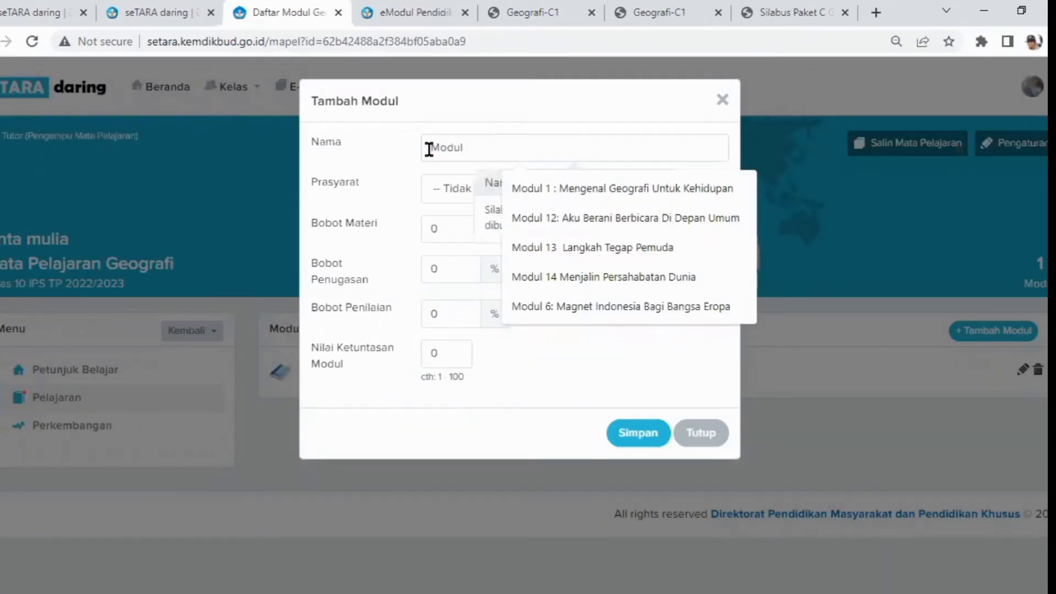
{"action": "type", "text": "2 :"}
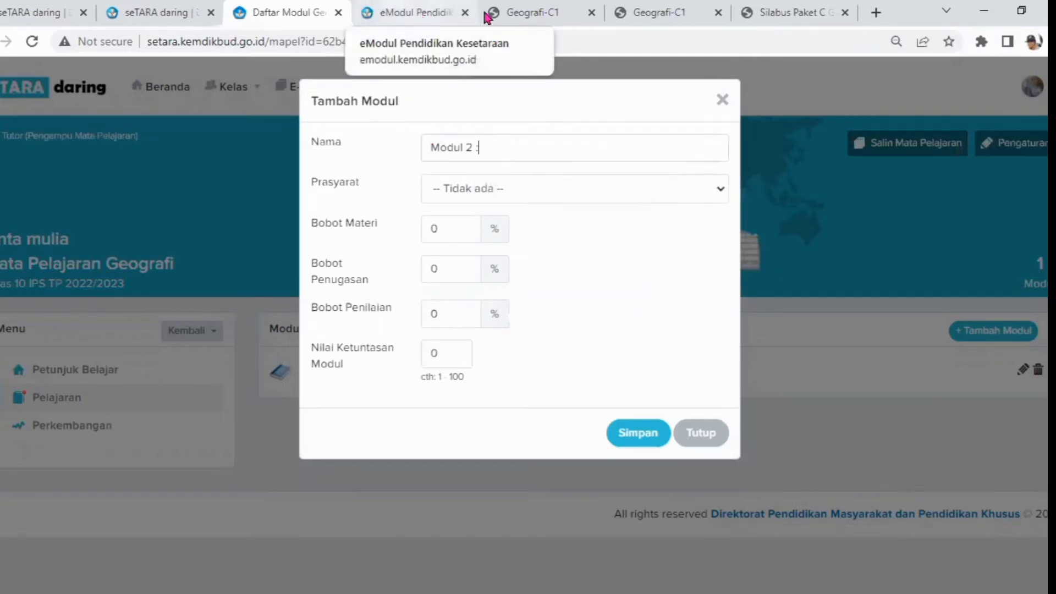
Open the Modul 2 e-book Menjadi Peneliti Geografi from the eModul Geografi shelf to check its title
{"action": "left_click", "coordinate": [553, 17]}
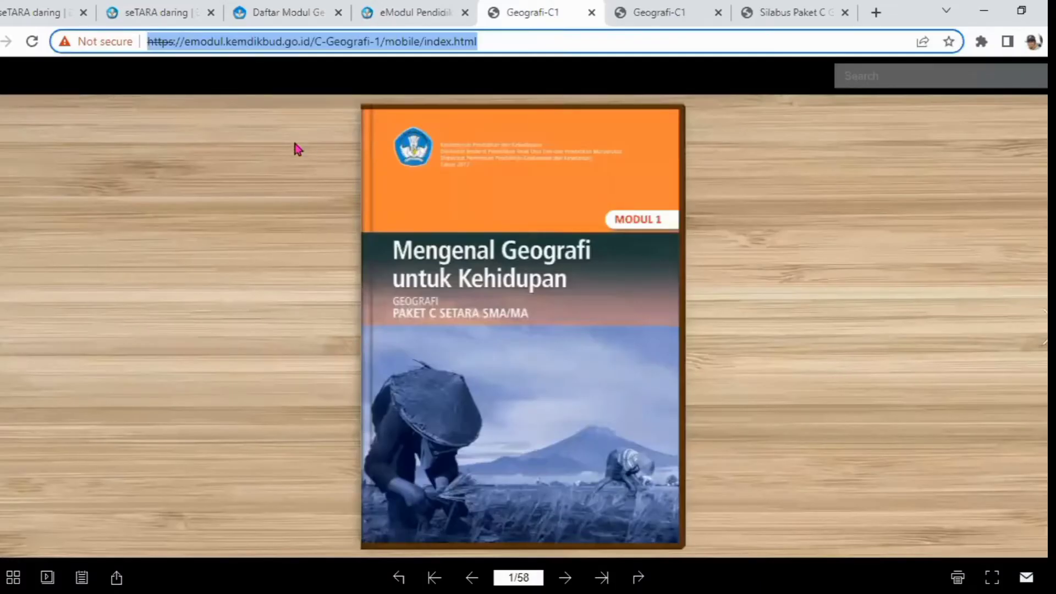
{"action": "left_click", "coordinate": [421, 15]}
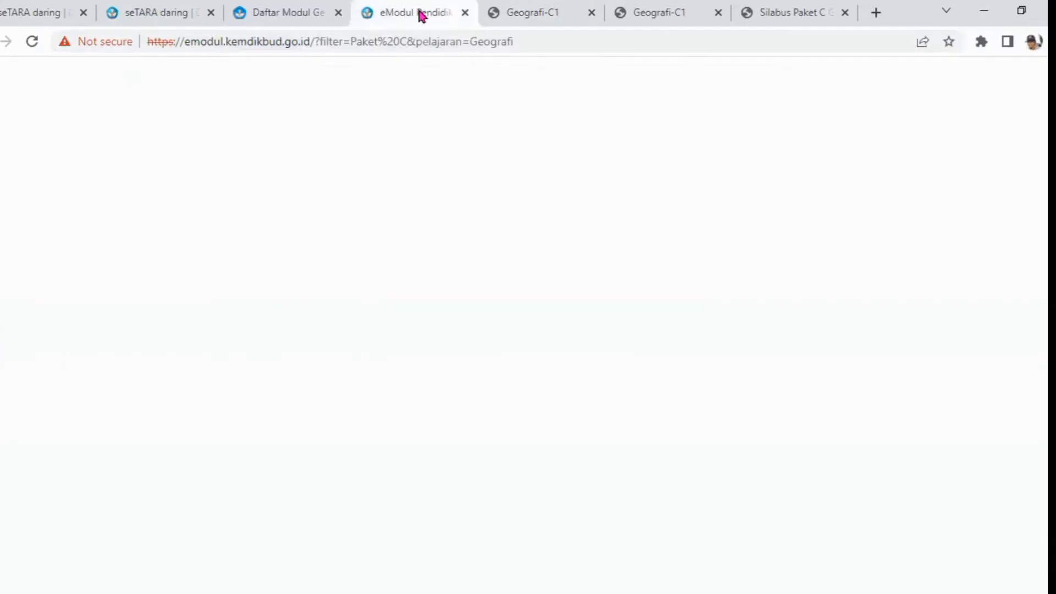
{"action": "left_click", "coordinate": [726, 432]}
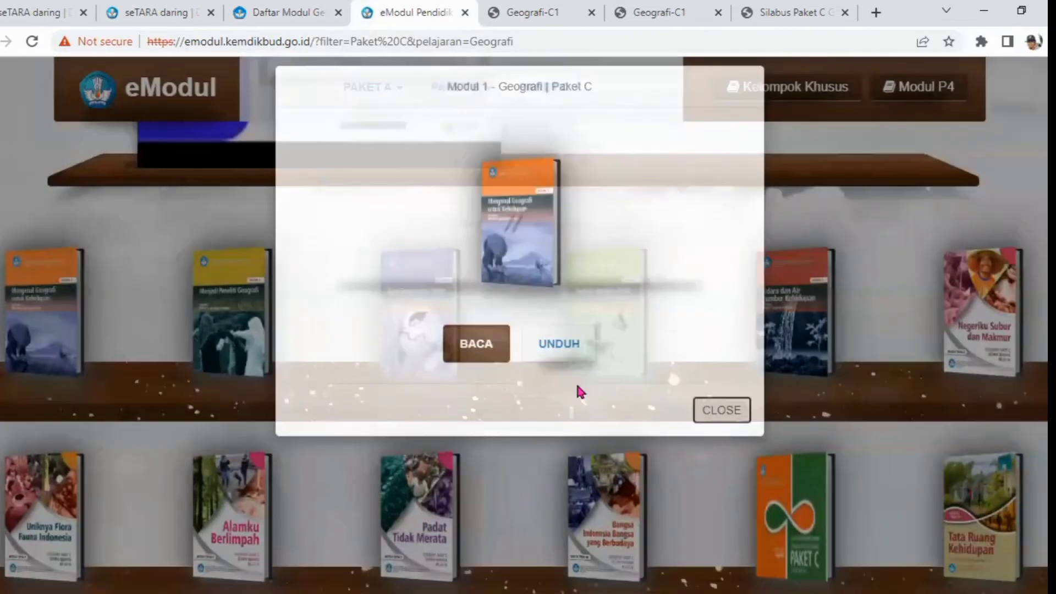
{"action": "left_click", "coordinate": [245, 300]}
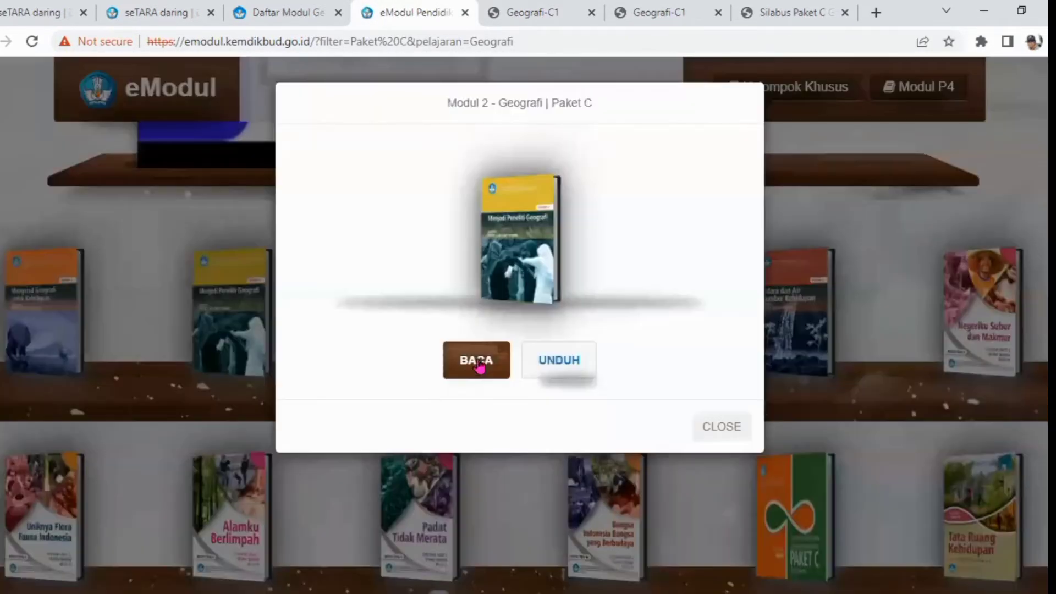
{"action": "left_click", "coordinate": [476, 360]}
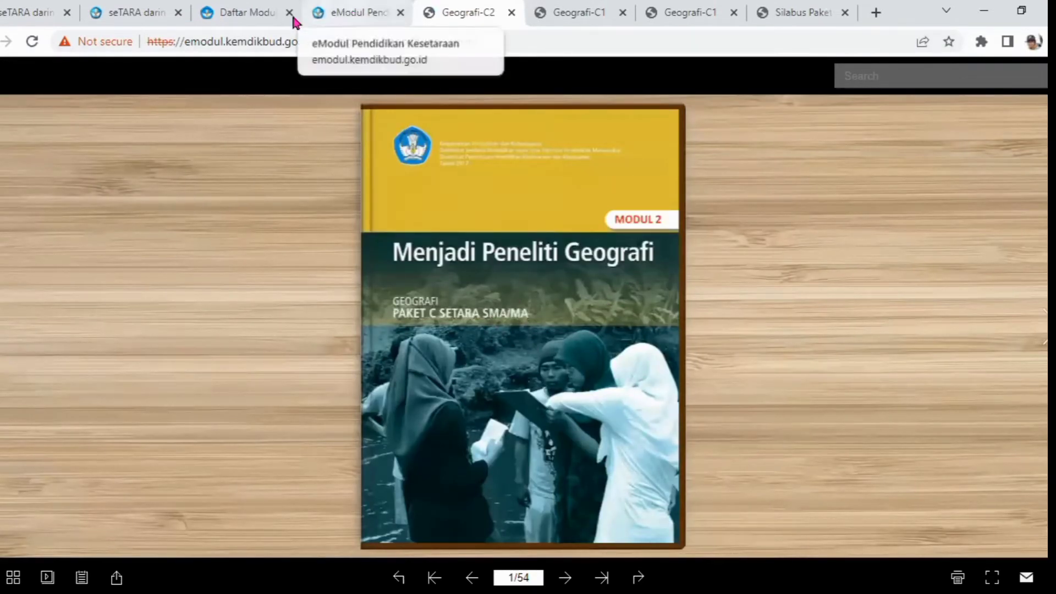
Name the module Modul 2 : Menjadi Peneliti Geografi and set its prerequisite to Modul 1 : Mengenal Geografi Untuk Kehidupan
{"action": "left_click", "coordinate": [259, 22]}
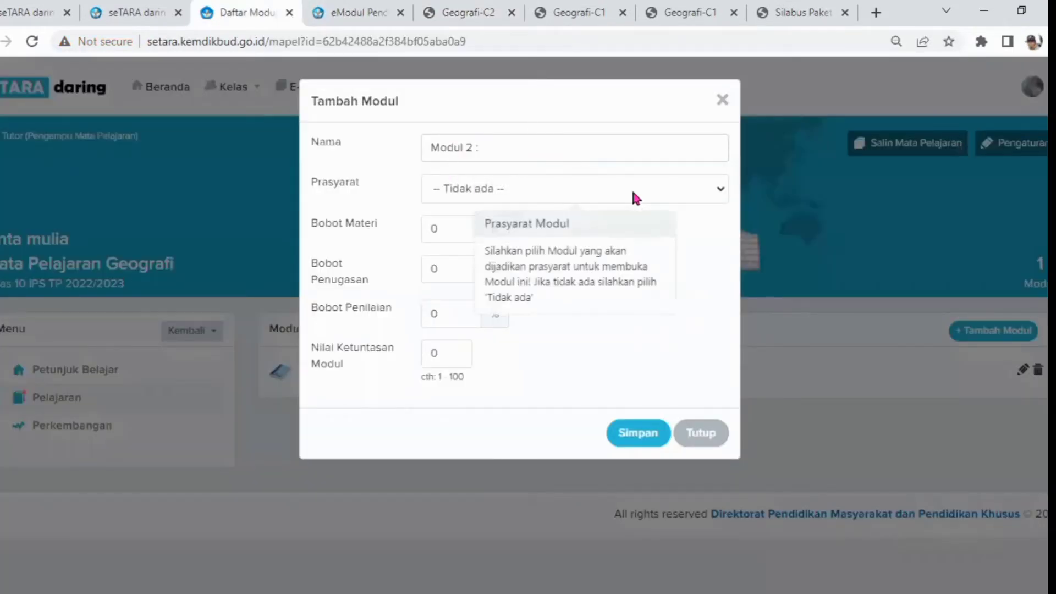
{"action": "type", "text": "Menjadi Penel"}
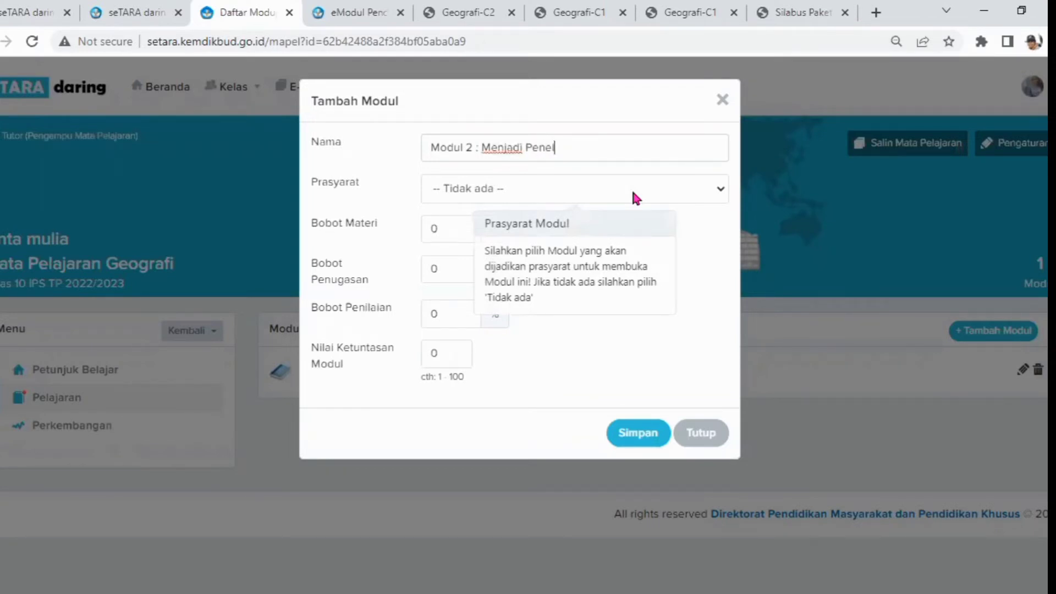
{"action": "type", "text": "iti Geografi"}
{"action": "left_click", "coordinate": [465, 192]}
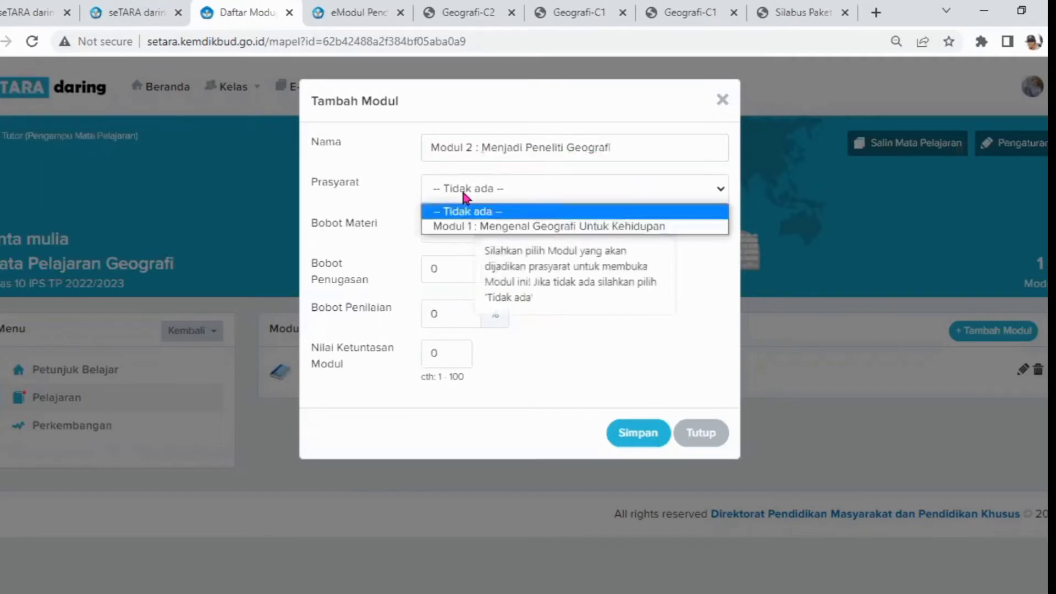
{"action": "left_click", "coordinate": [514, 226]}
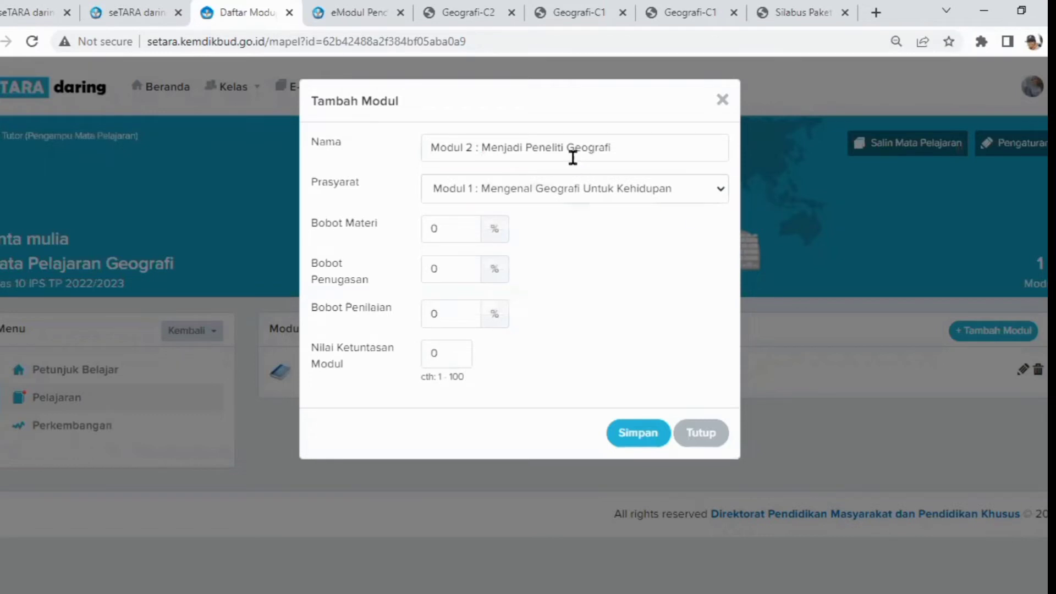
Try to save the module with material, assignment and assessment weights of 30%, 35% and 57%
{"action": "mouse_move", "coordinate": [550, 197]}
{"action": "left_click", "coordinate": [445, 227]}
{"action": "key", "text": "BackSpace"}
{"action": "type", "text": "30"}
{"action": "left_click", "coordinate": [438, 264]}
{"action": "key", "text": "BackSpace"}
{"action": "type", "text": "35"}
{"action": "left_click", "coordinate": [450, 304]}
{"action": "type", "text": "57"}
{"action": "key", "text": "Return"}
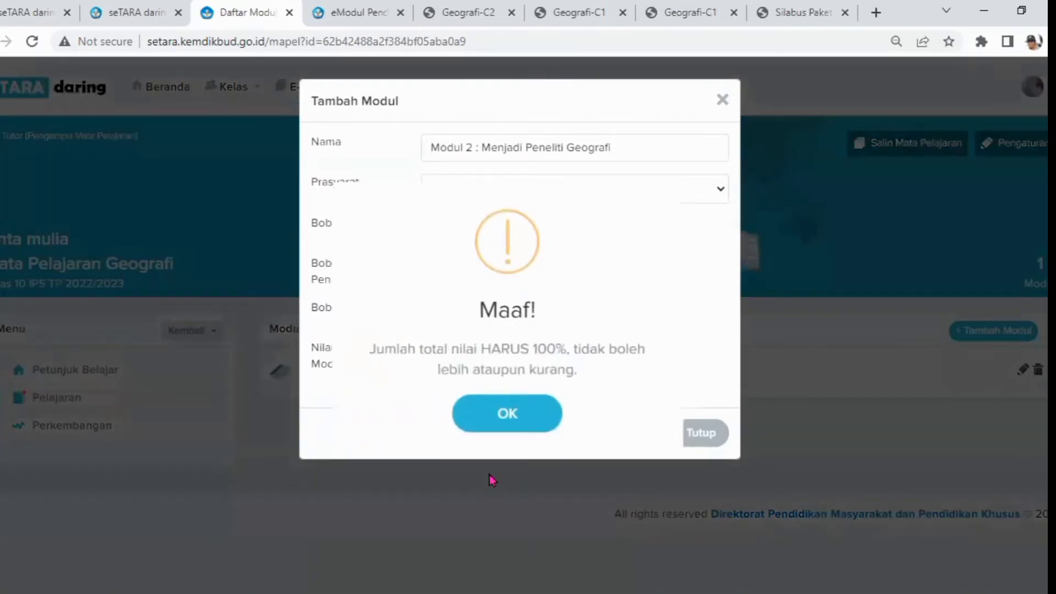
{"action": "left_click", "coordinate": [510, 414]}
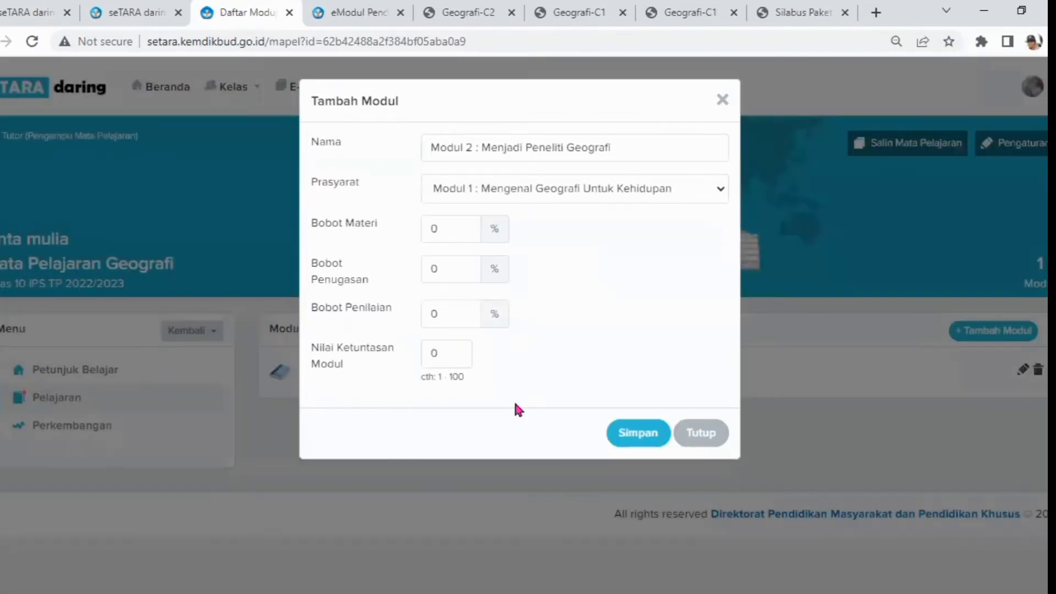
Set the weights to 30%, 35% and 35%, the completion score to 75, and save the module
{"action": "left_click", "coordinate": [446, 233]}
{"action": "key", "text": "BackSpace"}
{"action": "type", "text": "30"}
{"action": "left_click", "coordinate": [455, 275]}
{"action": "key", "text": "BackSpace"}
{"action": "type", "text": "35"}
{"action": "left_click", "coordinate": [449, 307]}
{"action": "type", "text": "35"}
{"action": "left_click", "coordinate": [454, 352]}
{"action": "key", "text": "BackSpace"}
{"action": "type", "text": "75"}
{"action": "left_click", "coordinate": [632, 433]}
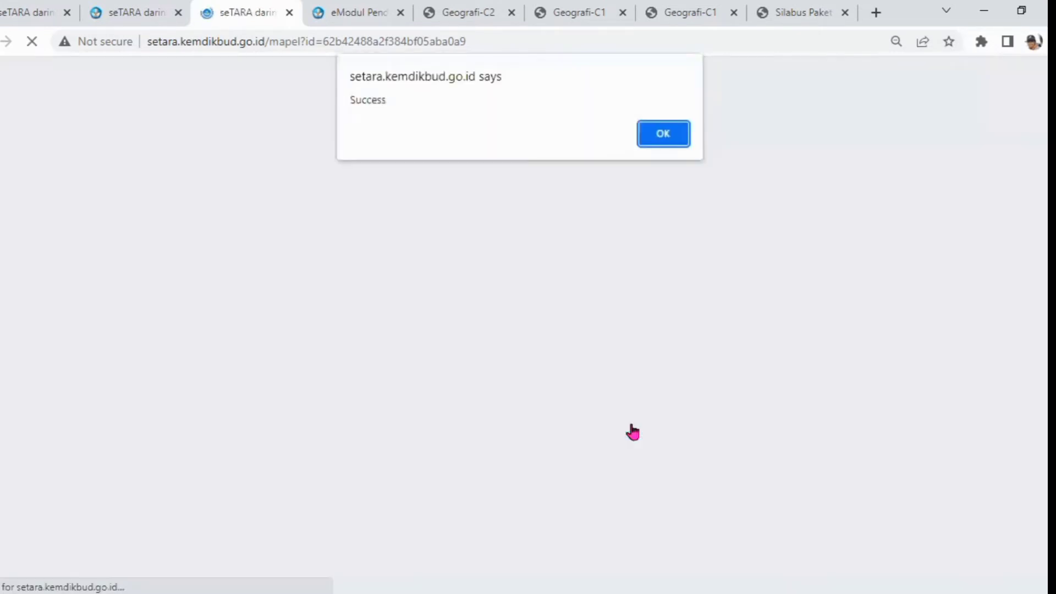
{"action": "left_click", "coordinate": [668, 135]}
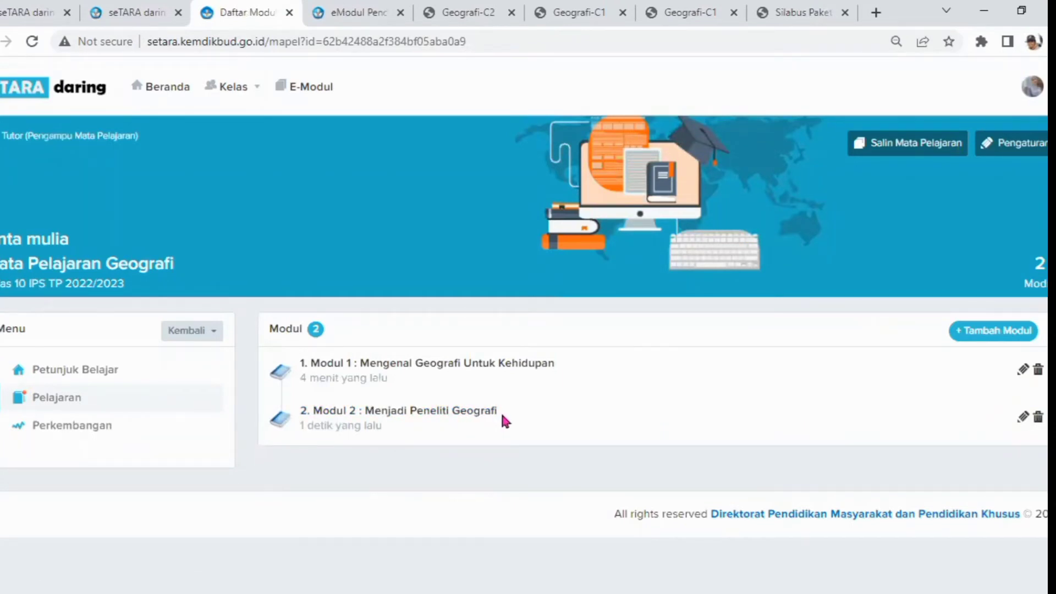
Review Modul 2's saved settings in its edit form and close it
{"action": "left_click", "coordinate": [1023, 418]}
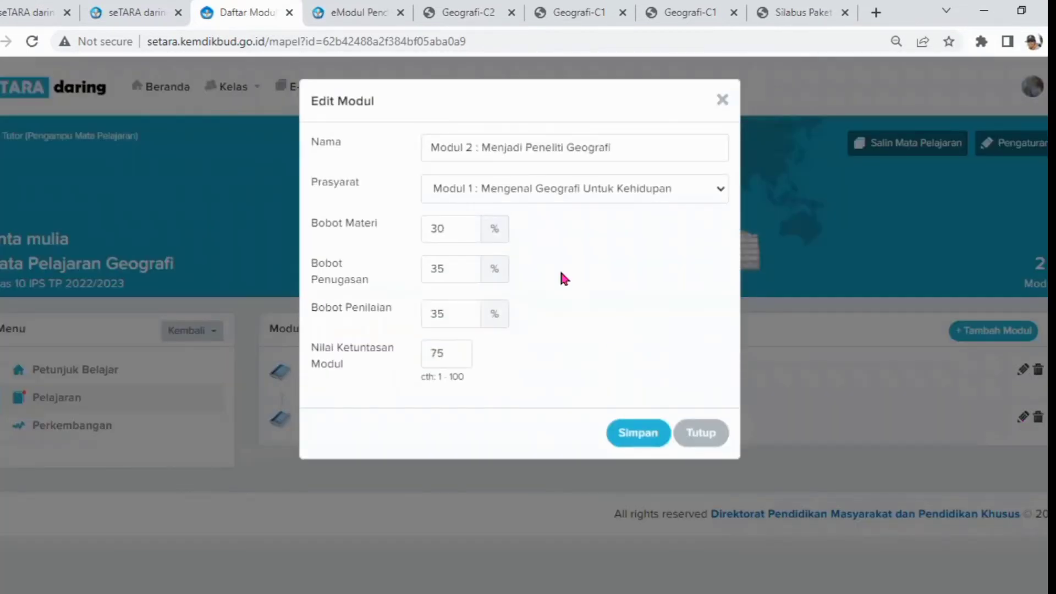
{"action": "left_click", "coordinate": [723, 100]}
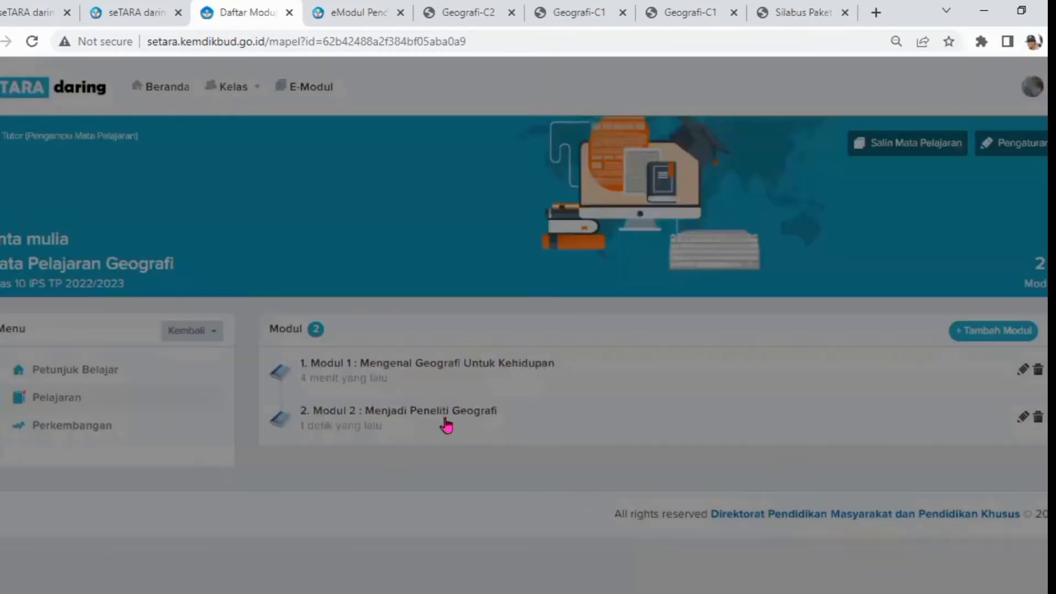
Open Modul 2, start adding new material, and paste the module name from the header as the material title
{"action": "left_click", "coordinate": [341, 419]}
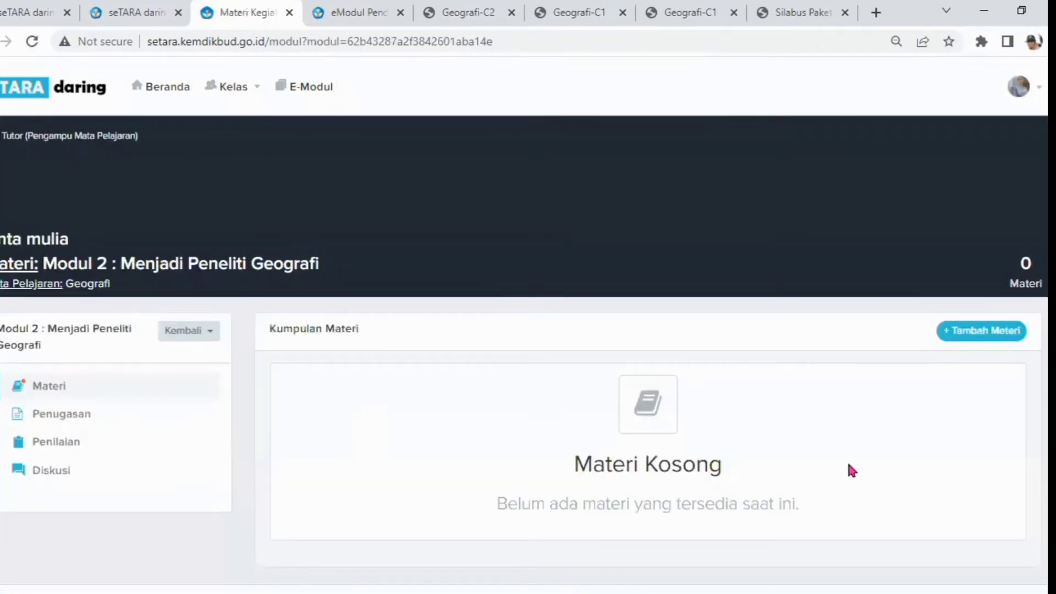
{"action": "left_click", "coordinate": [983, 330]}
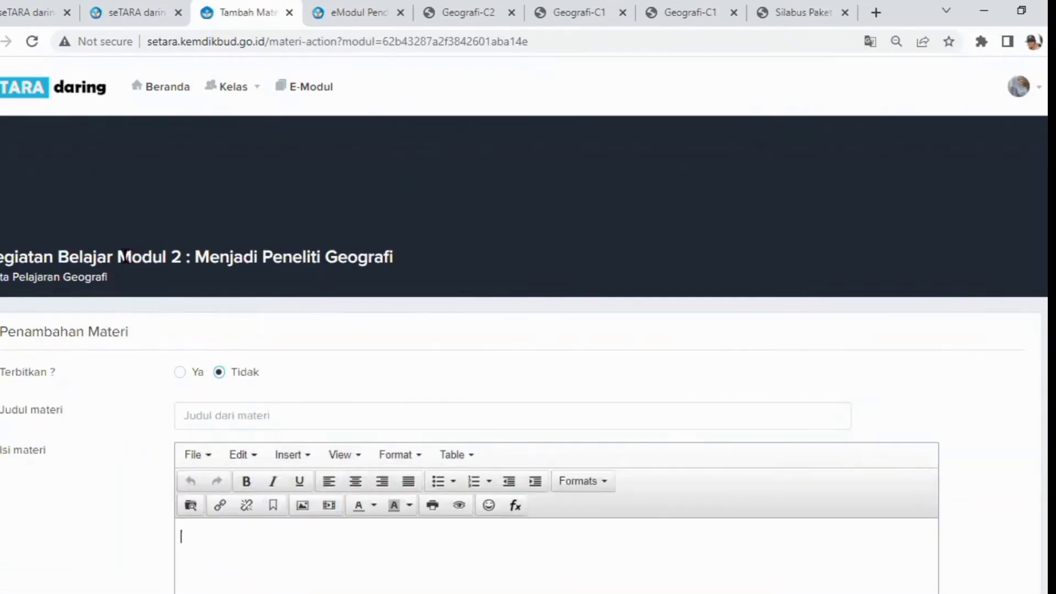
{"action": "left_click_drag", "start_coordinate": [121, 256], "coordinate": [419, 253]}
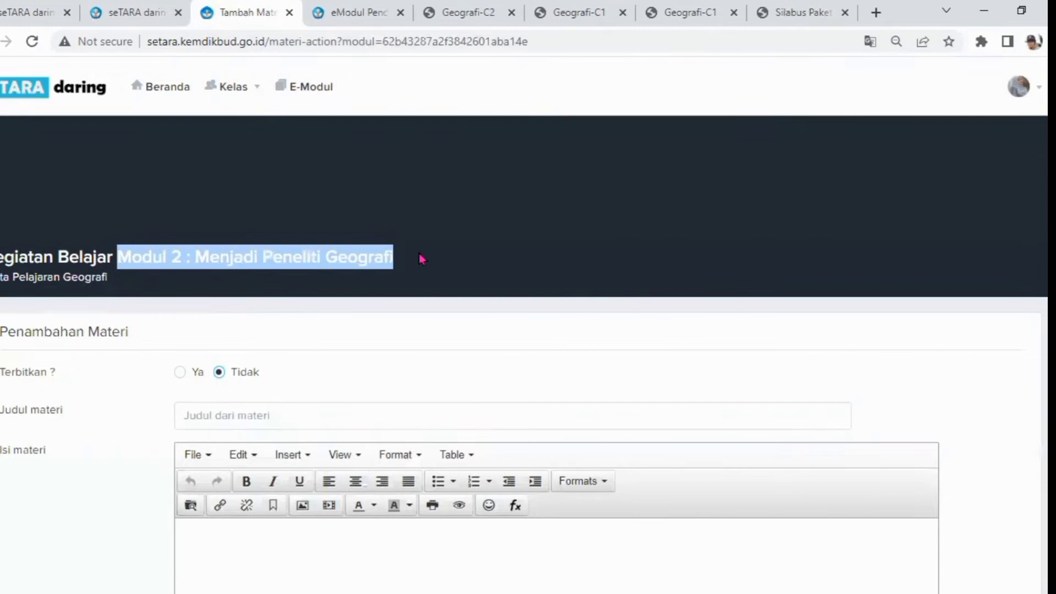
{"action": "right_click", "coordinate": [310, 251]}
{"action": "left_click", "coordinate": [338, 266]}
{"action": "left_click", "coordinate": [195, 423]}
{"action": "right_click", "coordinate": [194, 418]}
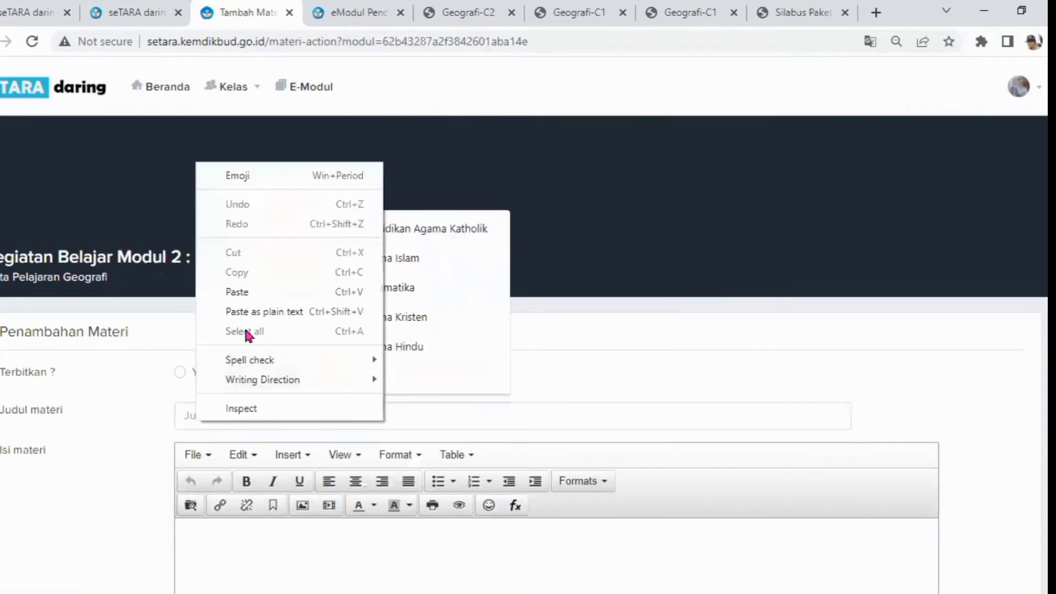
{"action": "left_click", "coordinate": [233, 292]}
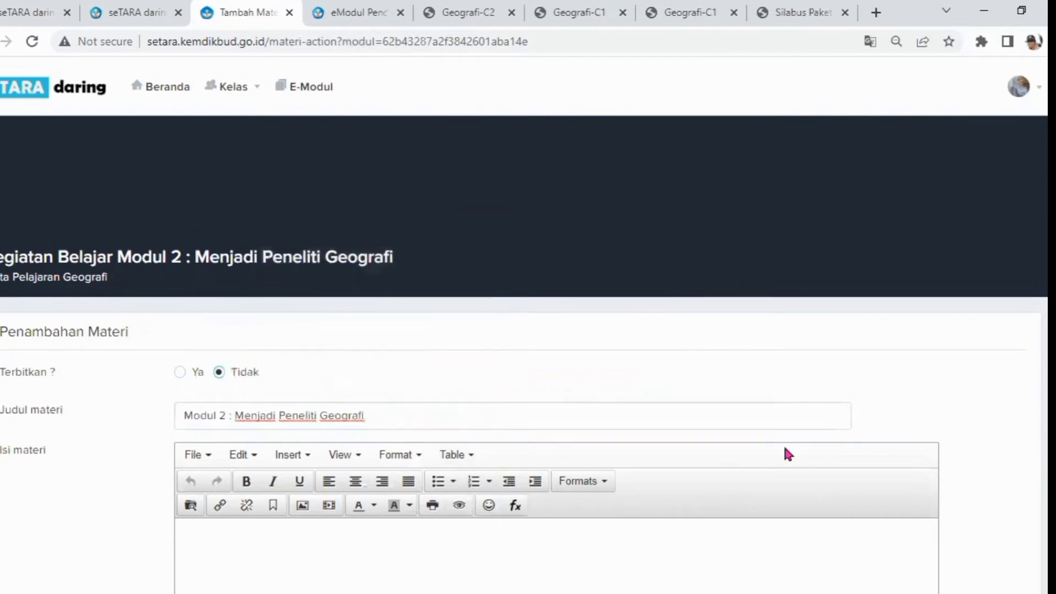
Copy the web address of the Geografi-C2 e-module and return to the material form
{"action": "scroll", "coordinate": [446, 174], "scroll_direction": "down", "scroll_amount": 2}
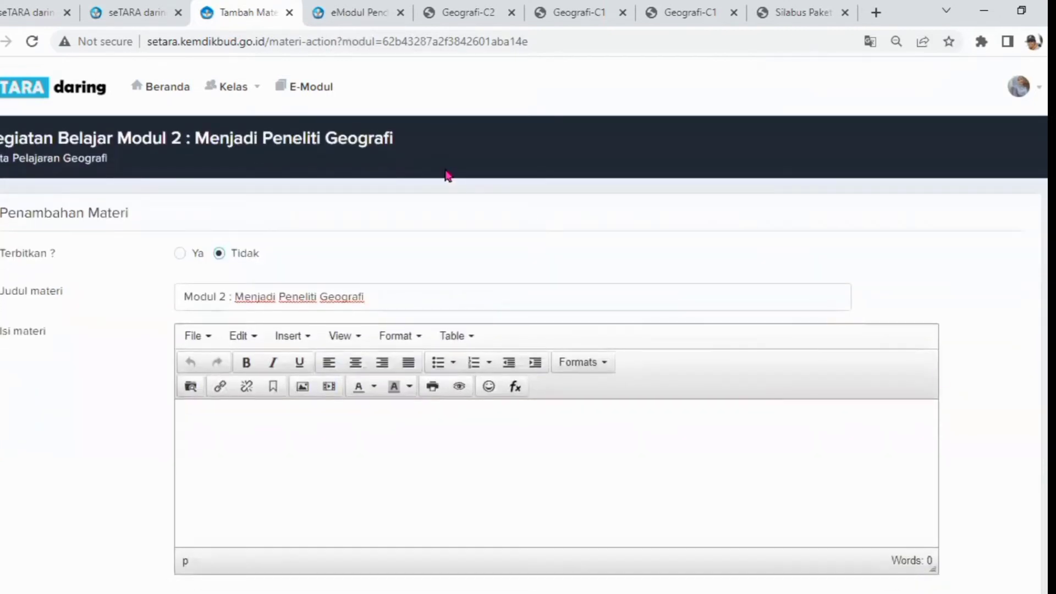
{"action": "left_click", "coordinate": [219, 425]}
{"action": "left_click", "coordinate": [467, 13]}
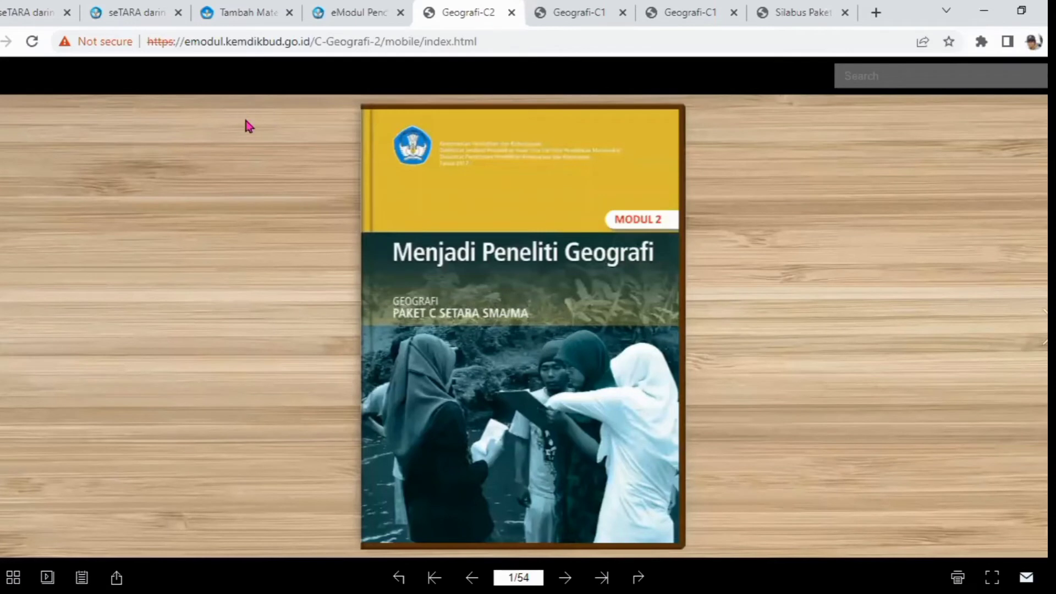
{"action": "left_click", "coordinate": [148, 43]}
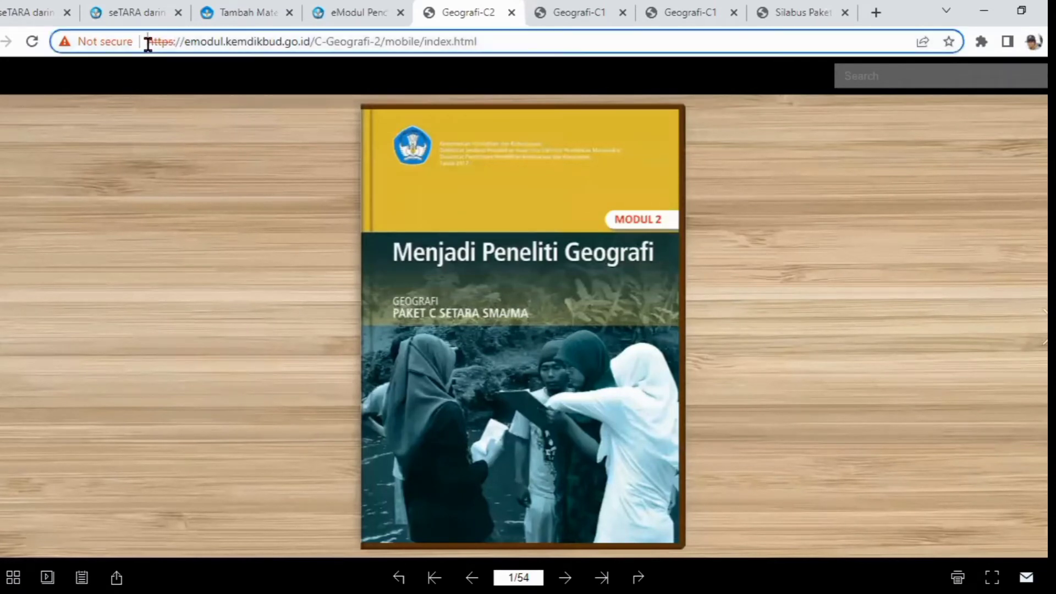
{"action": "right_click", "coordinate": [327, 43]}
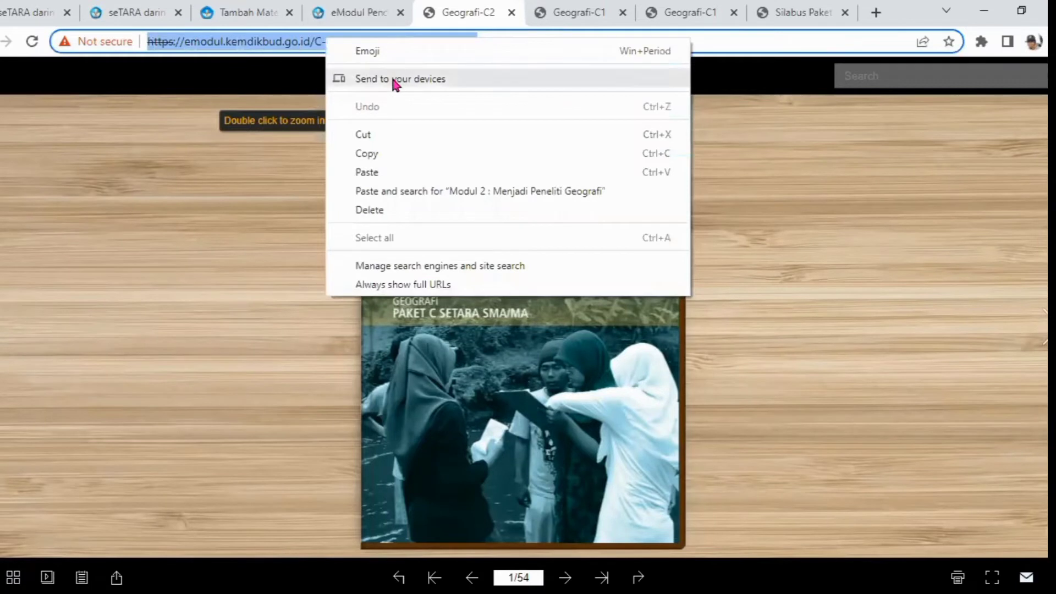
{"action": "left_click", "coordinate": [367, 153]}
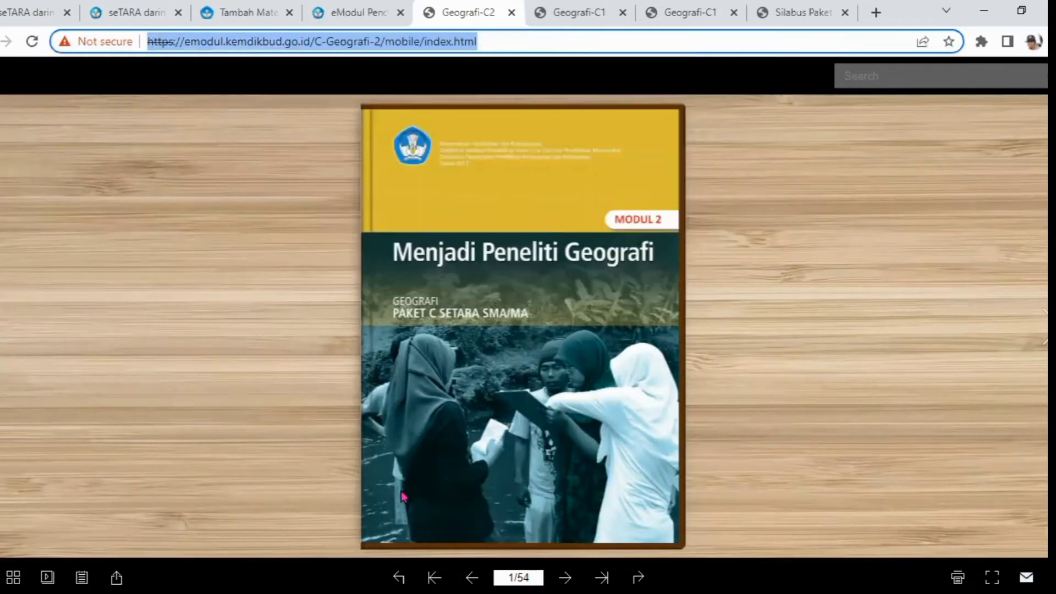
{"action": "left_click", "coordinate": [347, 13]}
{"action": "left_click", "coordinate": [237, 12]}
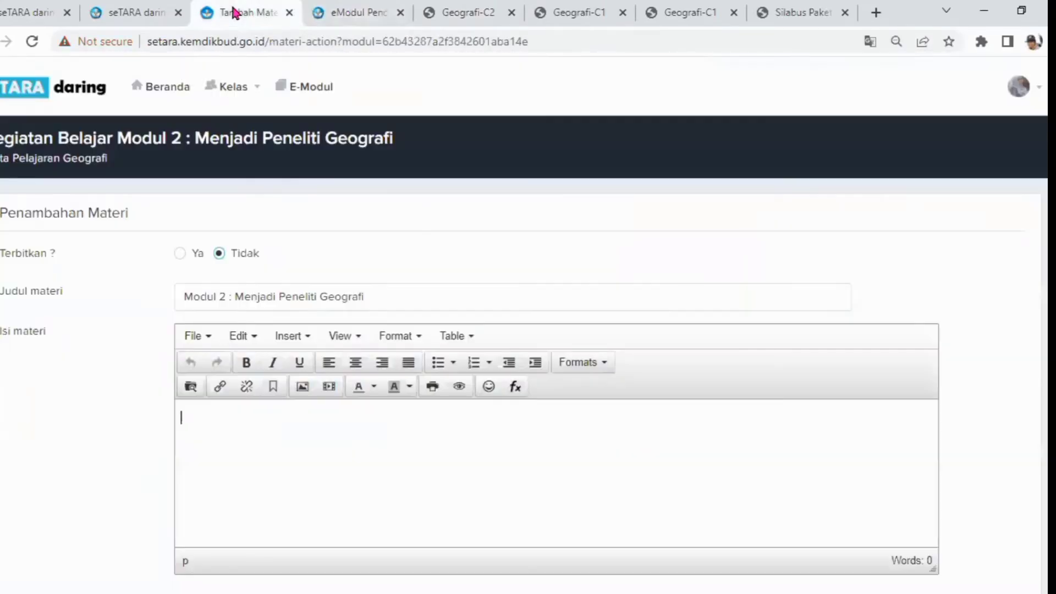
Insert a link in the material content, pasting the copied e-module address as the URL and as the title
{"action": "left_click", "coordinate": [220, 388]}
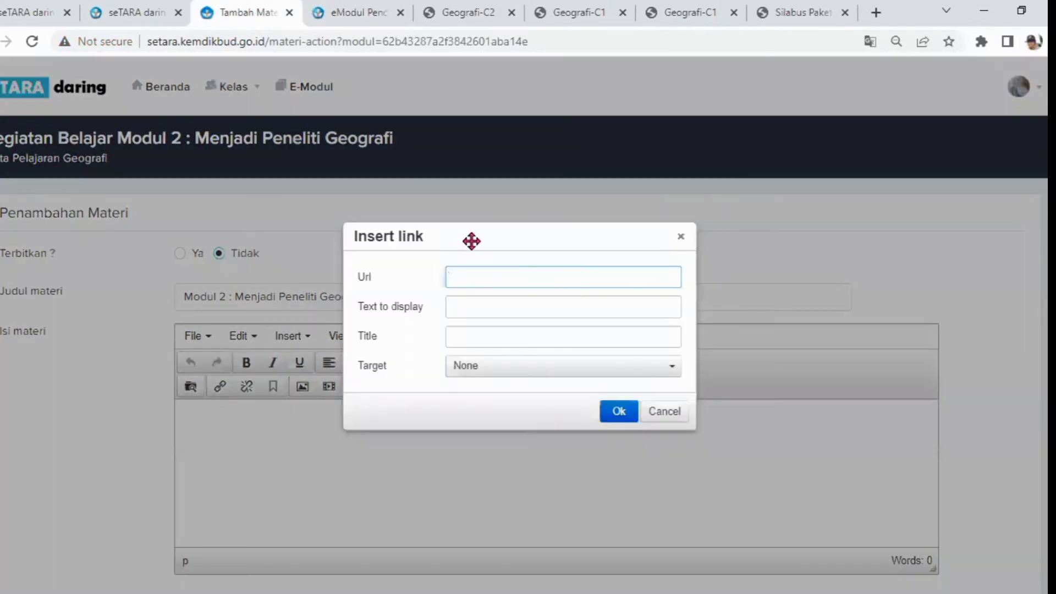
{"action": "right_click", "coordinate": [452, 270]}
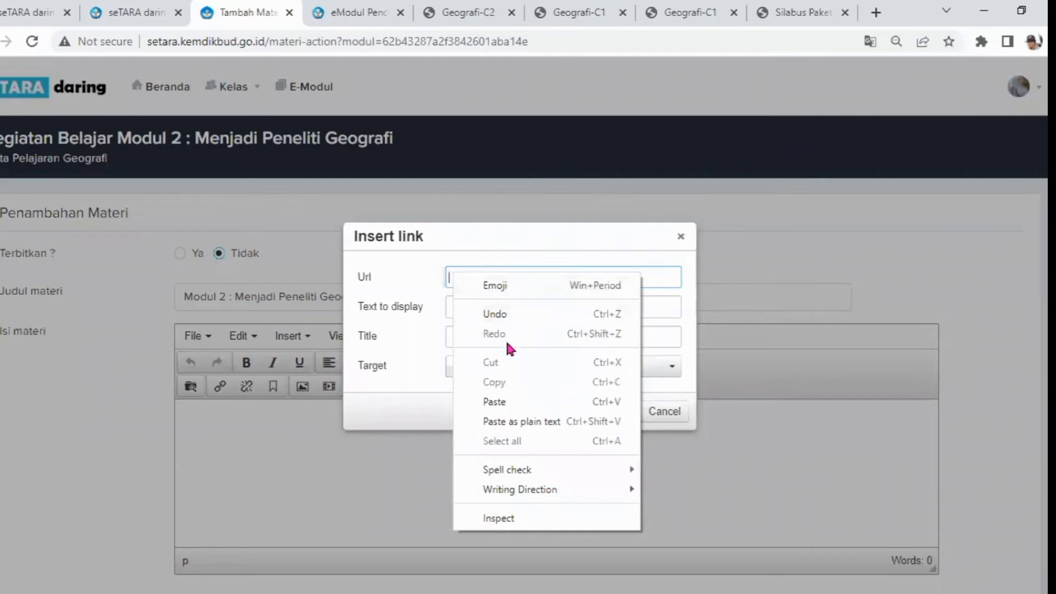
{"action": "left_click", "coordinate": [498, 402]}
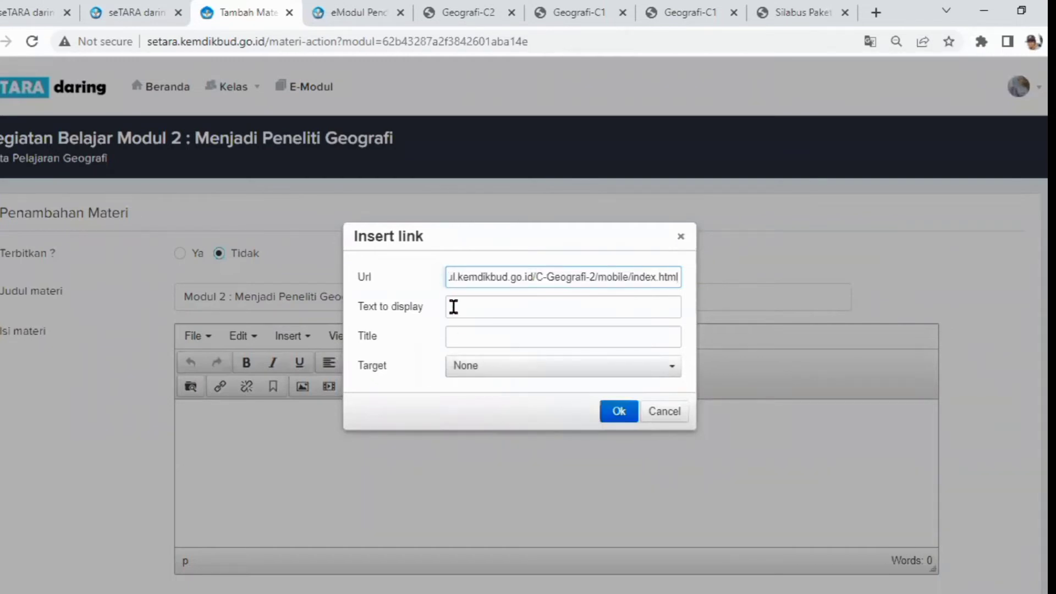
{"action": "left_click", "coordinate": [455, 311]}
{"action": "left_click", "coordinate": [457, 337]}
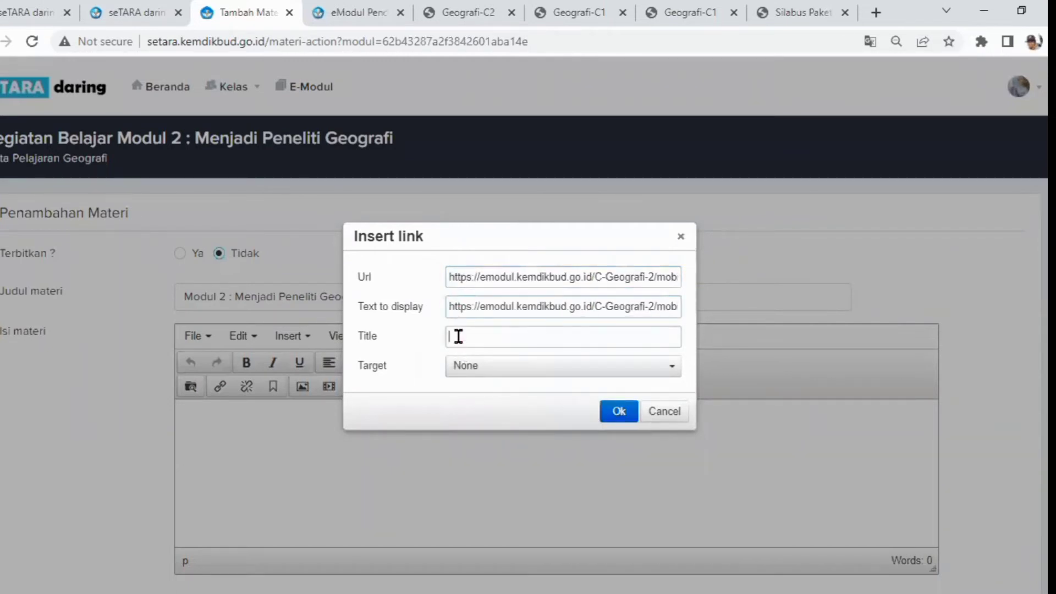
{"action": "right_click", "coordinate": [461, 337]}
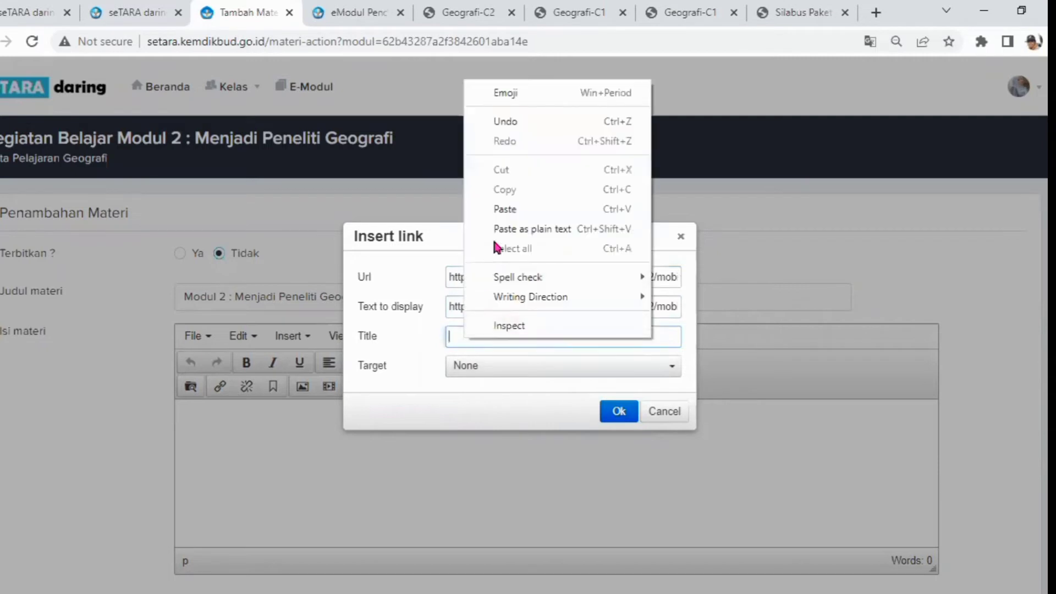
{"action": "left_click", "coordinate": [511, 212]}
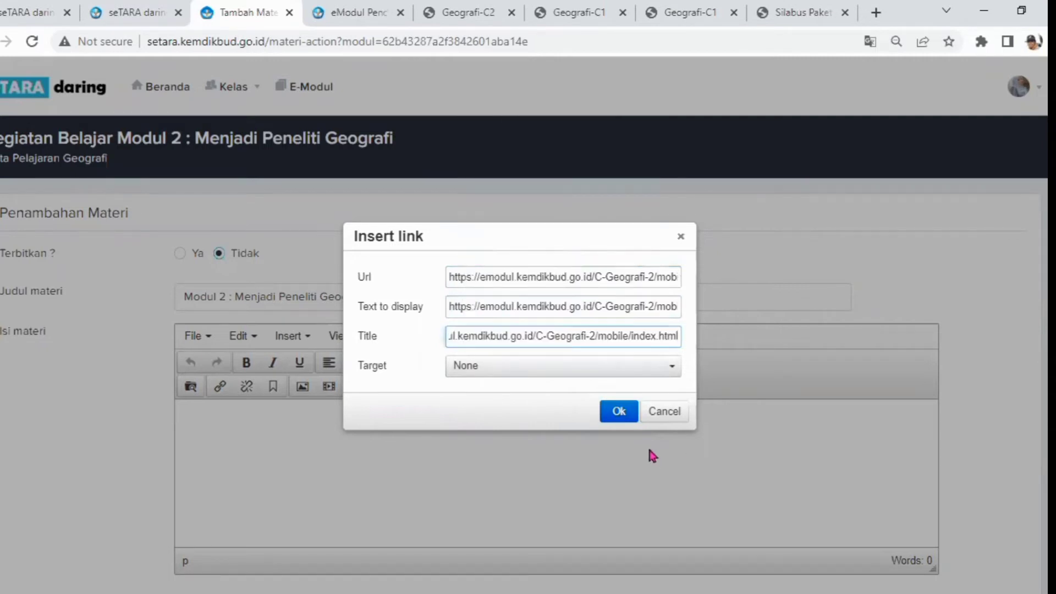
{"action": "left_click", "coordinate": [619, 412]}
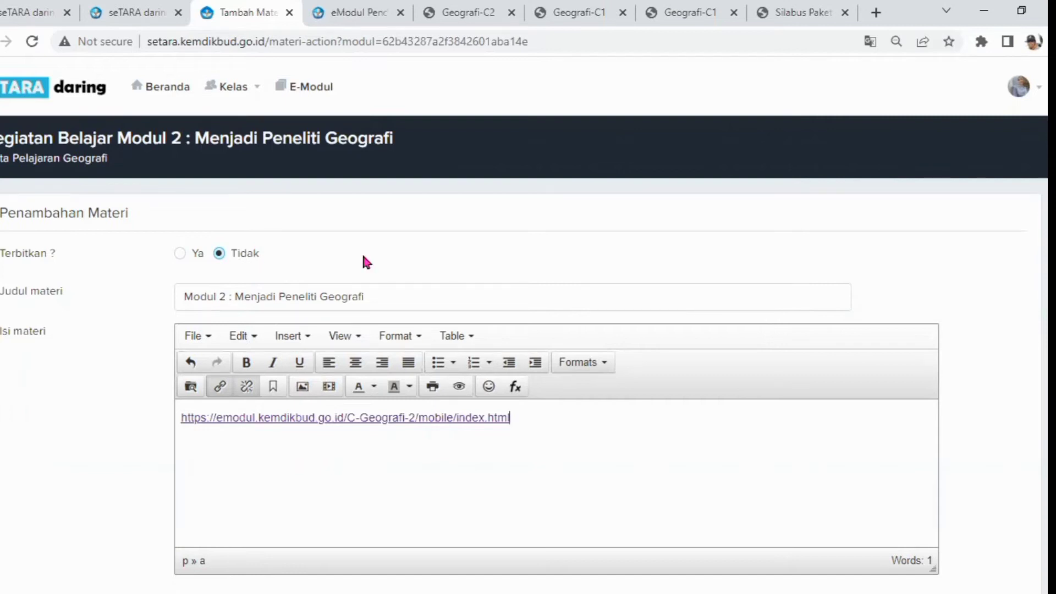
Save the new material for Modul 2 and acknowledge the confirmation
{"action": "scroll", "coordinate": [528, 330], "scroll_direction": "down", "scroll_amount": 3}
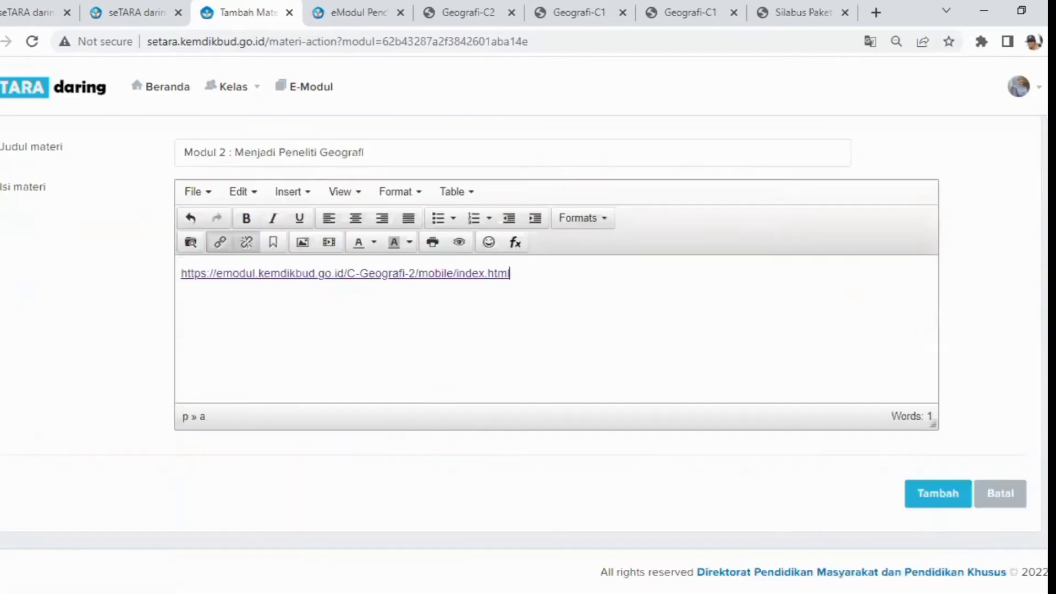
{"action": "left_click", "coordinate": [924, 493]}
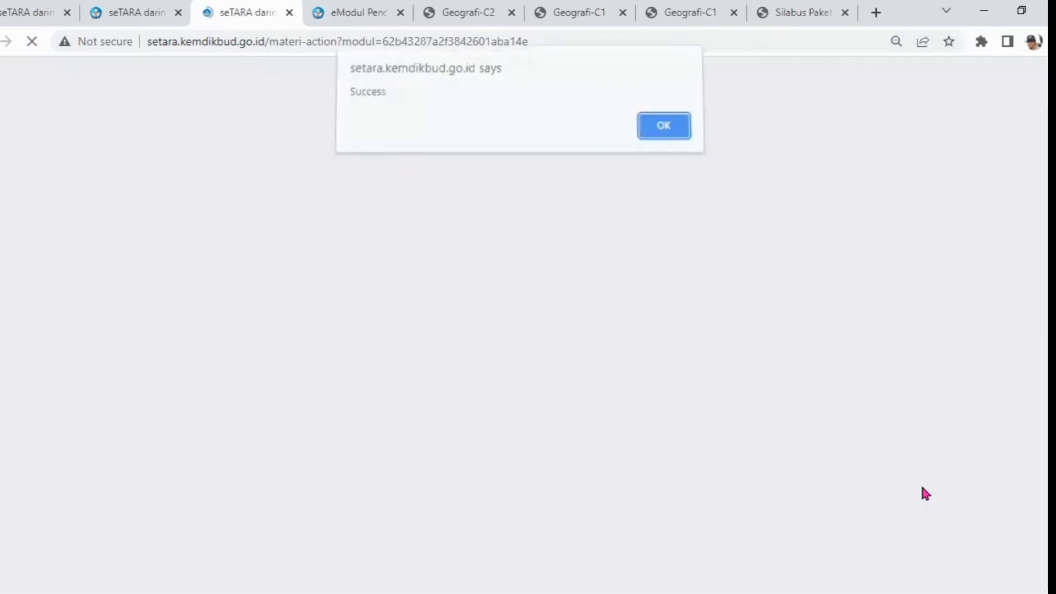
{"action": "left_click", "coordinate": [664, 134]}
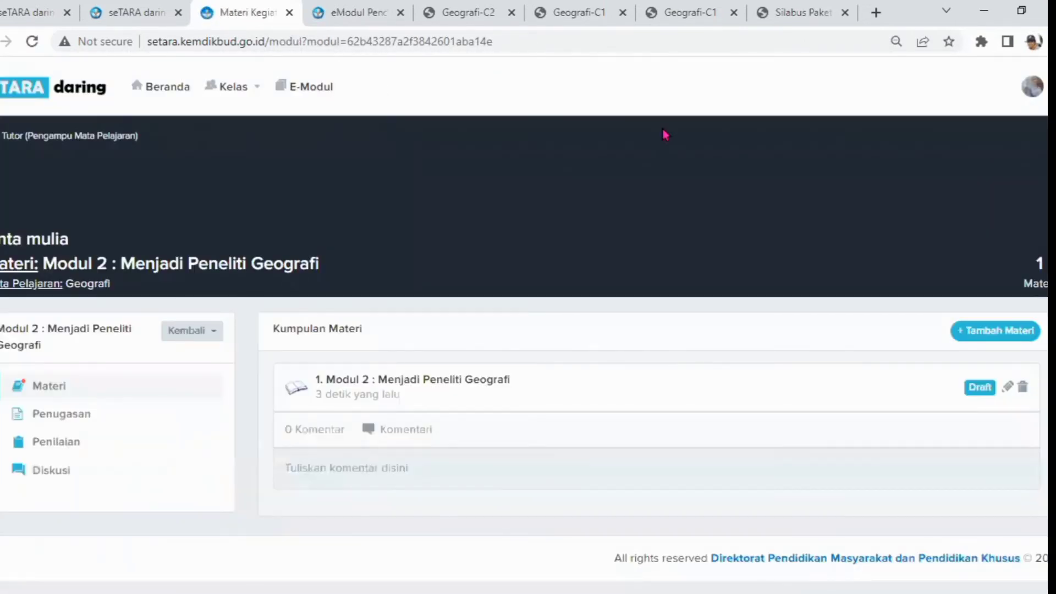
Return to the Geografi subject page and open the form for adding a new module
{"action": "left_click", "coordinate": [212, 337]}
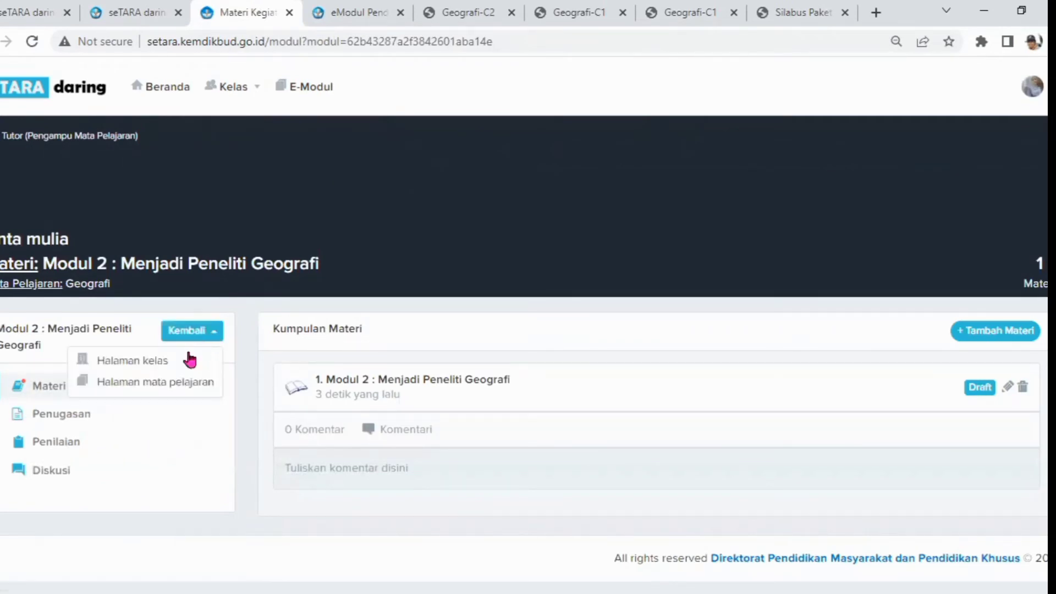
{"action": "left_click", "coordinate": [142, 387]}
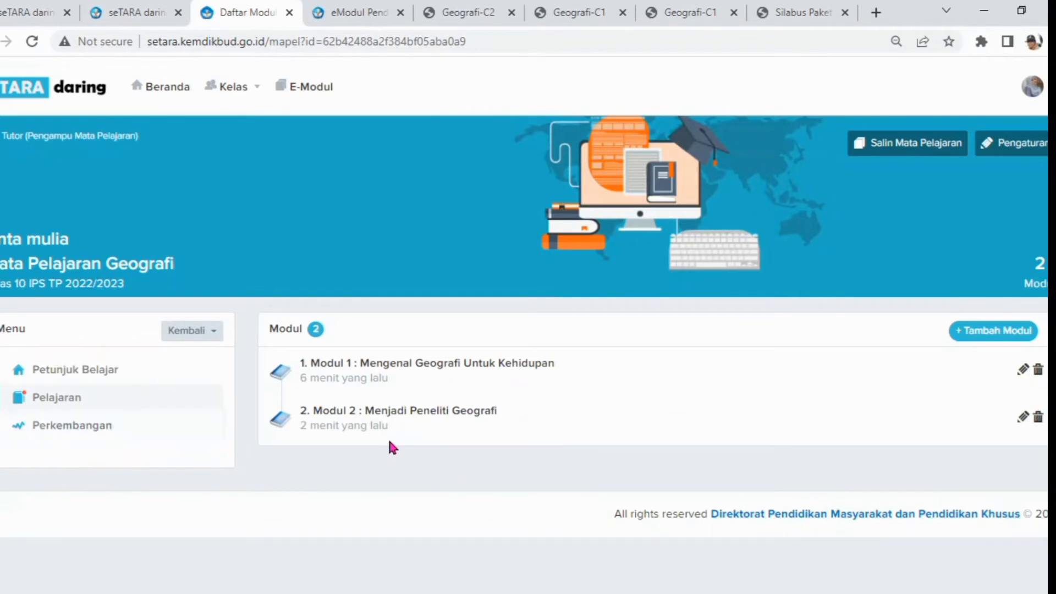
{"action": "left_click", "coordinate": [993, 332]}
{"action": "left_click", "coordinate": [440, 150]}
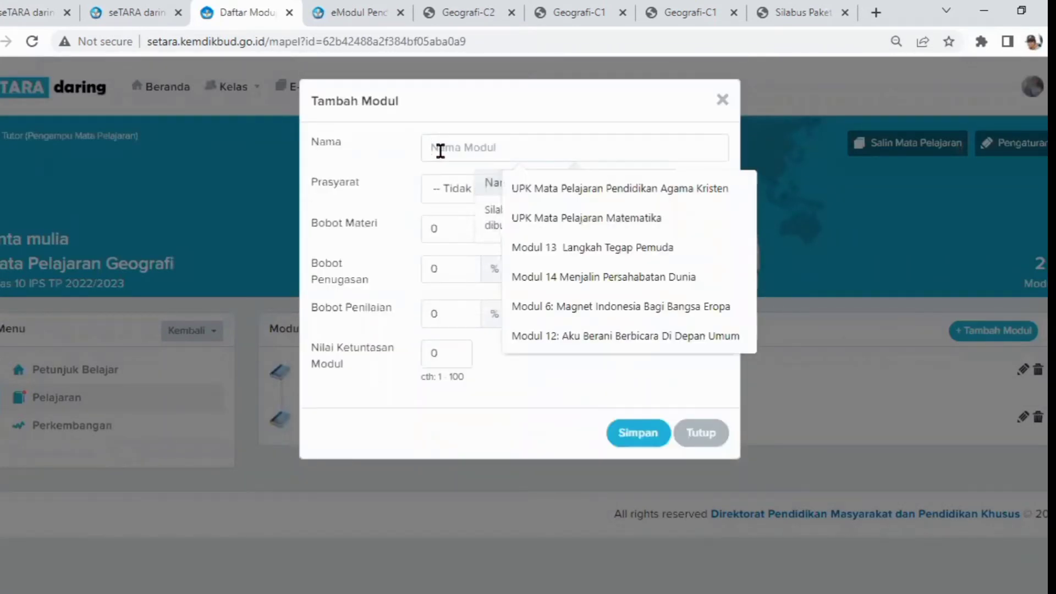
Open the Modul 3 Geografi e-module in the e-module library for reading
{"action": "left_click", "coordinate": [347, 14]}
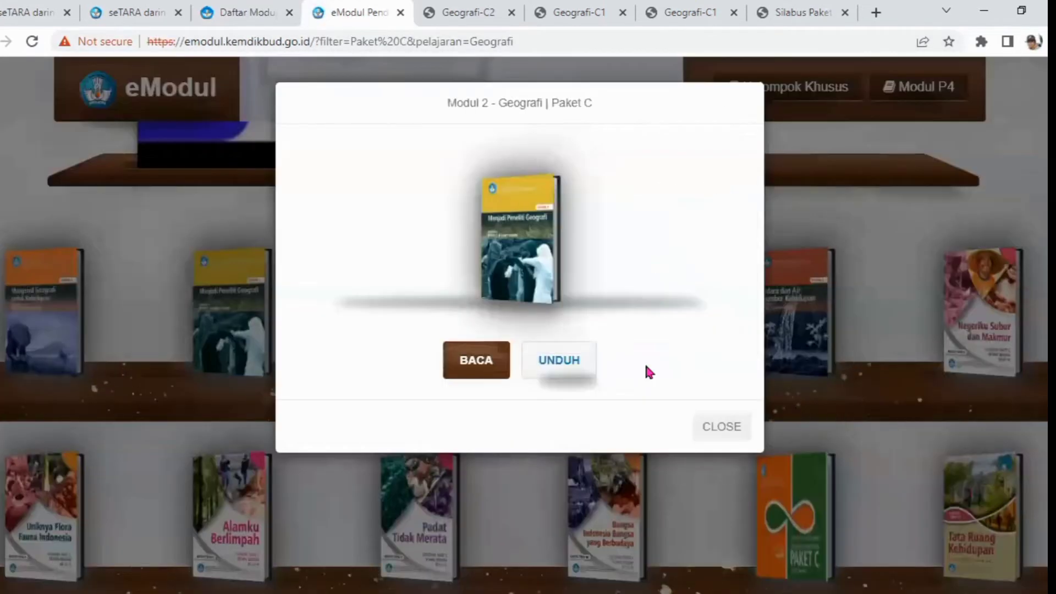
{"action": "left_click", "coordinate": [726, 435]}
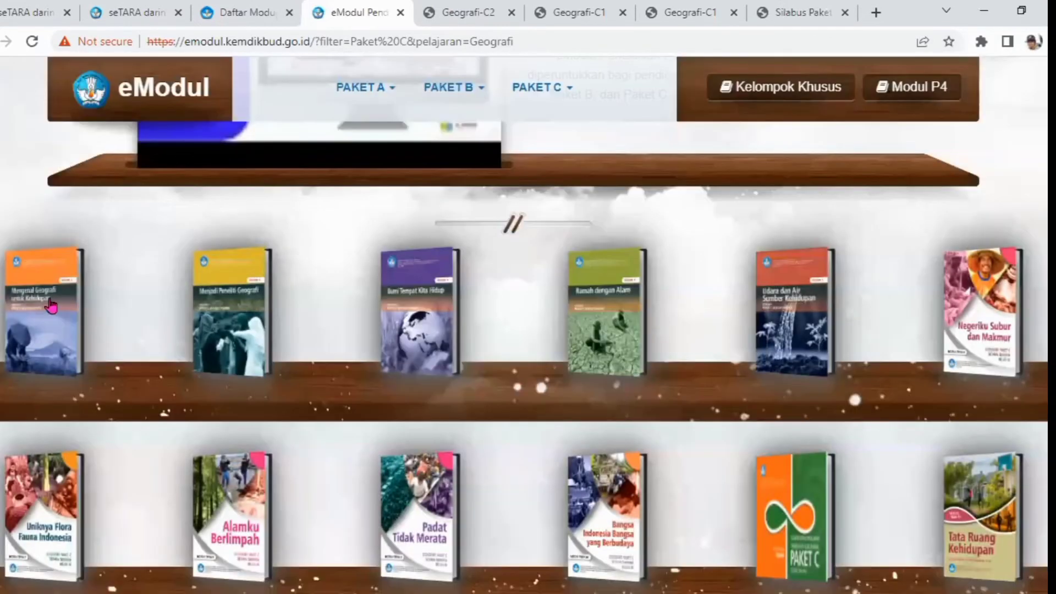
{"action": "left_click", "coordinate": [418, 330]}
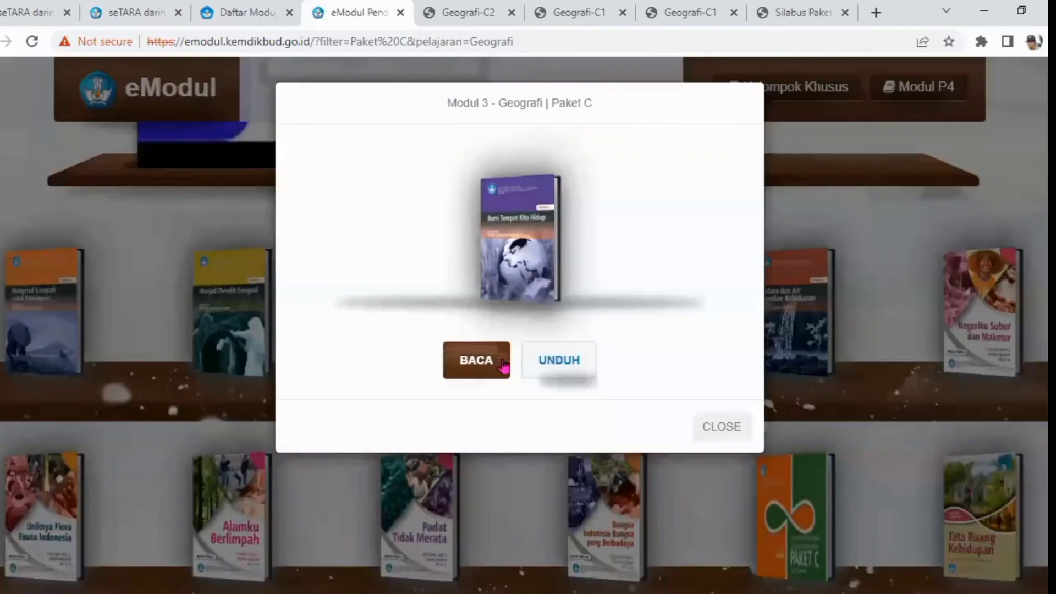
{"action": "left_click", "coordinate": [502, 365]}
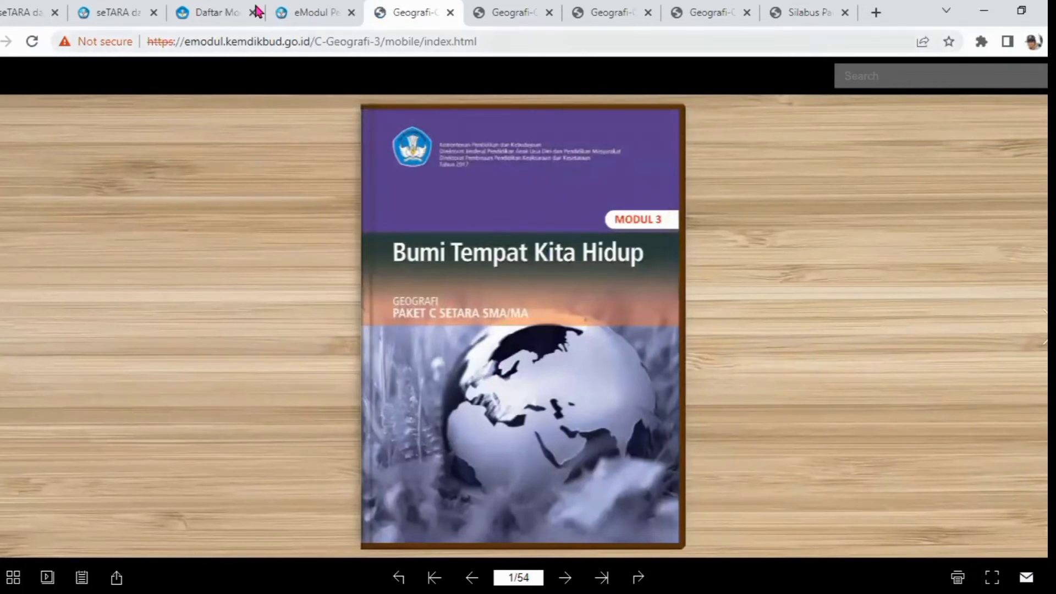
Back in the new-module form, name the module Modul 3 : Bumi Tempat Kita Hidup
{"action": "left_click", "coordinate": [223, 14]}
{"action": "left_click", "coordinate": [452, 146]}
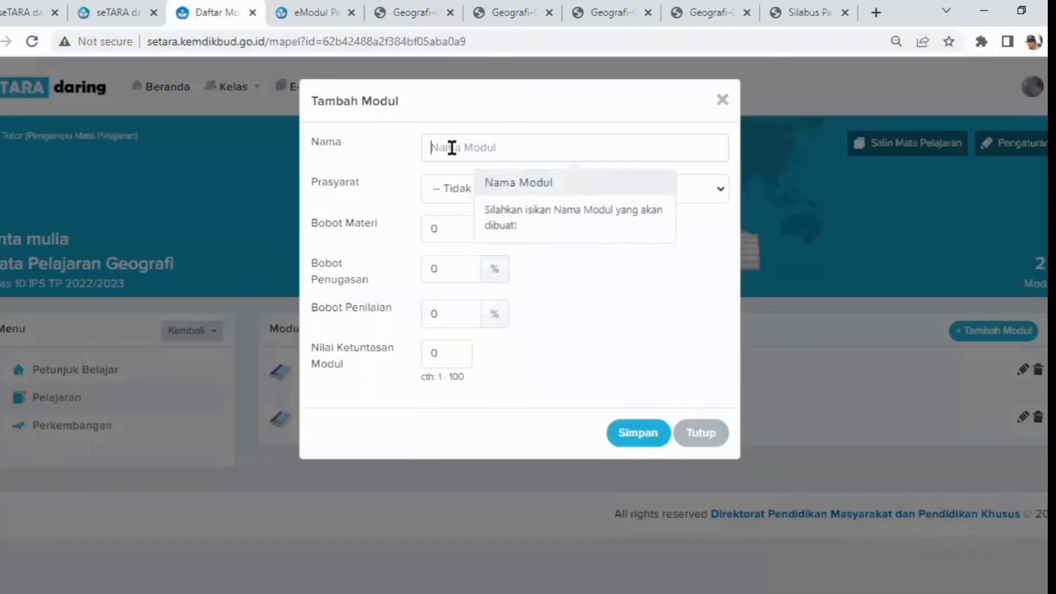
{"action": "type", "text": "Mod"}
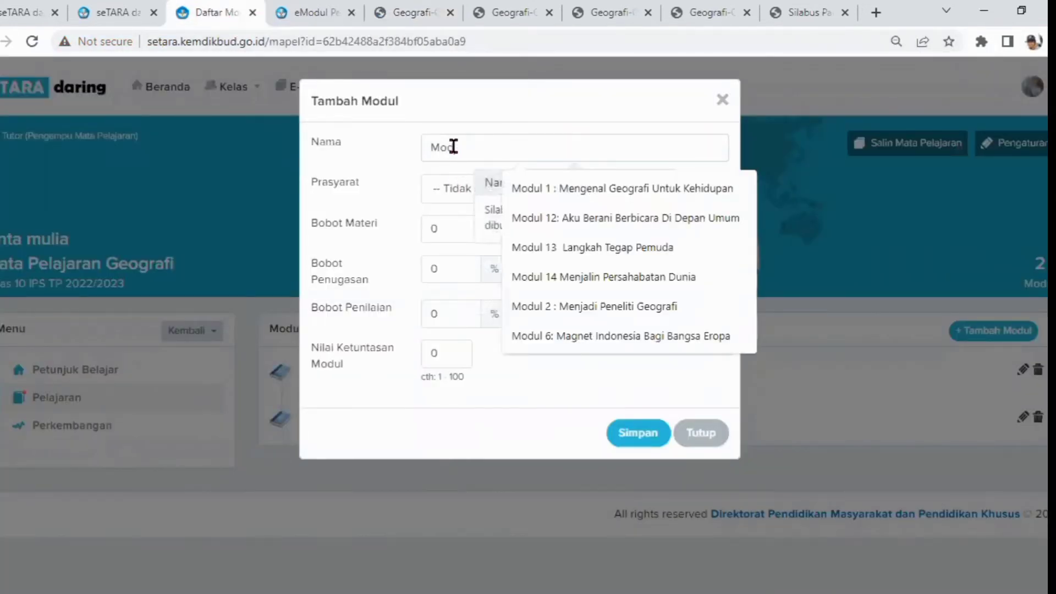
{"action": "type", "text": "ul 3"}
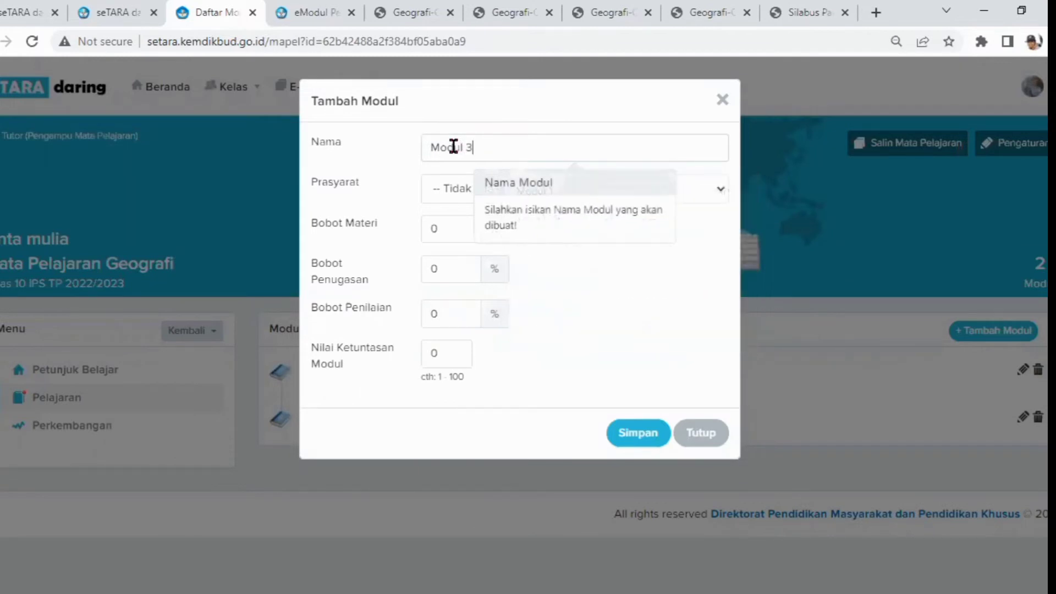
{"action": "type", "text": " : Bumi Tempat "}
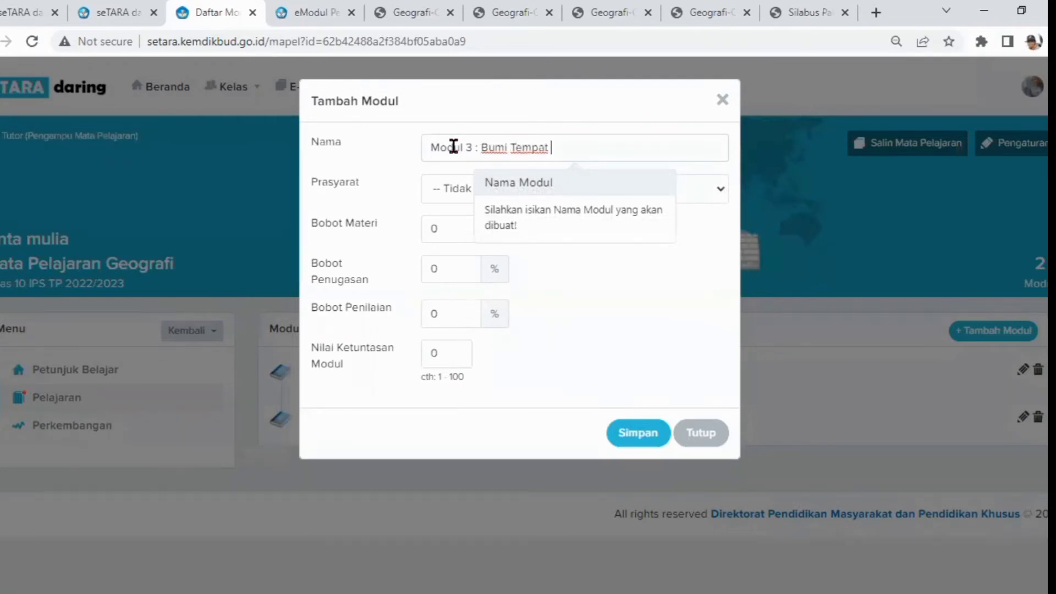
{"action": "type", "text": "Kita GHidup"}
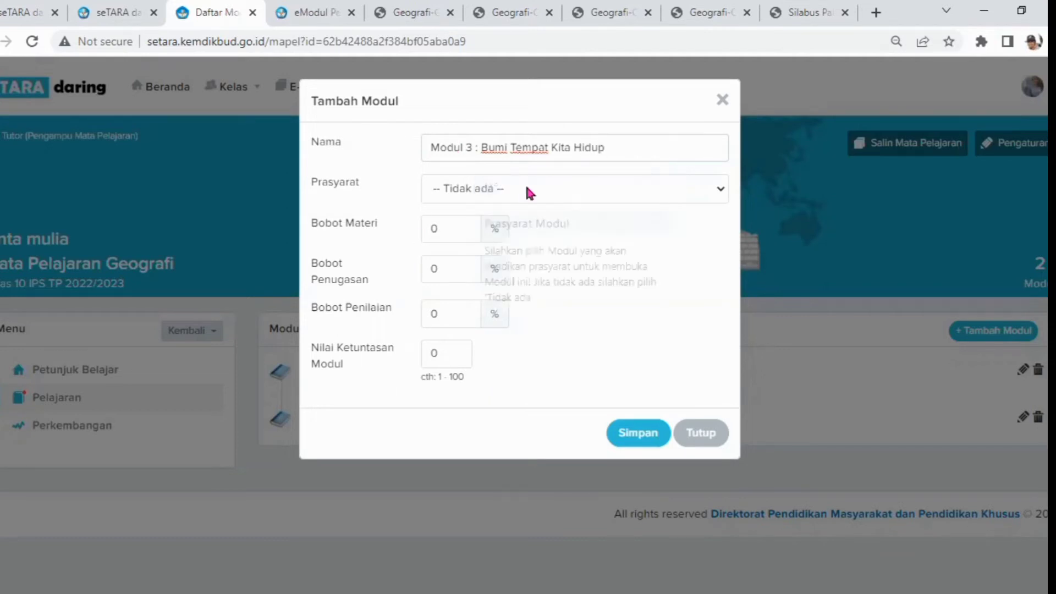
Set the prerequisite to Modul 2 : Menjadi Peneliti Geografi, material weight 30%, the other weights, completion score 75, and save
{"action": "left_click", "coordinate": [510, 183]}
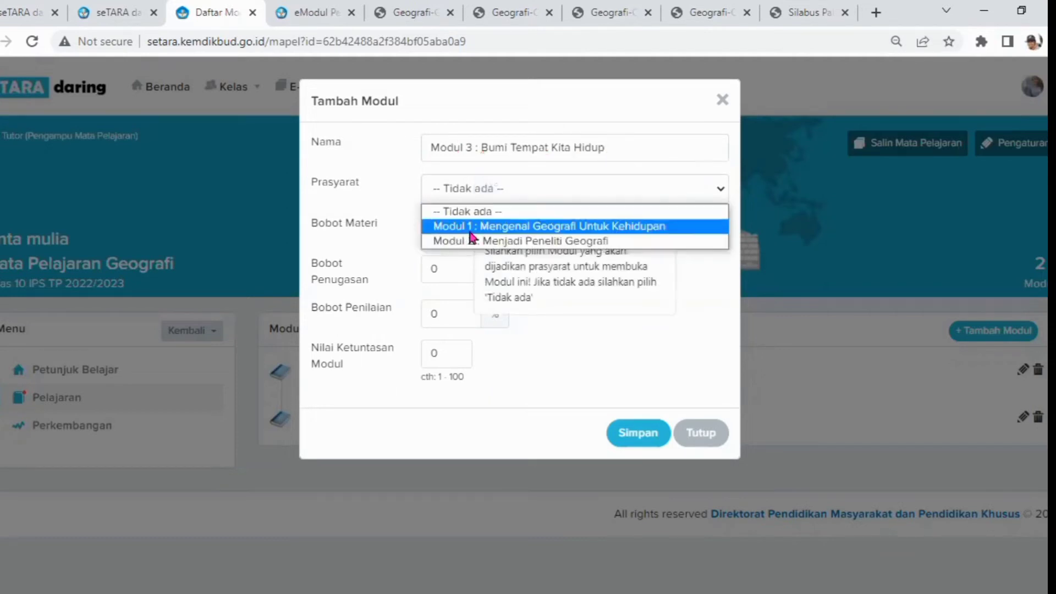
{"action": "left_click", "coordinate": [480, 241]}
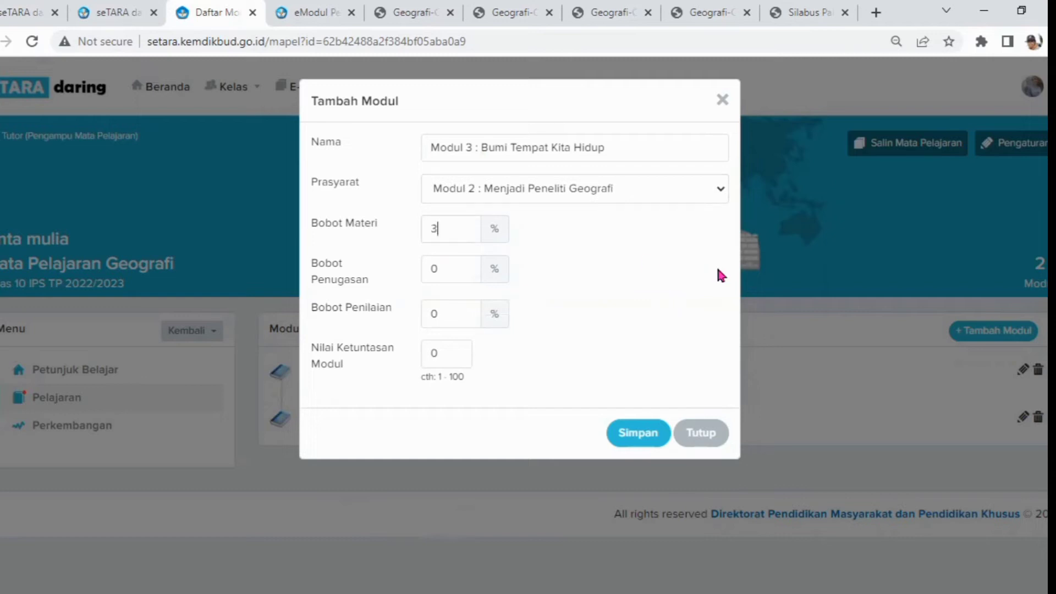
{"action": "type", "text": "0"}
{"action": "left_click", "coordinate": [444, 265]}
{"action": "key", "text": "BackSpace"}
{"action": "type", "text": "3"}
{"action": "left_click", "coordinate": [457, 305]}
{"action": "type", "text": "55"}
{"action": "key", "text": "BackSpace"}
{"action": "type", "text": "75"}
{"action": "left_click", "coordinate": [638, 435]}
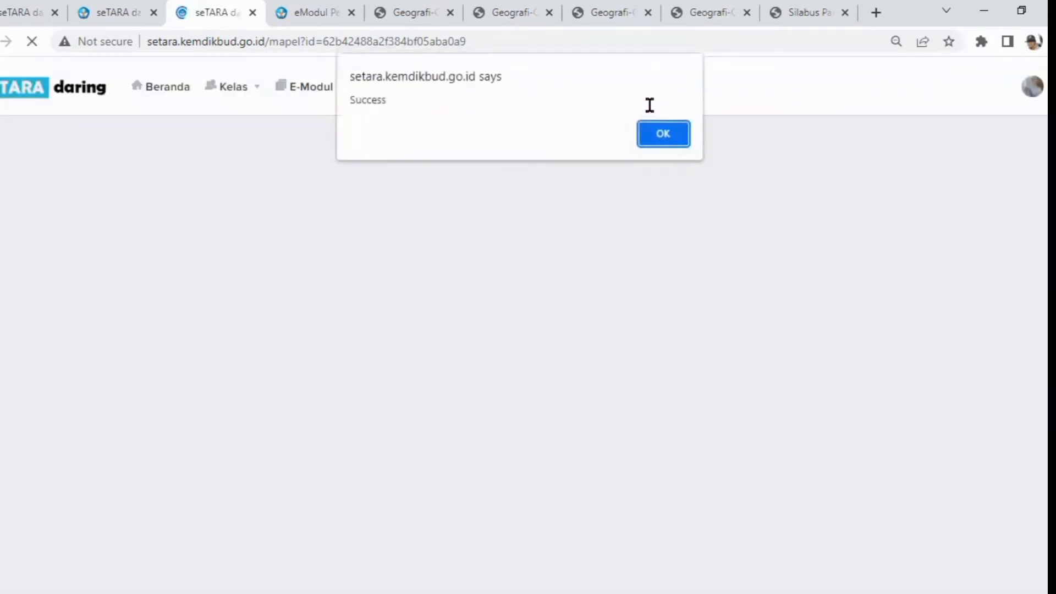
{"action": "left_click", "coordinate": [650, 127]}
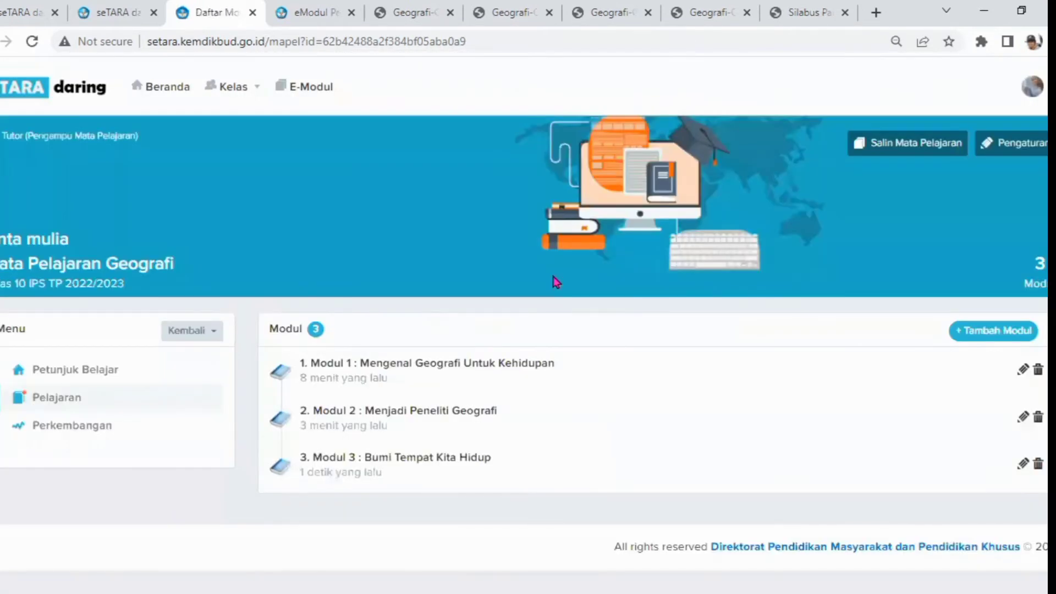
Open Modul 3, start adding material, and paste the module name copied from the header as the material title
{"action": "left_click", "coordinate": [361, 468]}
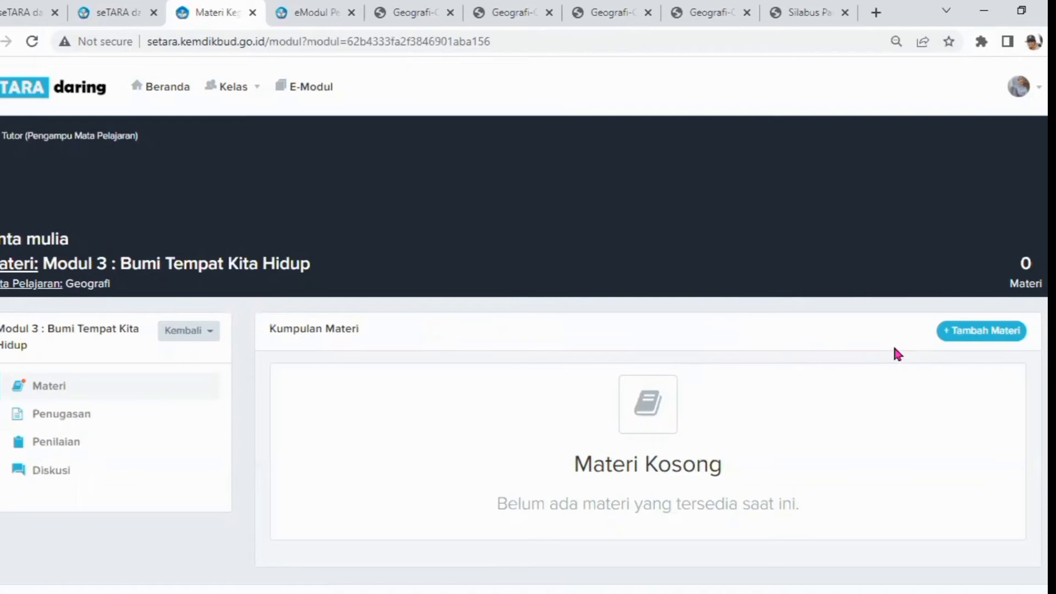
{"action": "left_click", "coordinate": [982, 333]}
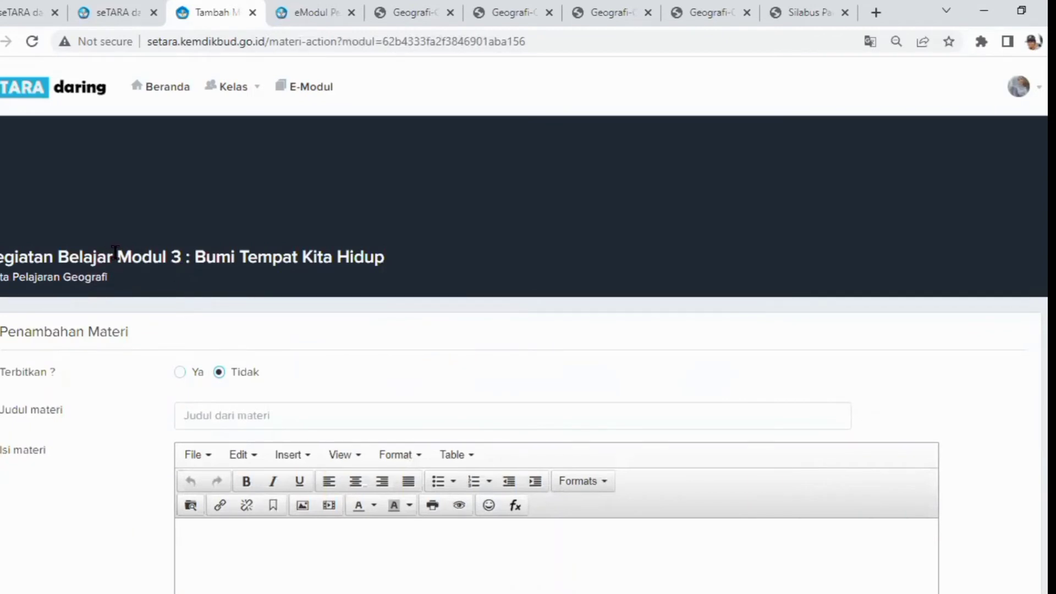
{"action": "left_click_drag", "start_coordinate": [115, 252], "coordinate": [434, 245]}
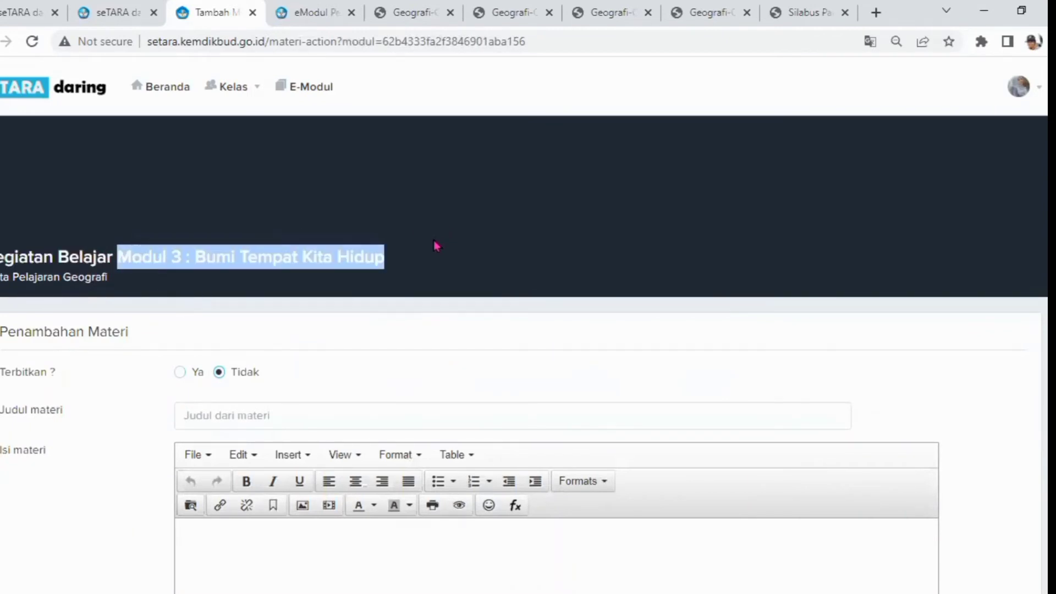
{"action": "right_click", "coordinate": [255, 247]}
{"action": "left_click", "coordinate": [276, 263]}
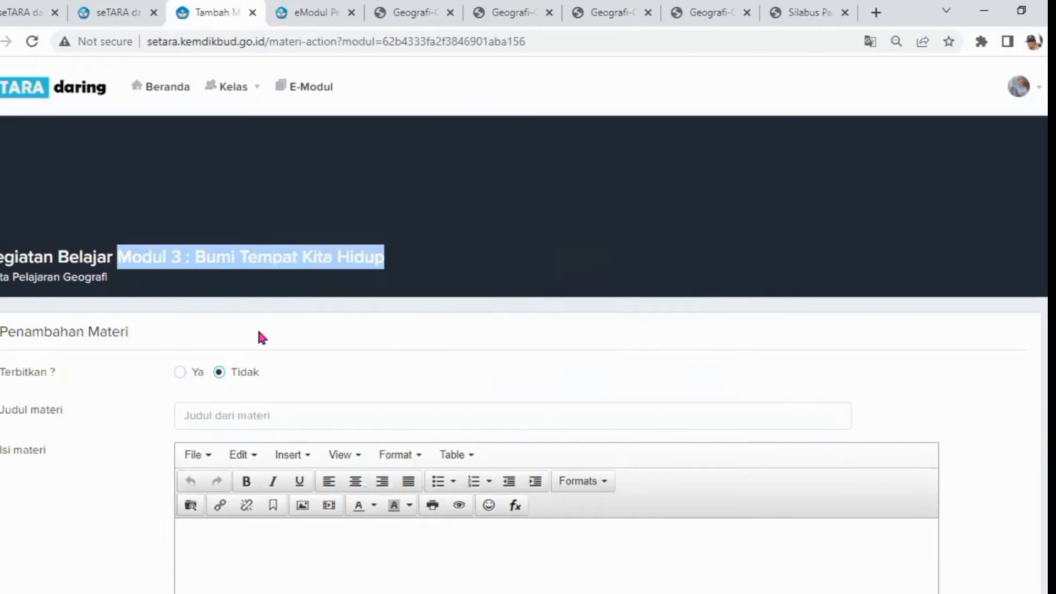
{"action": "left_click", "coordinate": [200, 407]}
{"action": "right_click", "coordinate": [199, 407]}
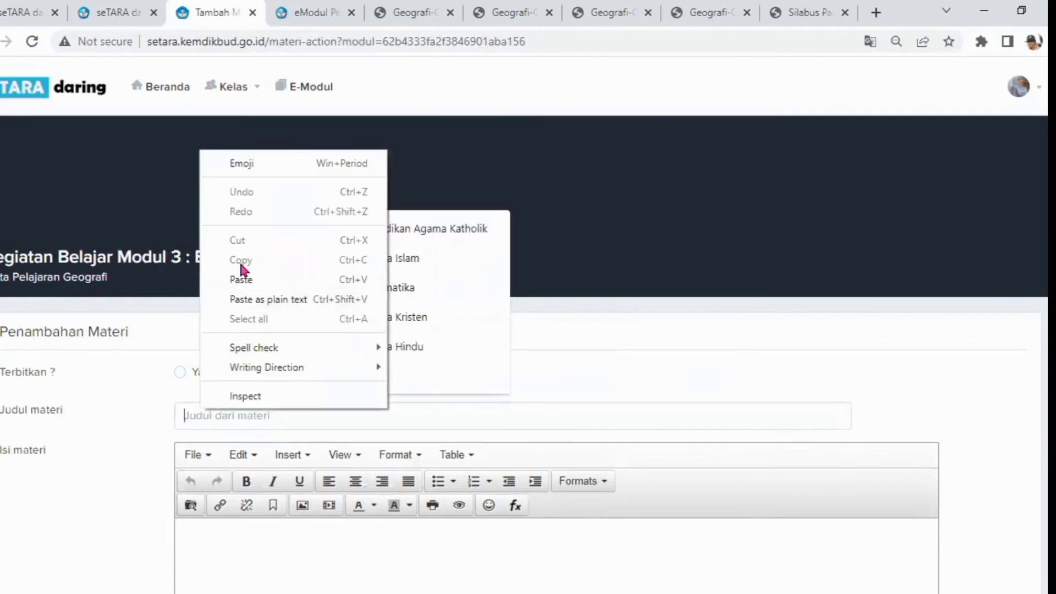
{"action": "left_click", "coordinate": [245, 279]}
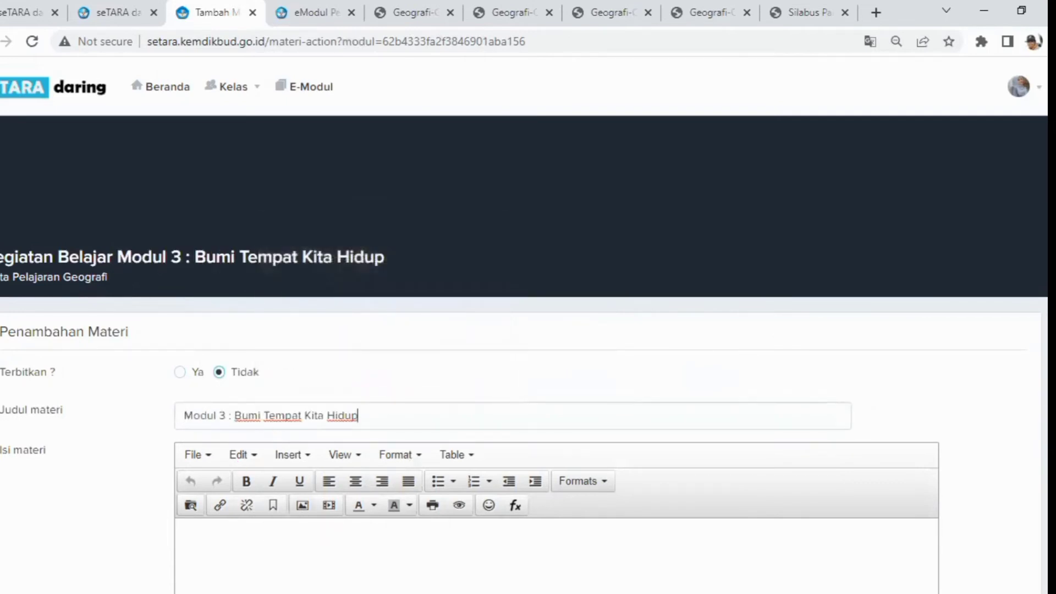
Open the link dialog in the material content and open the Modul 3 e-module reader to get its address
{"action": "left_click", "coordinate": [214, 535]}
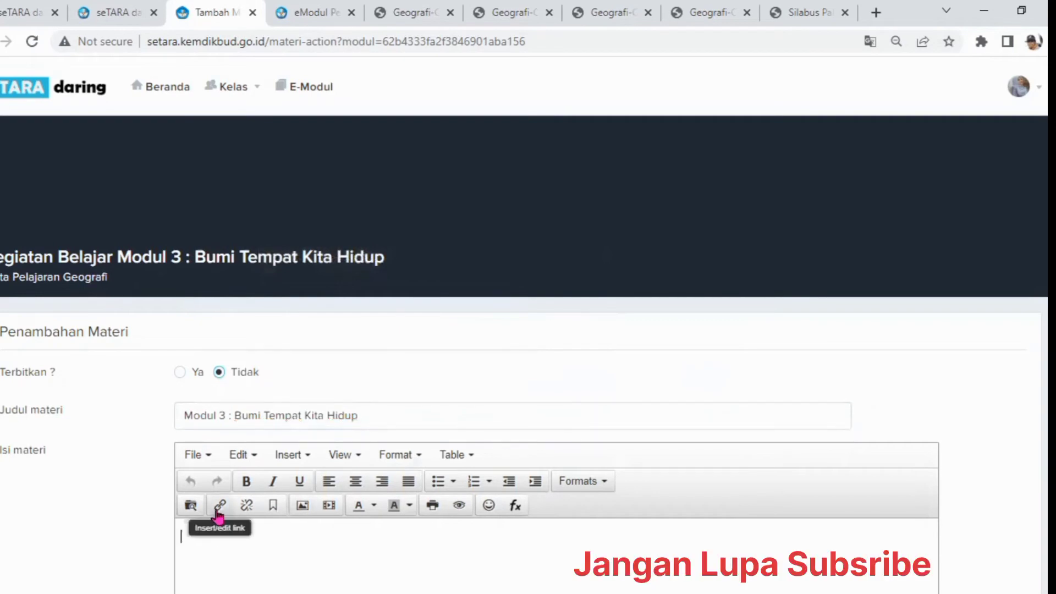
{"action": "left_click", "coordinate": [219, 507]}
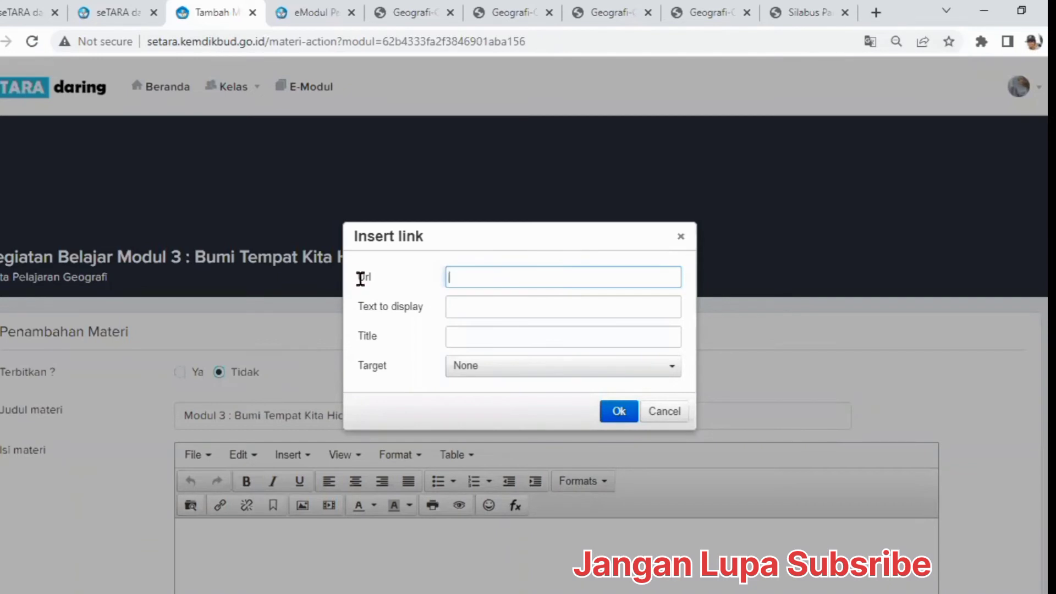
{"action": "left_click", "coordinate": [327, 16]}
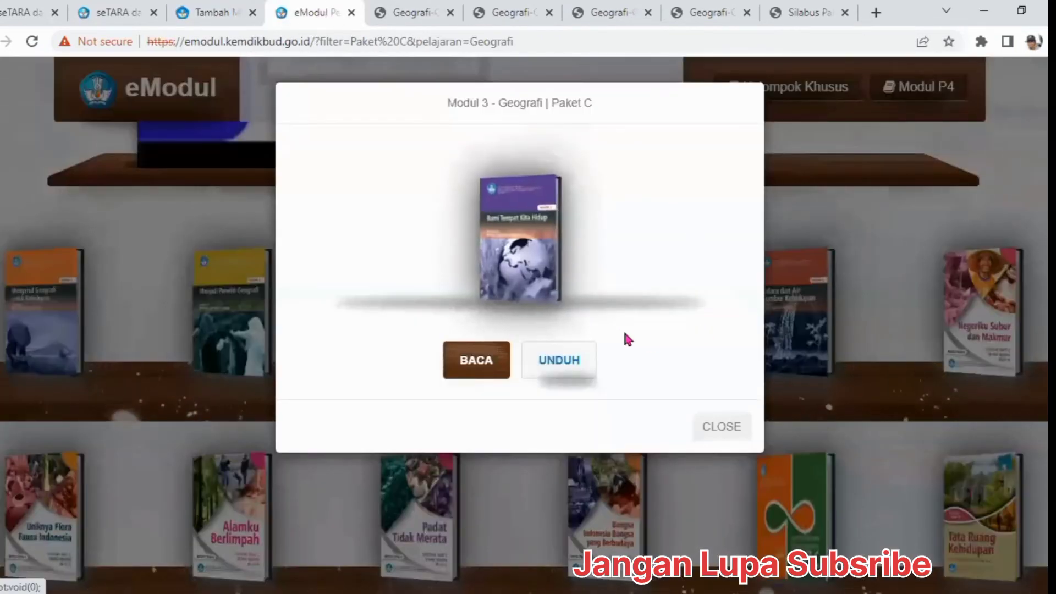
{"action": "left_click", "coordinate": [476, 361]}
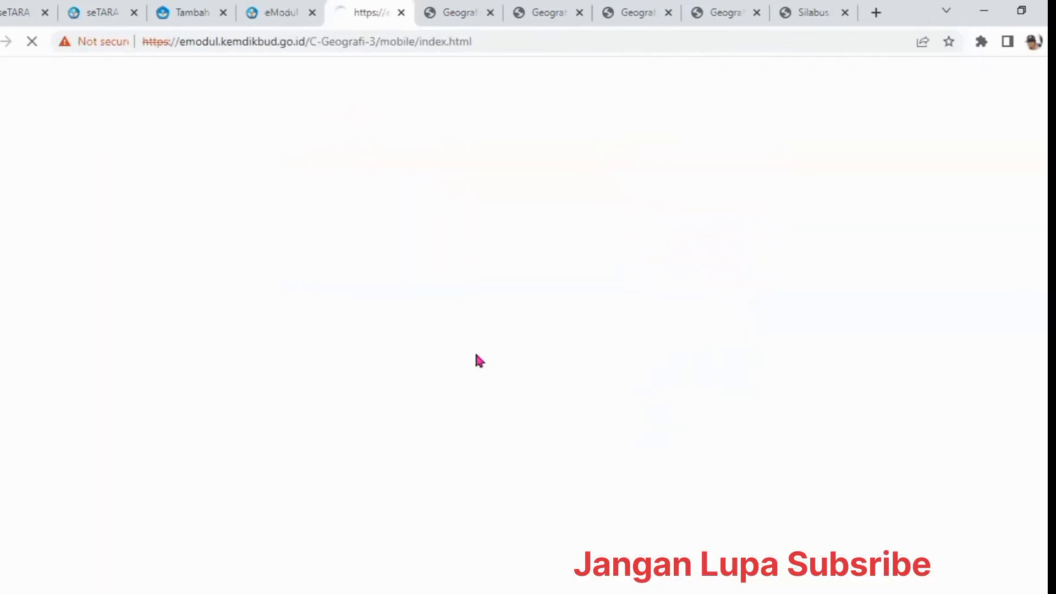
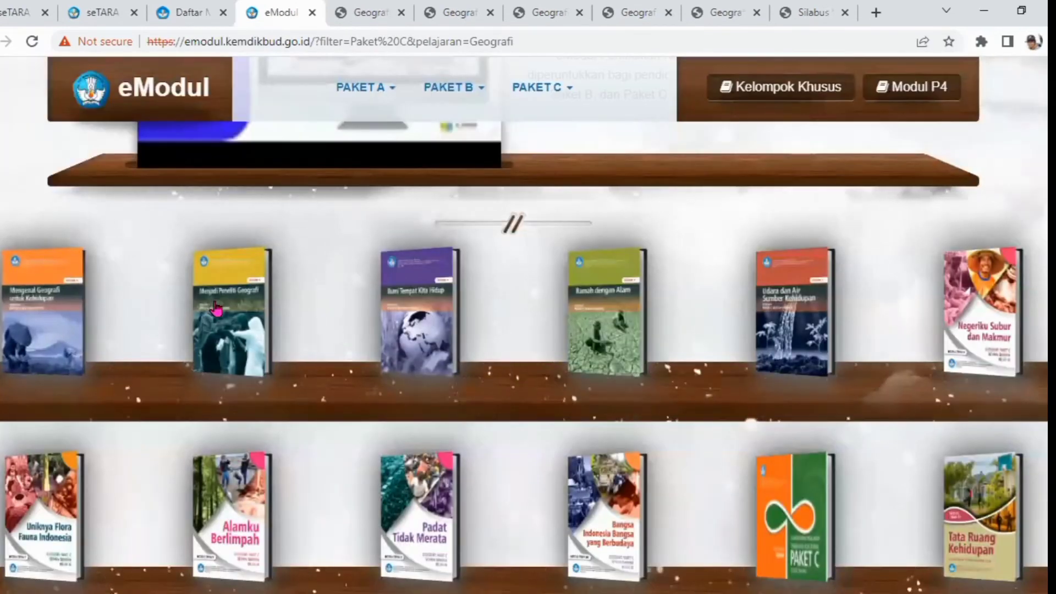
Open the Modul 4 e-module Ramah dengan Alam in the reader to check its title, then return to the shelf
{"action": "left_click", "coordinate": [639, 318]}
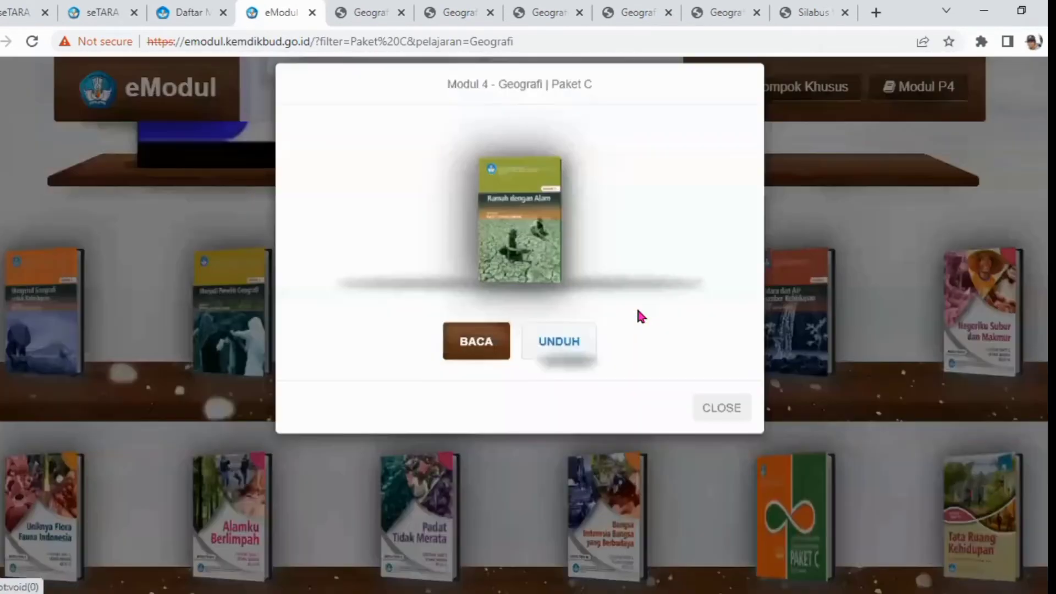
{"action": "left_click", "coordinate": [476, 363]}
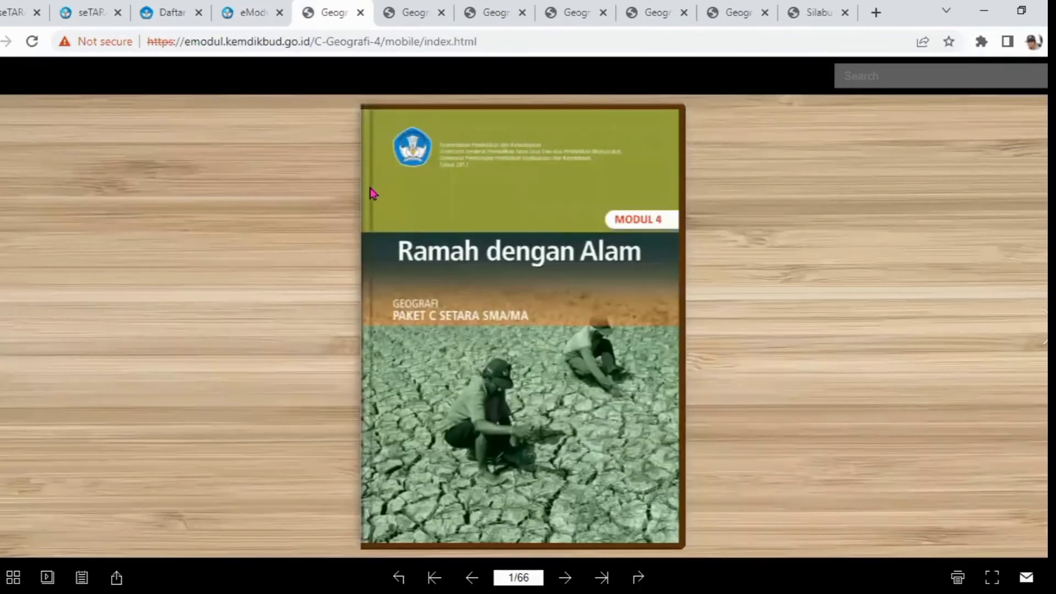
{"action": "left_click", "coordinate": [254, 13]}
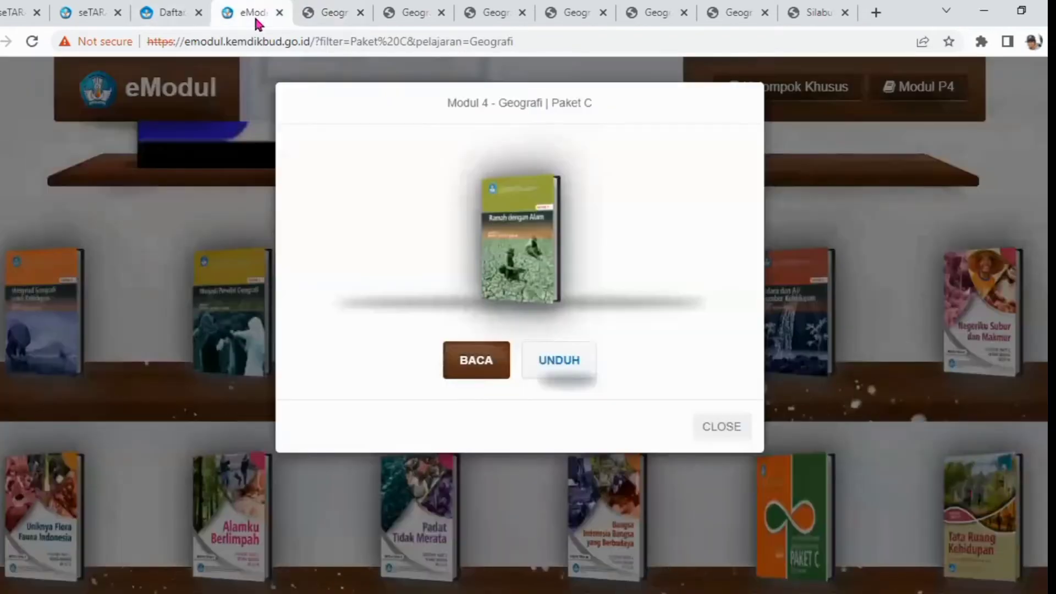
Back in the new-module form, name the module Modul4 : Ramah dengan Alam
{"action": "left_click", "coordinate": [165, 12]}
{"action": "mouse_move", "coordinate": [479, 172]}
{"action": "type", "text": "Ramah de"}
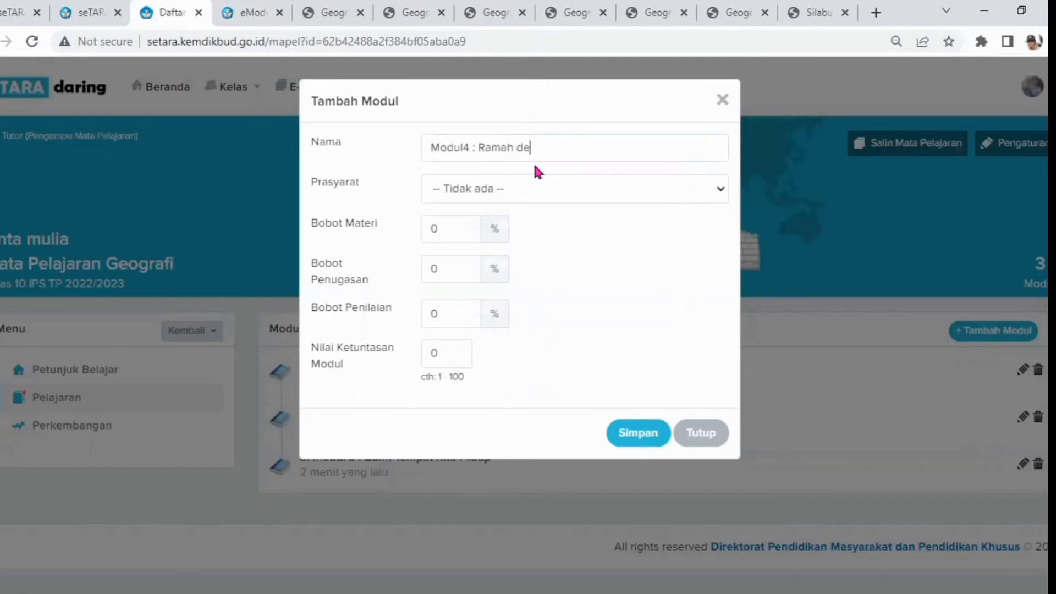
{"action": "type", "text": "ngan Alam"}
{"action": "mouse_move", "coordinate": [538, 186]}
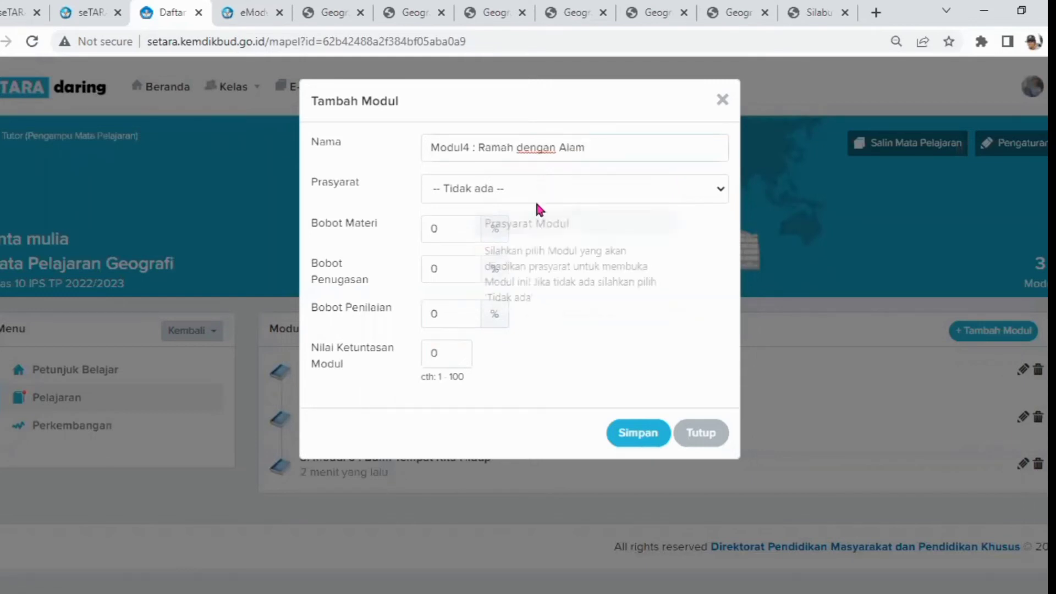
Set the prerequisite to Modul 3 : Bumi Tempat Kita Hidup, fill in the weights, completion score 75, and save
{"action": "left_click", "coordinate": [501, 187]}
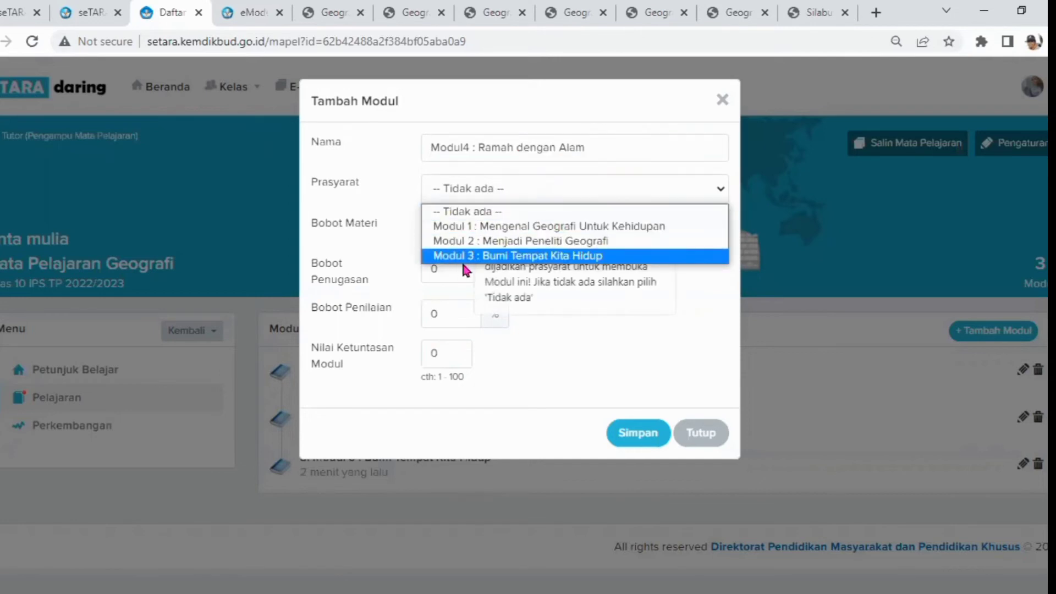
{"action": "left_click", "coordinate": [523, 256]}
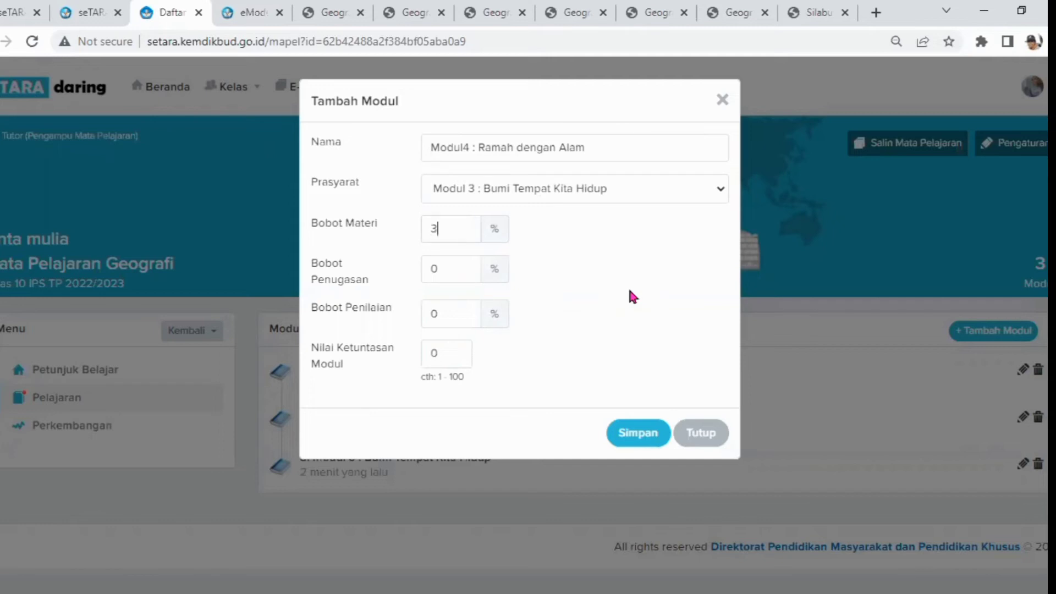
{"action": "left_click", "coordinate": [452, 277]}
{"action": "left_click", "coordinate": [445, 344]}
{"action": "key", "text": "BackSpace"}
{"action": "type", "text": "75"}
{"action": "left_click", "coordinate": [632, 431]}
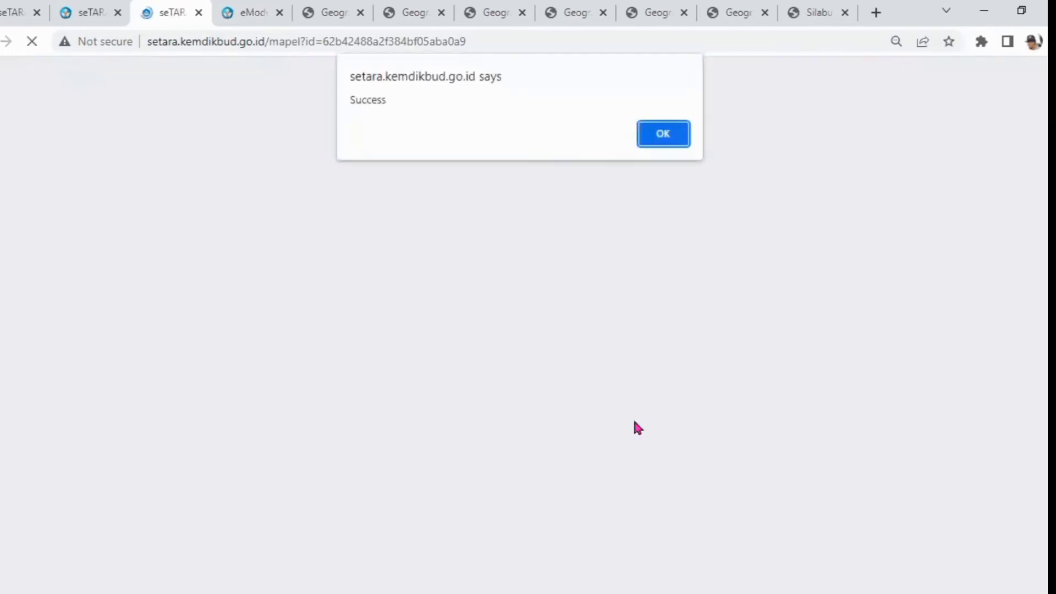
{"action": "left_click", "coordinate": [652, 131]}
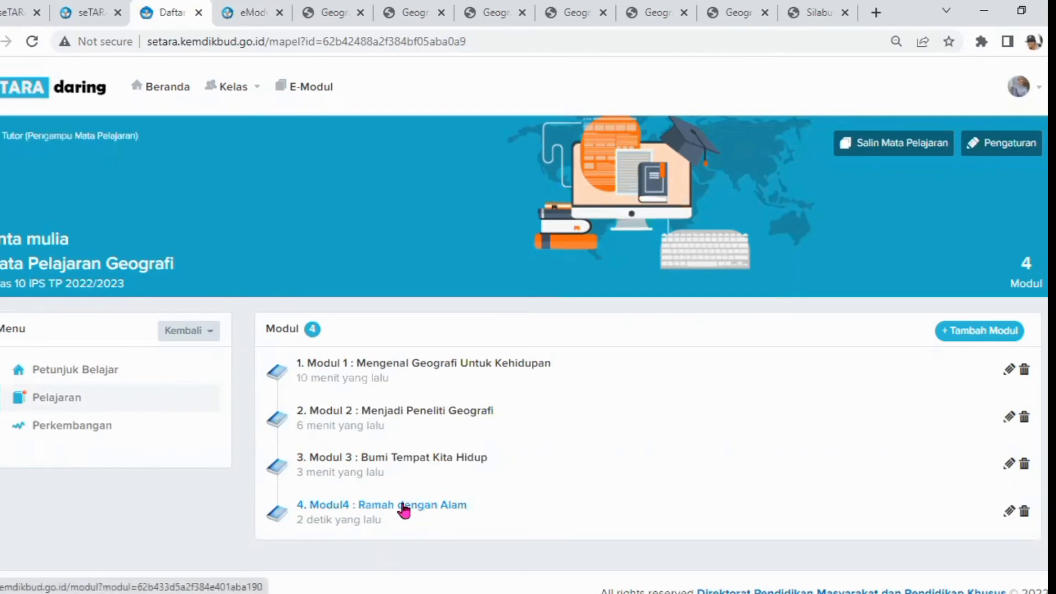
Open Modul4, start adding material, and paste the module name copied from the header as the material title
{"action": "left_click", "coordinate": [405, 507]}
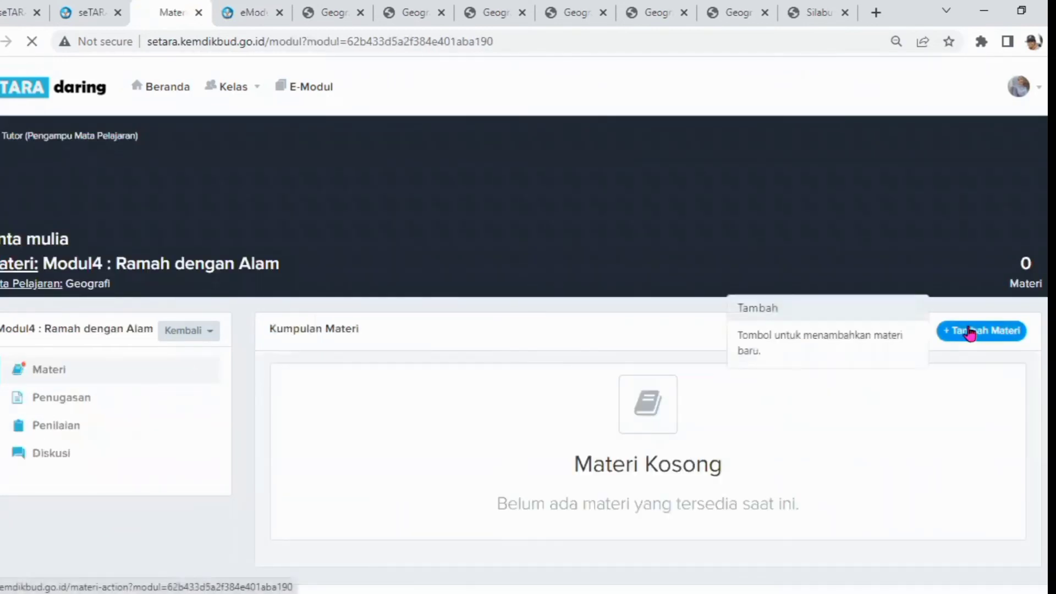
{"action": "left_click", "coordinate": [971, 331]}
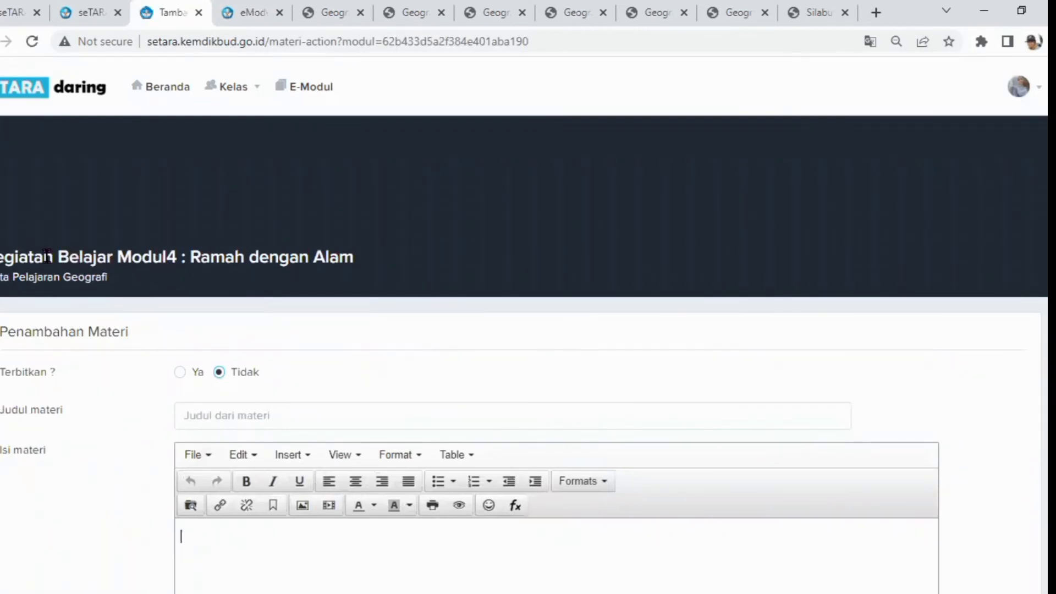
{"action": "left_click_drag", "start_coordinate": [122, 257], "coordinate": [365, 264]}
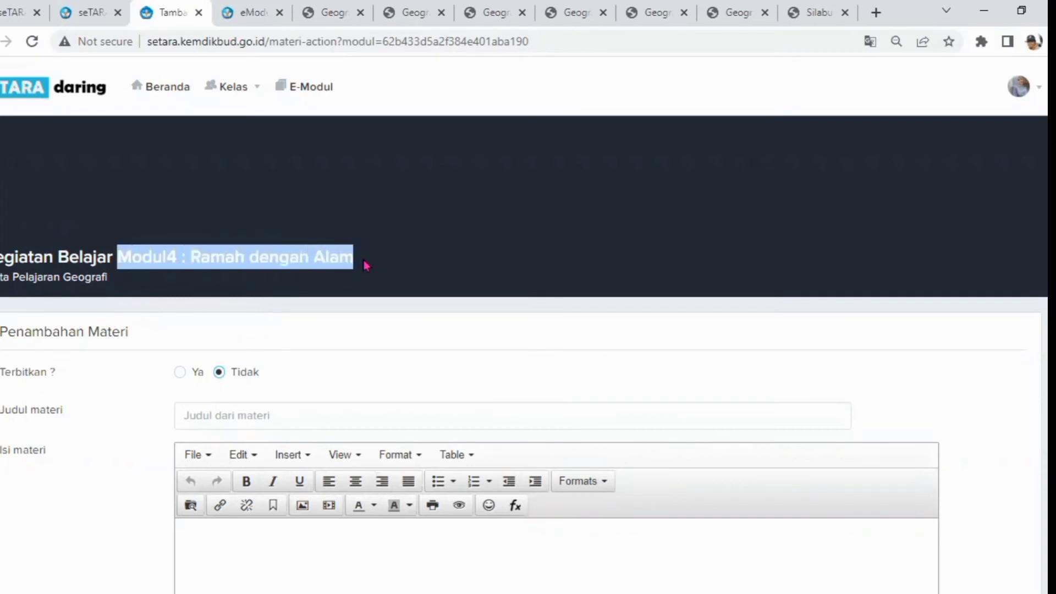
{"action": "right_click", "coordinate": [238, 250]}
{"action": "left_click", "coordinate": [275, 269]}
{"action": "left_click", "coordinate": [195, 410]}
{"action": "right_click", "coordinate": [195, 410]}
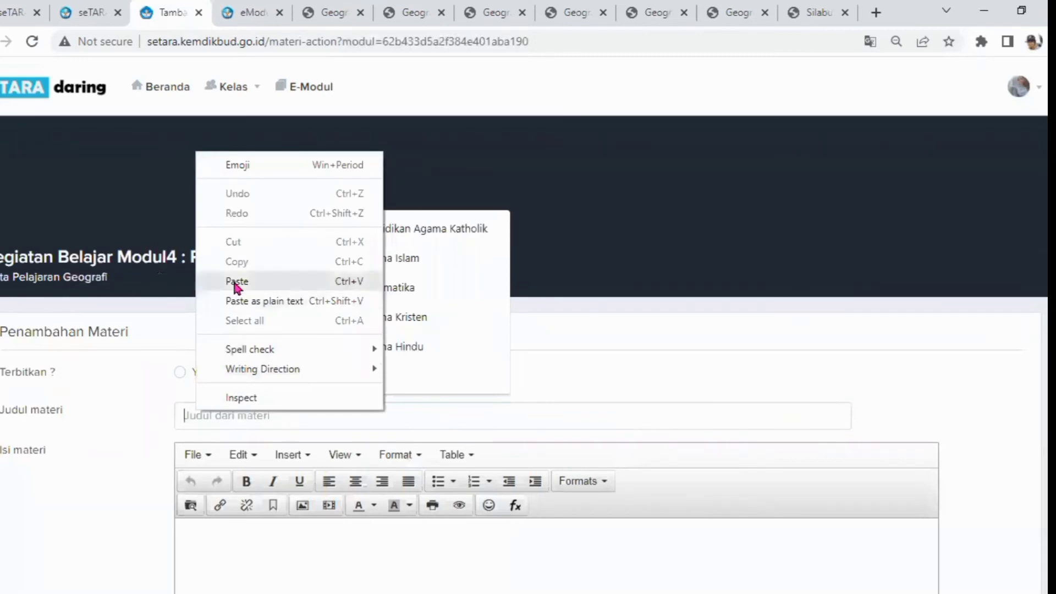
{"action": "left_click", "coordinate": [236, 278]}
{"action": "left_click", "coordinate": [219, 416]}
Open the link dialog in the material content and copy the address of the Modul 4 e-module reader
{"action": "left_click", "coordinate": [236, 559]}
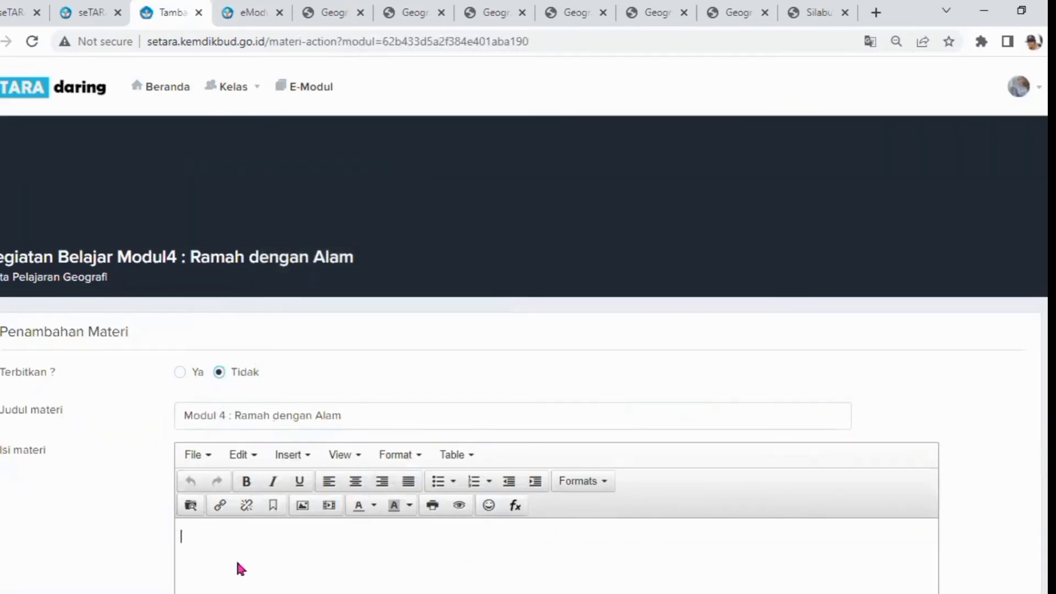
{"action": "left_click", "coordinate": [221, 507]}
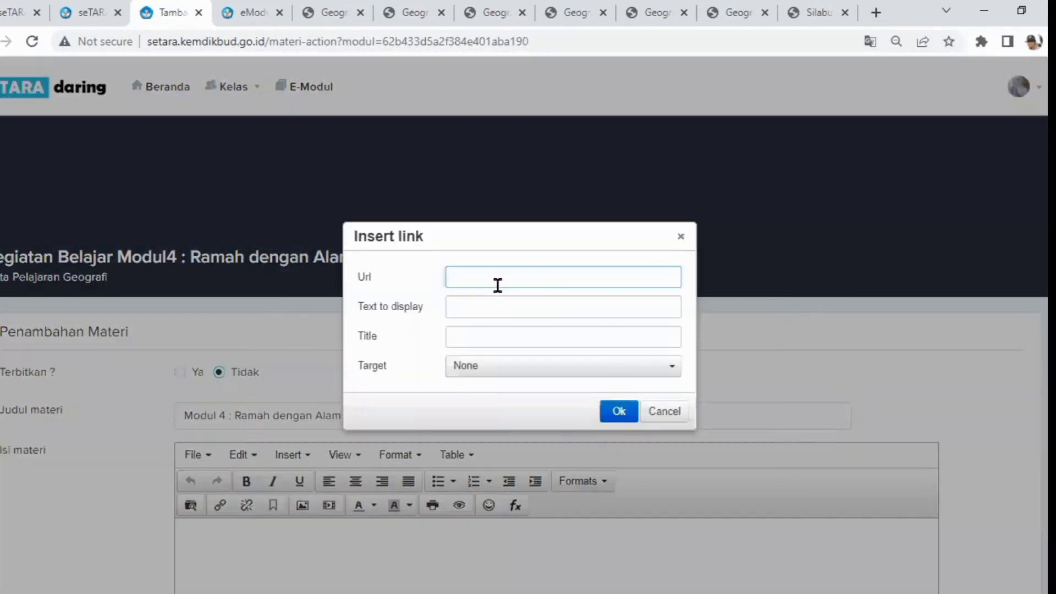
{"action": "left_click", "coordinate": [252, 16]}
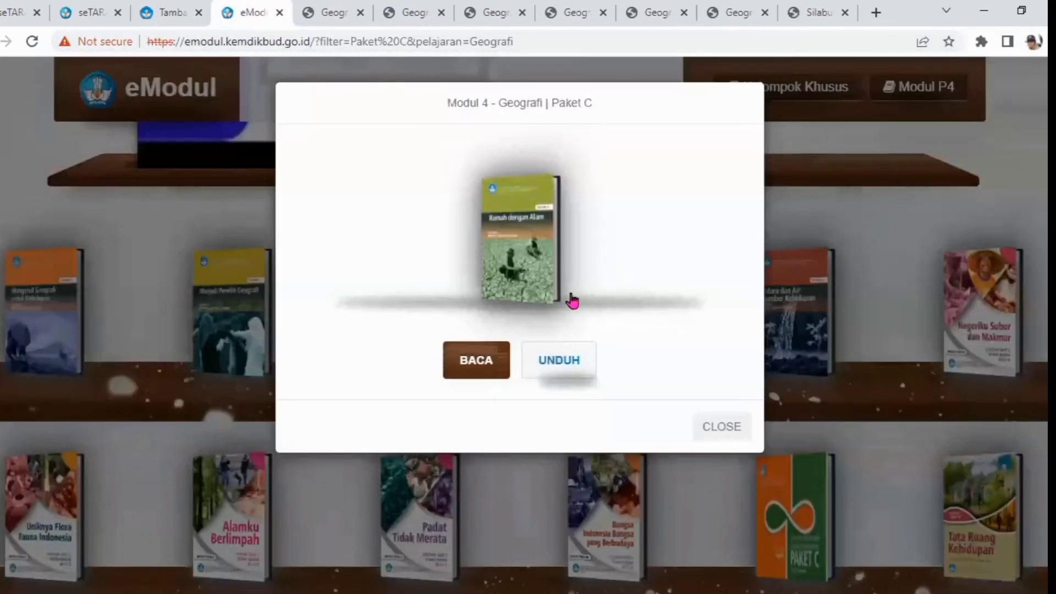
{"action": "left_click", "coordinate": [504, 367]}
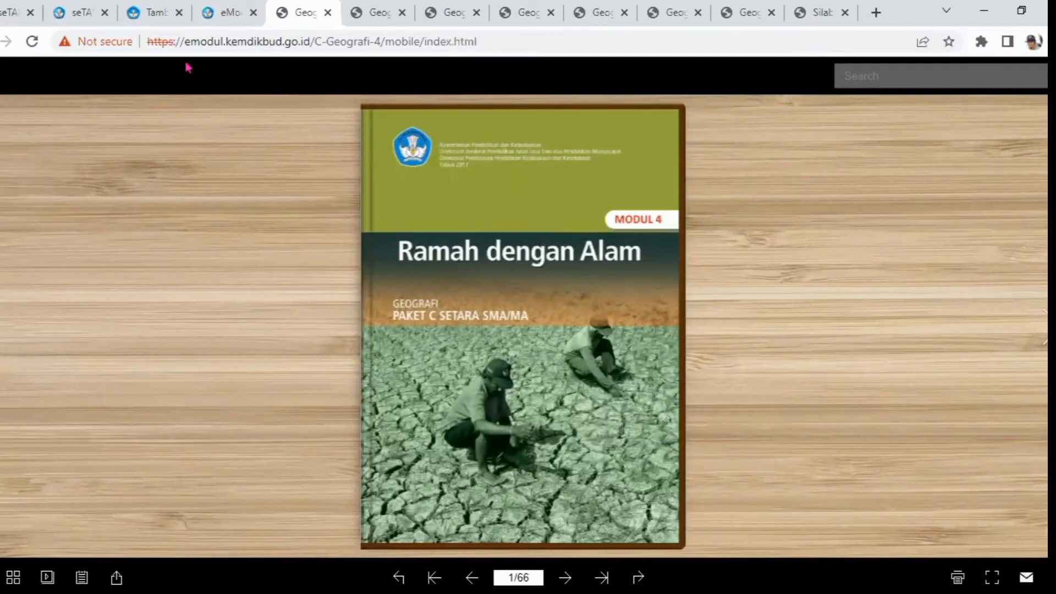
{"action": "left_click_drag", "start_coordinate": [147, 41], "coordinate": [313, 40]}
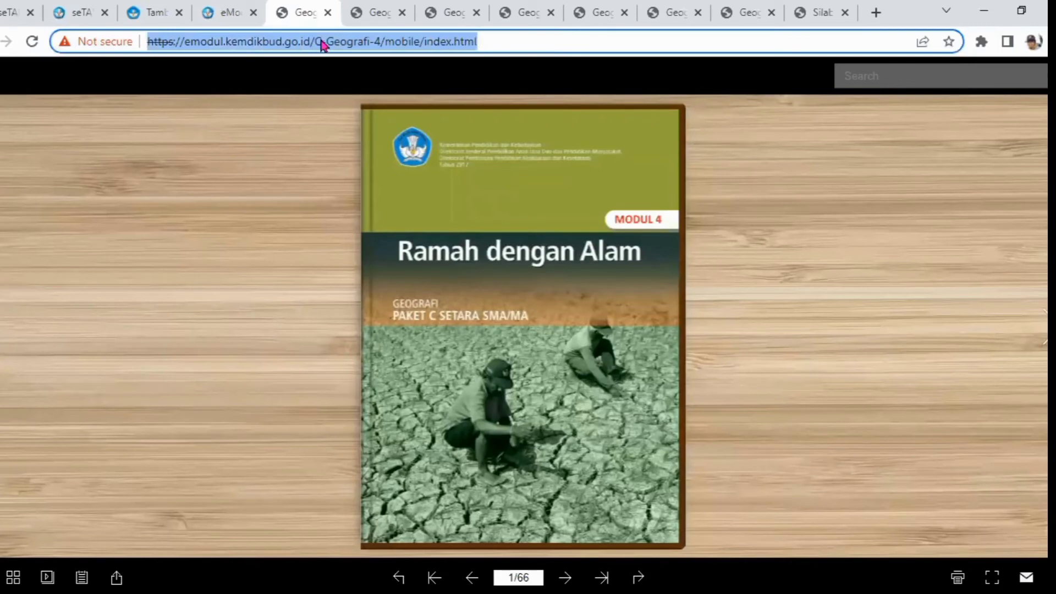
{"action": "right_click", "coordinate": [323, 44]}
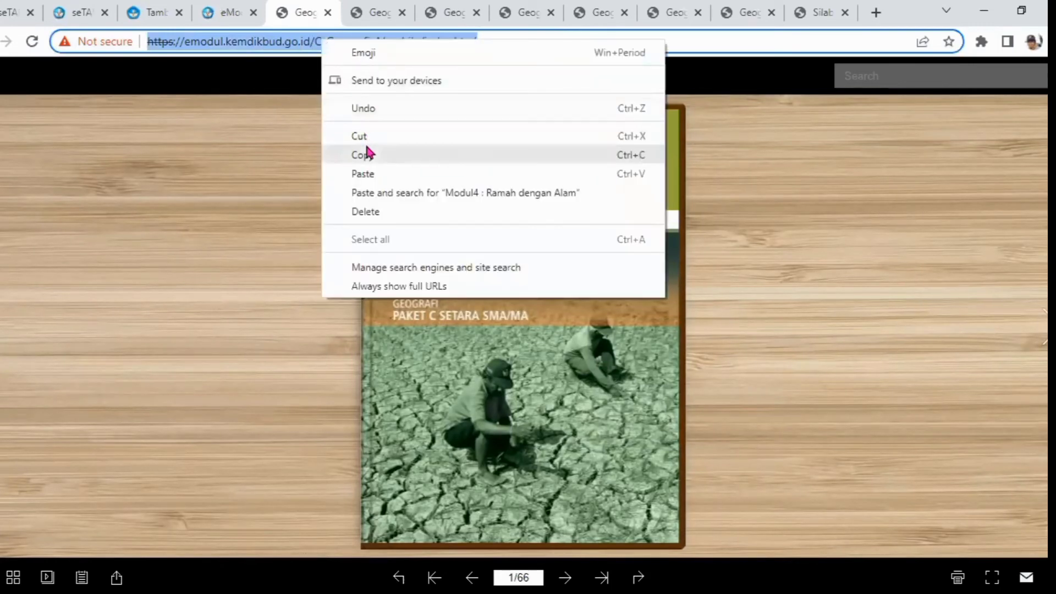
{"action": "left_click", "coordinate": [368, 155]}
{"action": "left_click", "coordinate": [162, 14]}
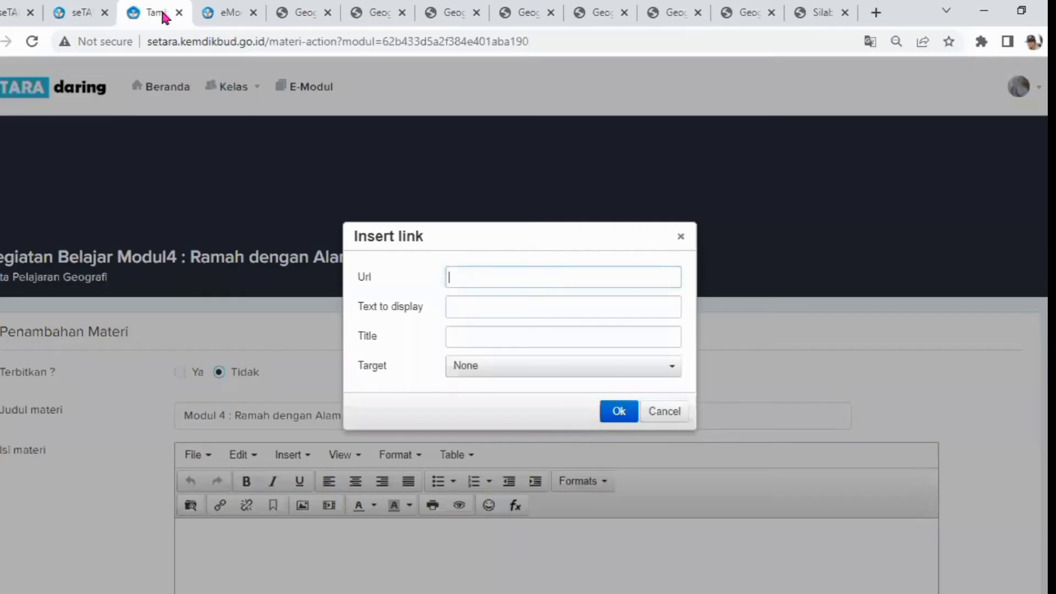
Insert a link using the copied e-module address as URL, display text and title, and save the material
{"action": "right_click", "coordinate": [463, 276]}
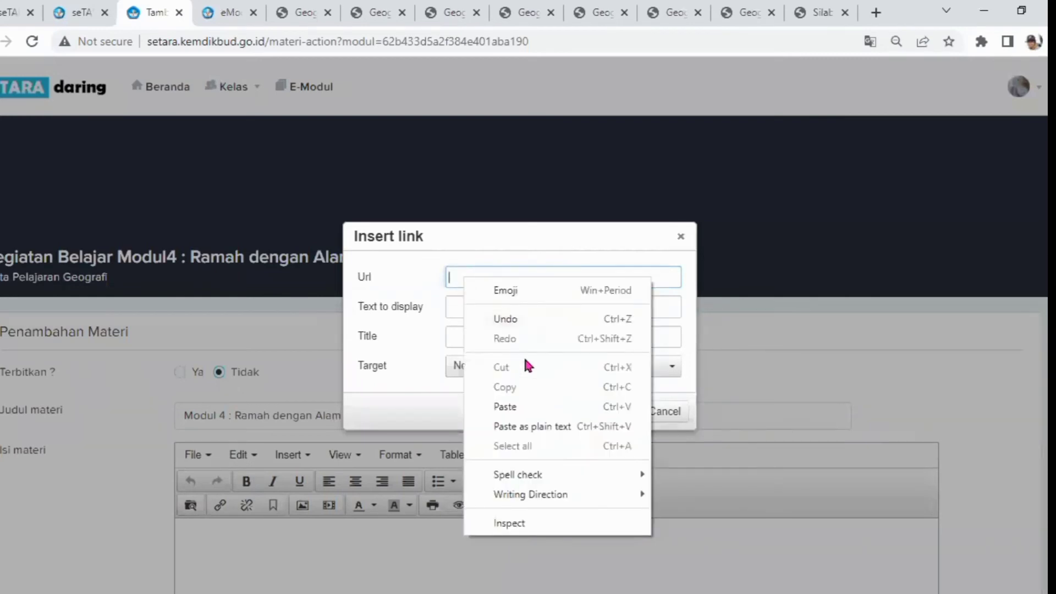
{"action": "left_click", "coordinate": [514, 405]}
{"action": "left_click", "coordinate": [458, 307]}
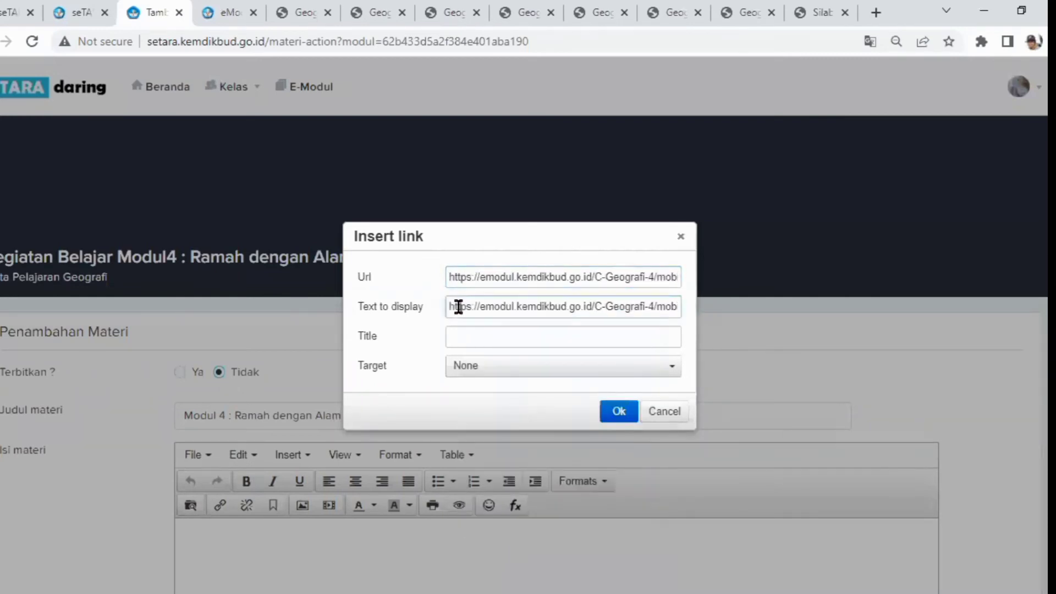
{"action": "left_click", "coordinate": [455, 332]}
{"action": "right_click", "coordinate": [456, 333]}
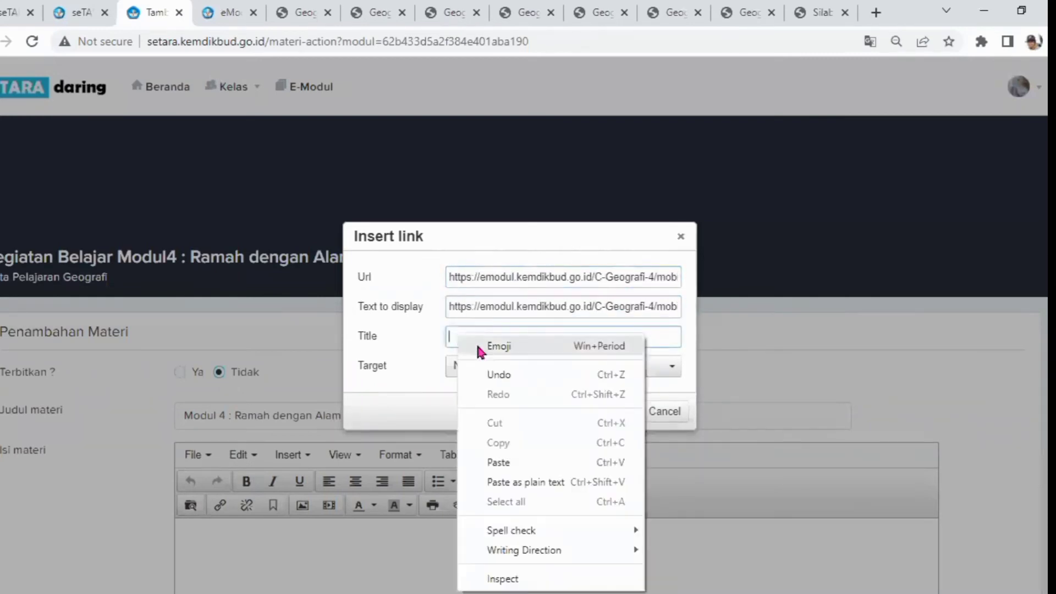
{"action": "left_click", "coordinate": [488, 462]}
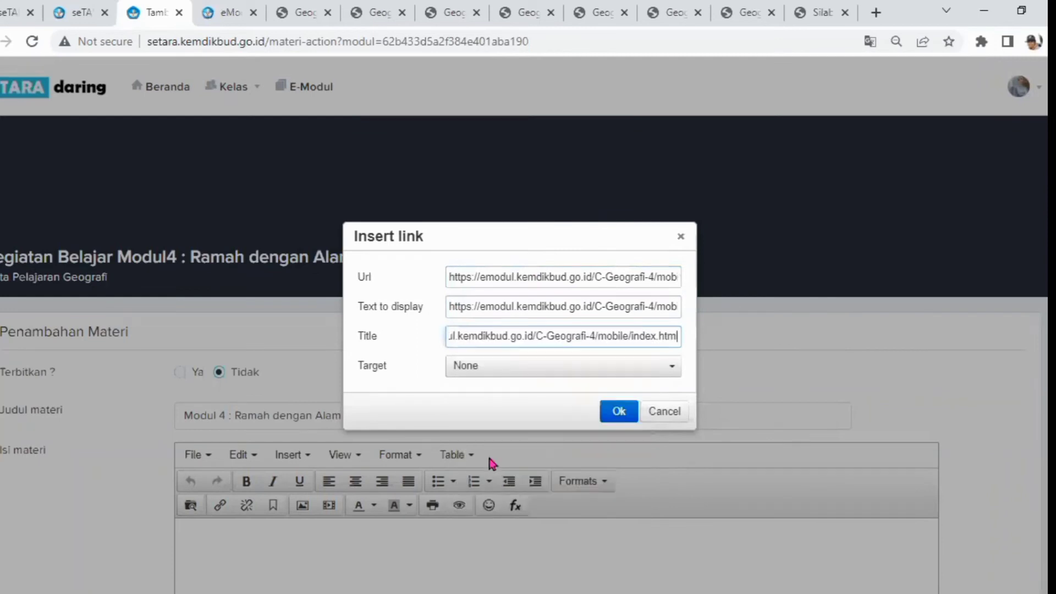
{"action": "left_click", "coordinate": [620, 411]}
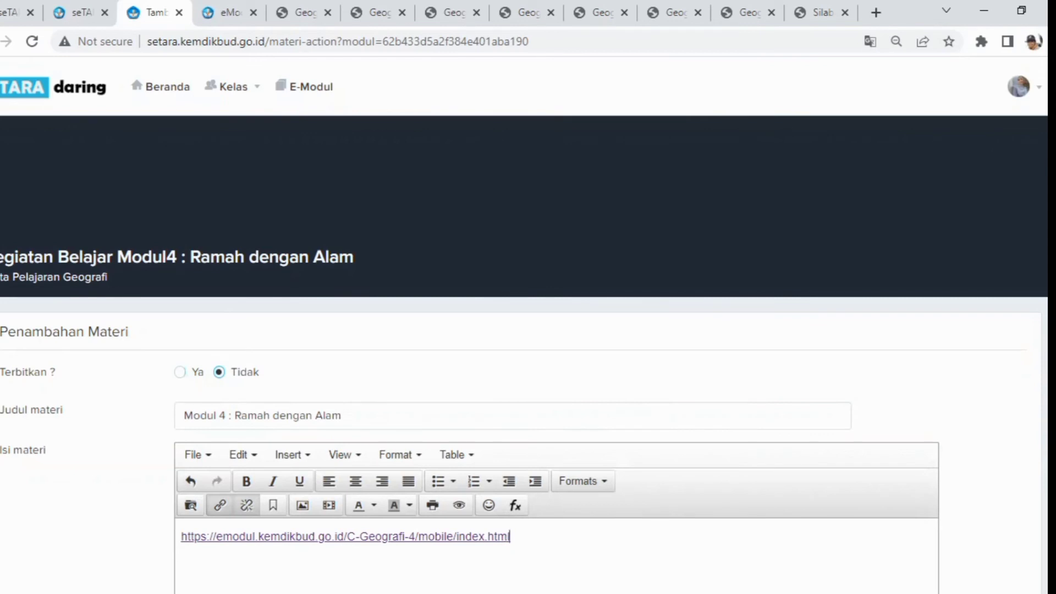
{"action": "scroll", "coordinate": [524, 352], "scroll_direction": "down", "scroll_amount": 3}
{"action": "left_click", "coordinate": [938, 586]}
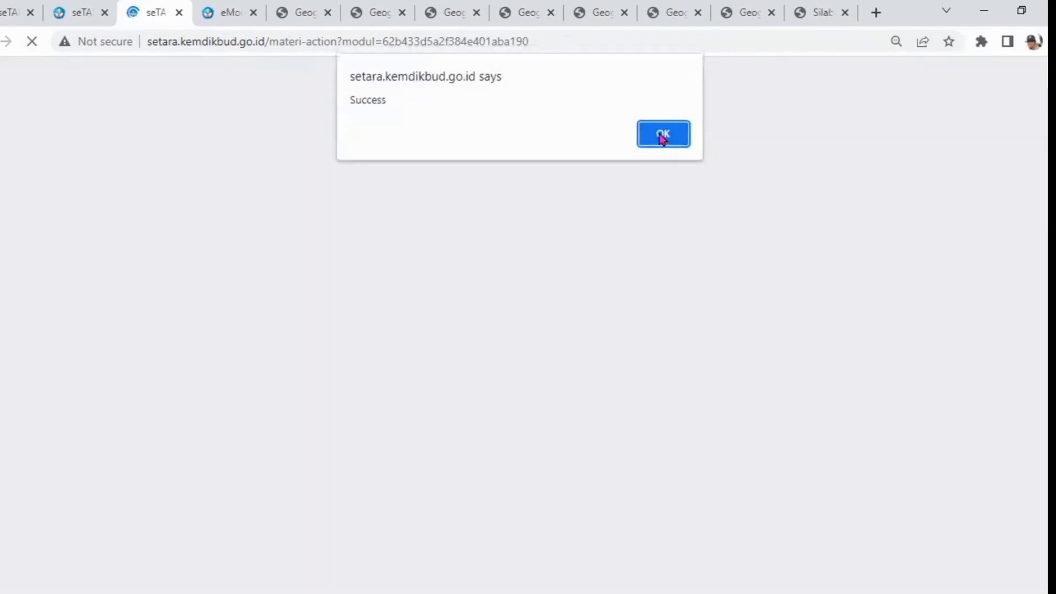
{"action": "left_click", "coordinate": [663, 134]}
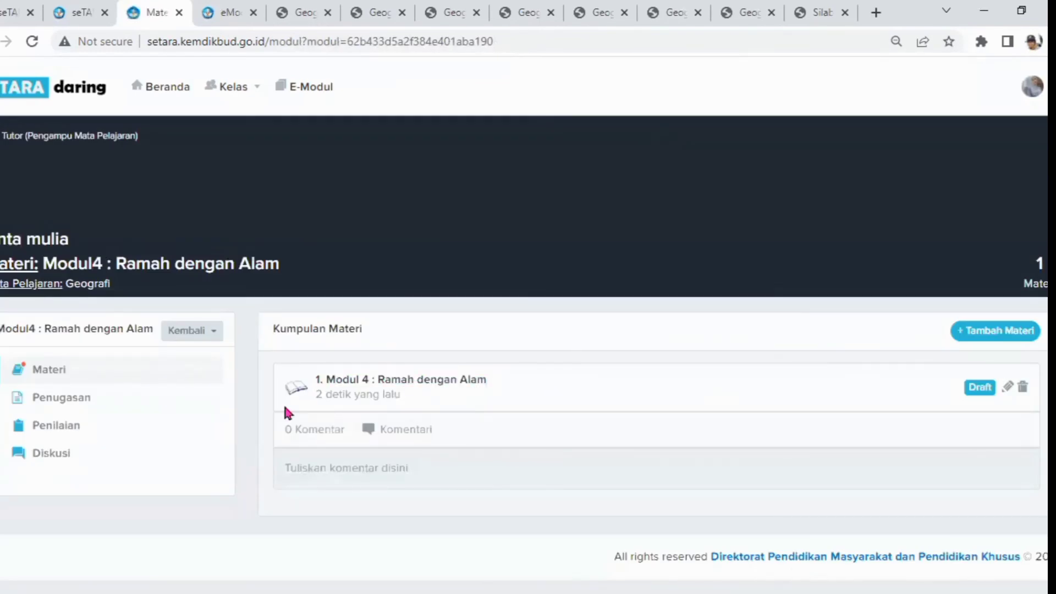
Return to the Geografi subject page, add a new module and start naming it Modul 5 :
{"action": "left_click", "coordinate": [211, 333]}
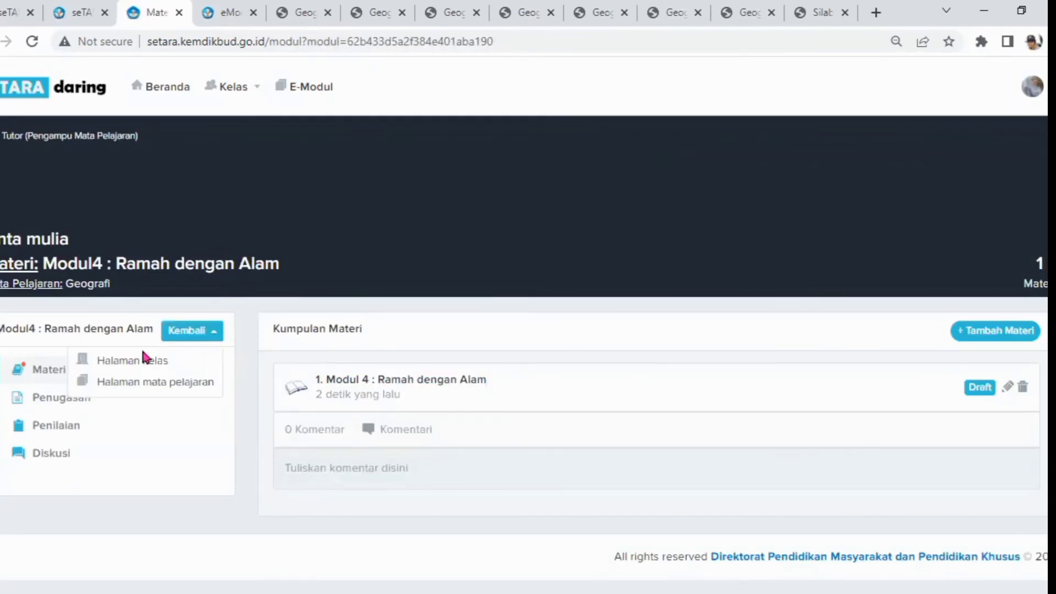
{"action": "left_click", "coordinate": [156, 385]}
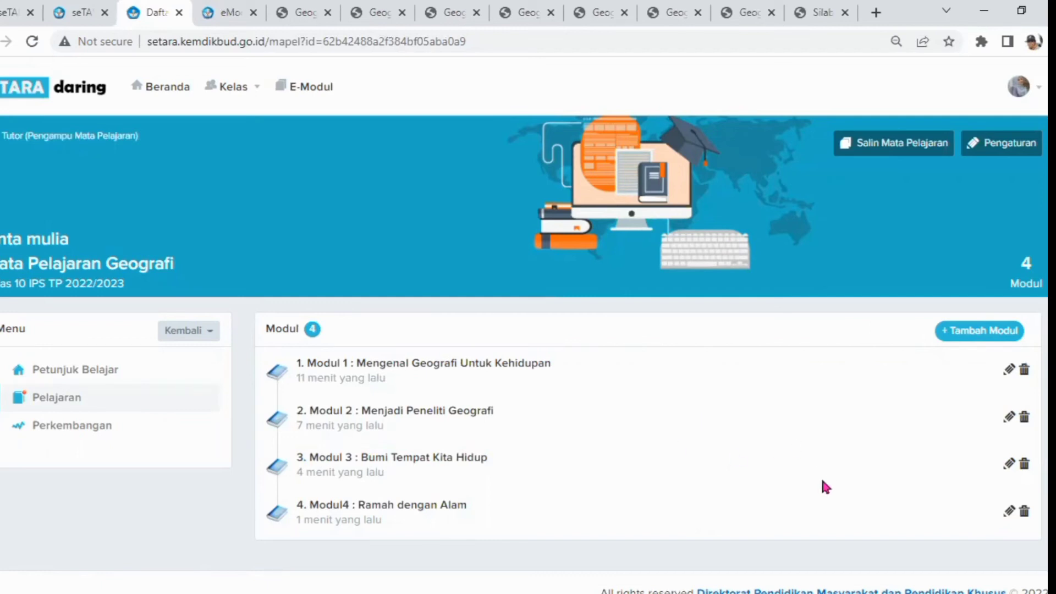
{"action": "left_click", "coordinate": [972, 332]}
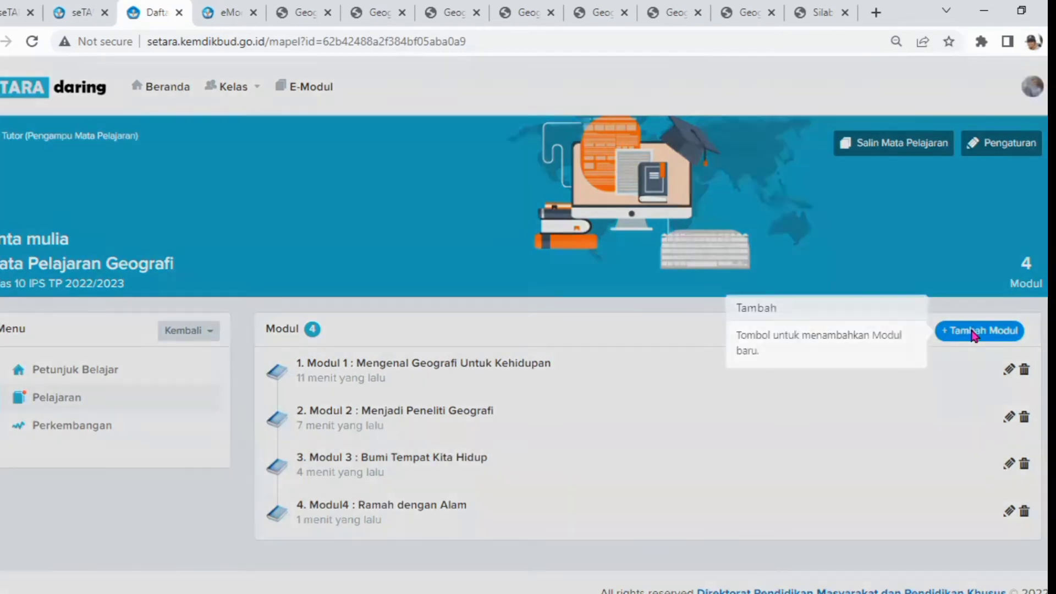
{"action": "left_click", "coordinate": [432, 142]}
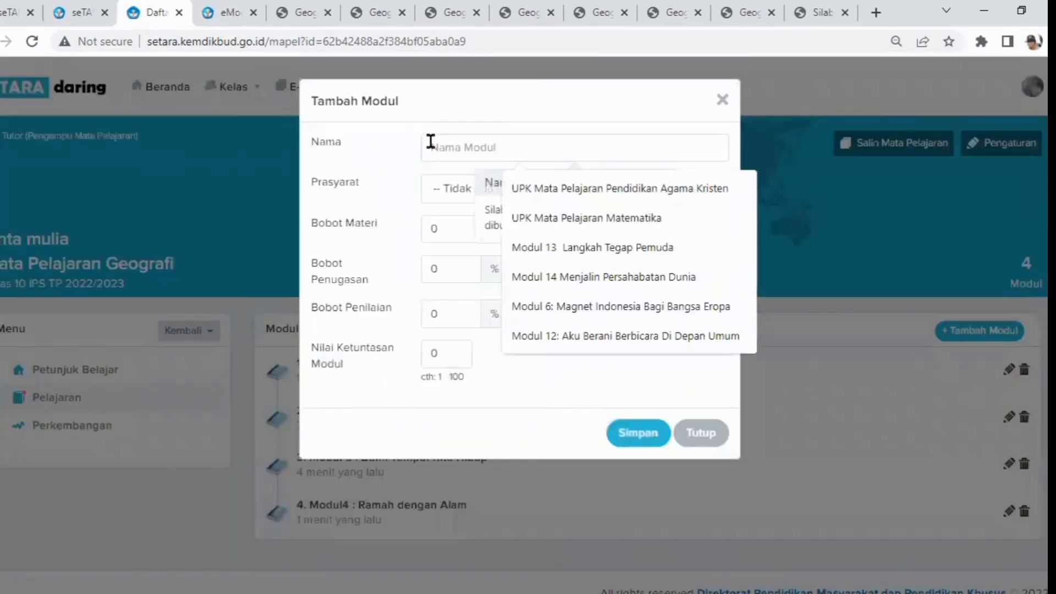
{"action": "type", "text": "Modul 5 :"}
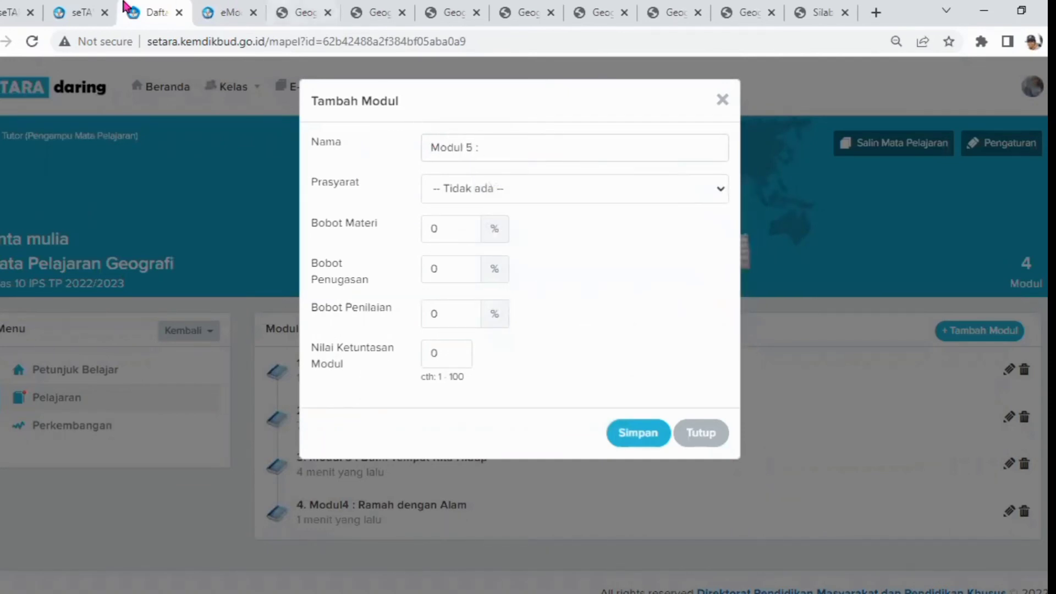
Open the Modul 5 e-module from the Geografi shelf in the reader to check its title, then return to the module dialog
{"action": "left_click", "coordinate": [231, 16]}
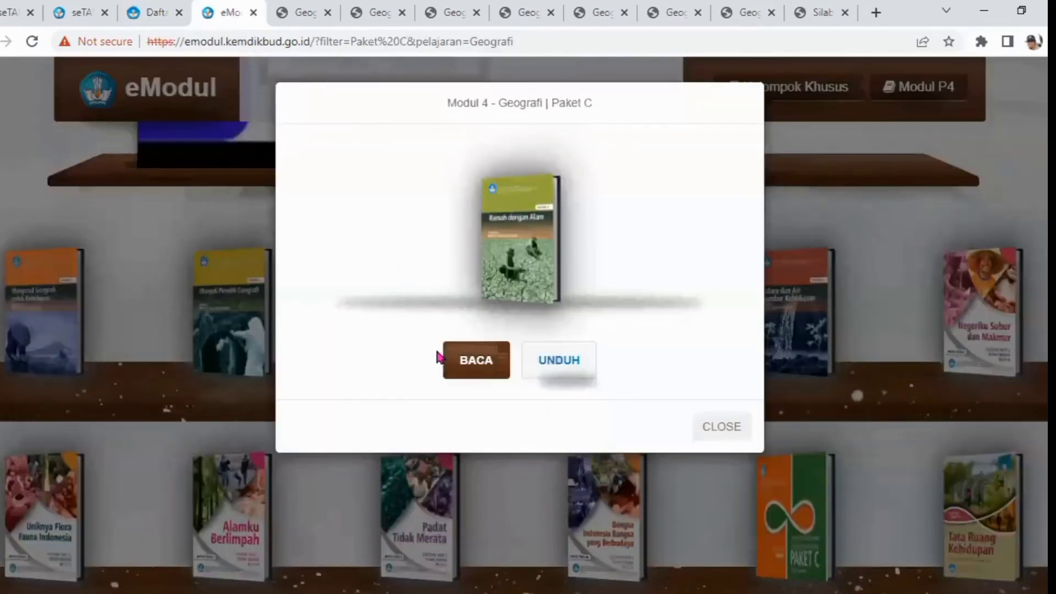
{"action": "left_click", "coordinate": [717, 434]}
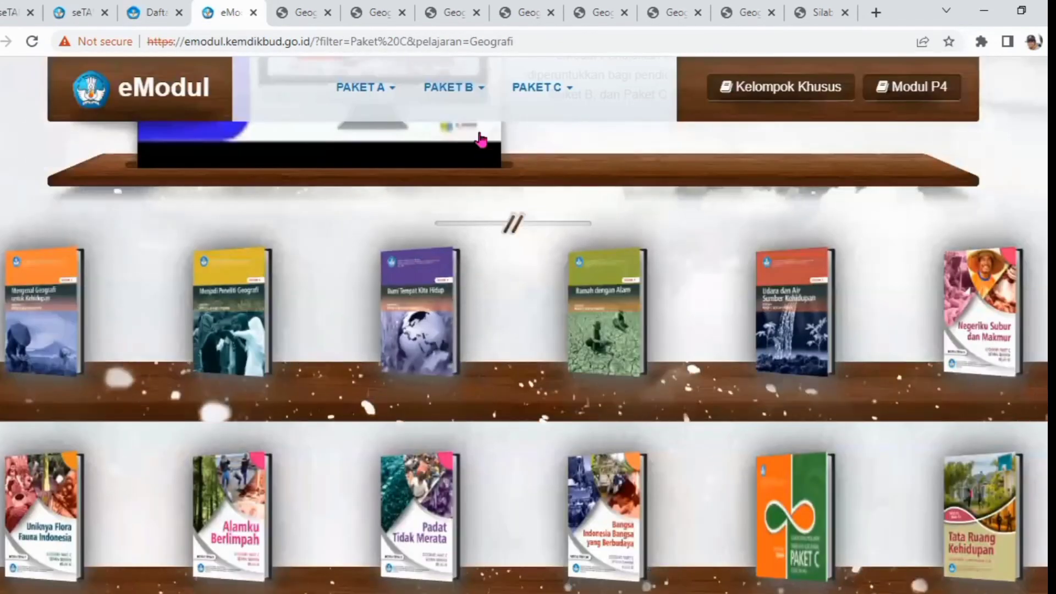
{"action": "left_click", "coordinate": [306, 16]}
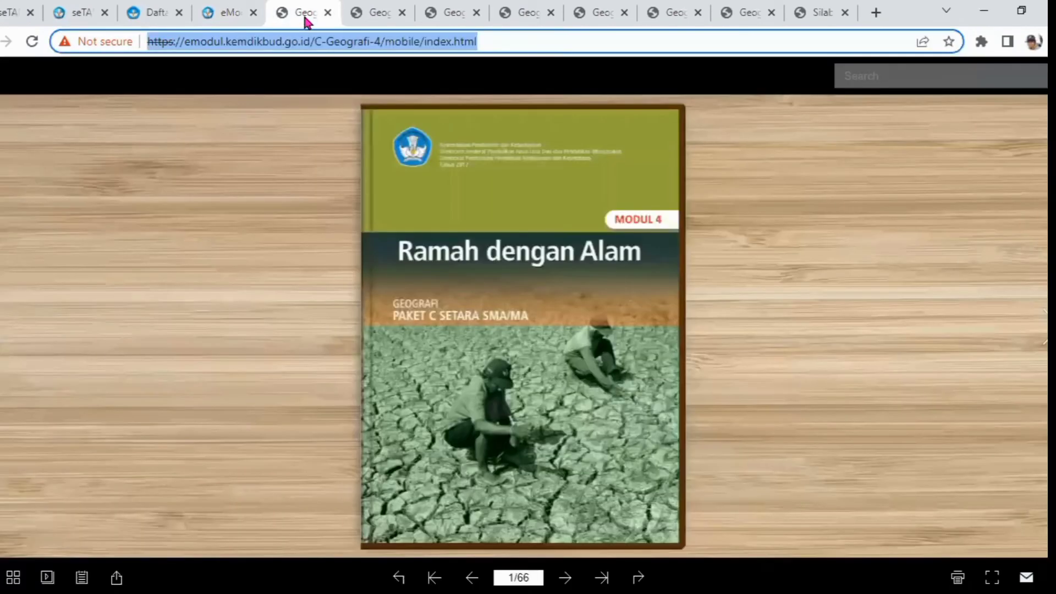
{"action": "left_click", "coordinate": [245, 17]}
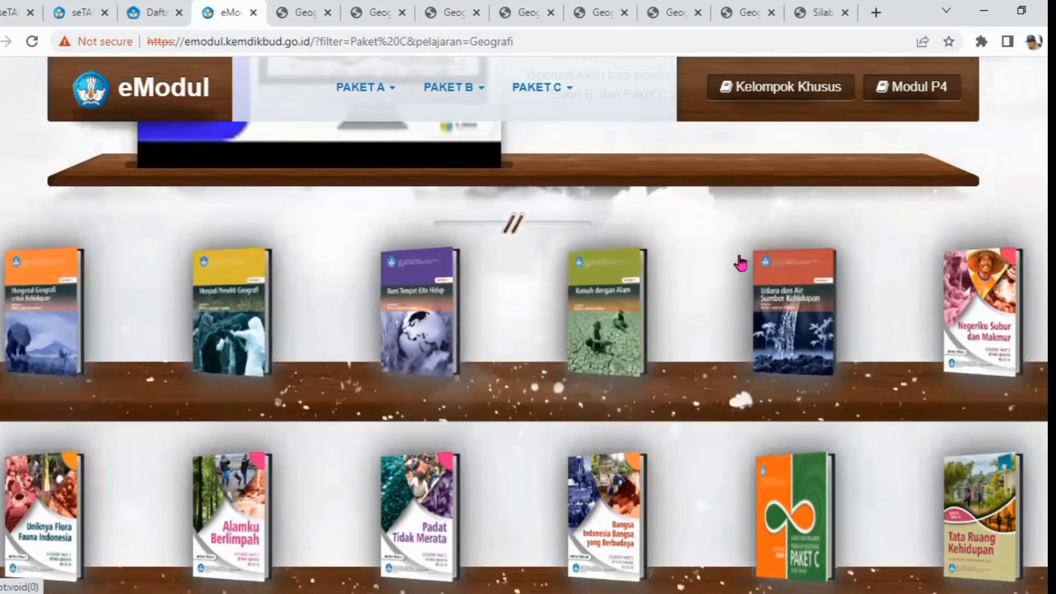
{"action": "left_click", "coordinate": [806, 332]}
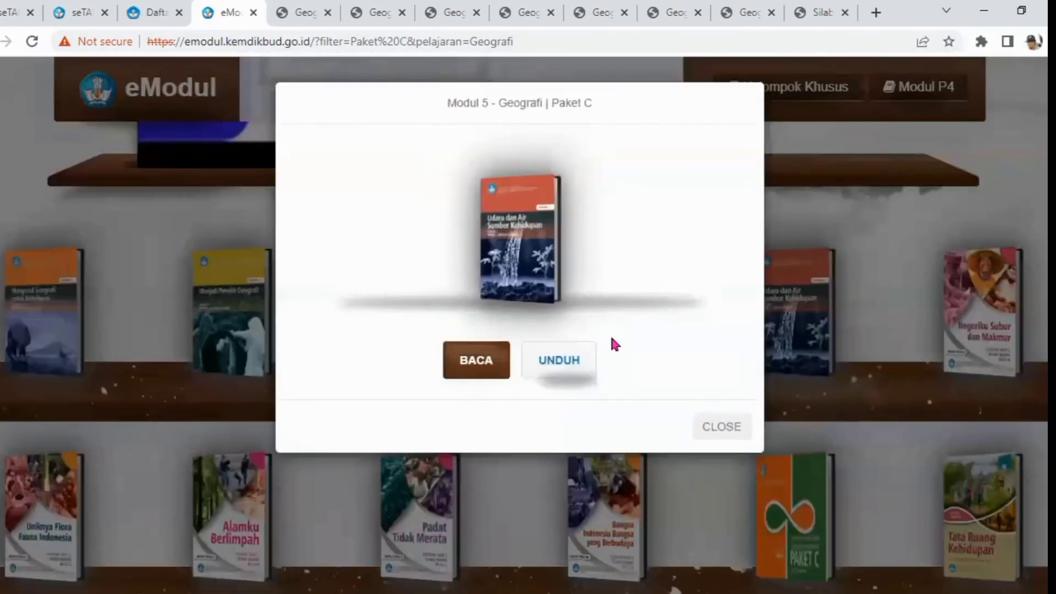
{"action": "left_click", "coordinate": [454, 362]}
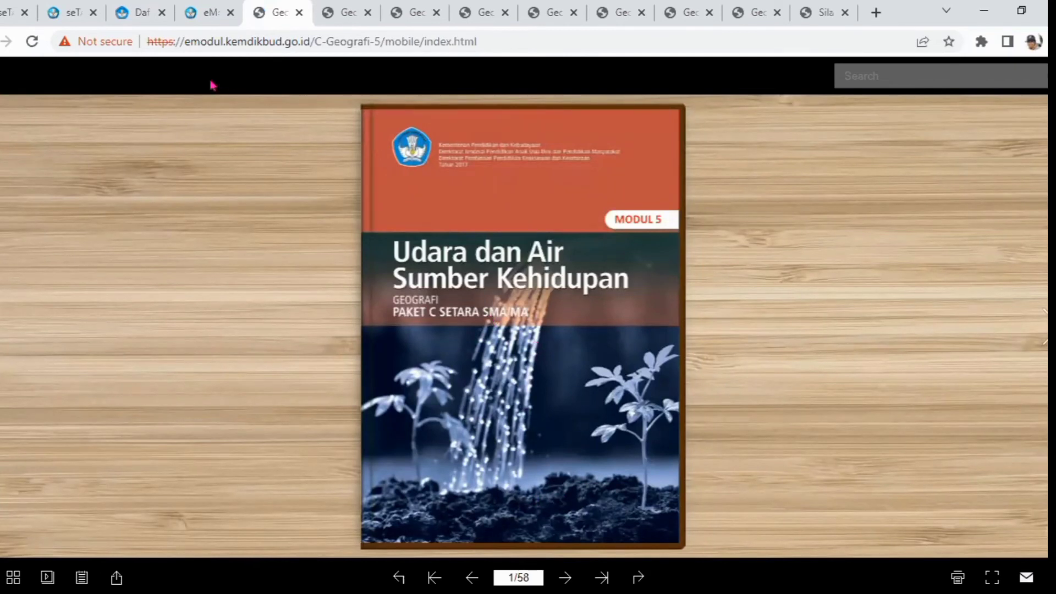
{"action": "left_click", "coordinate": [141, 13]}
Name the module Modul 5 : Udara dan Air Sumber Kehidupan and set its prerequisite to Modul4 : Ramah dengan Alam
{"action": "left_click", "coordinate": [504, 155]}
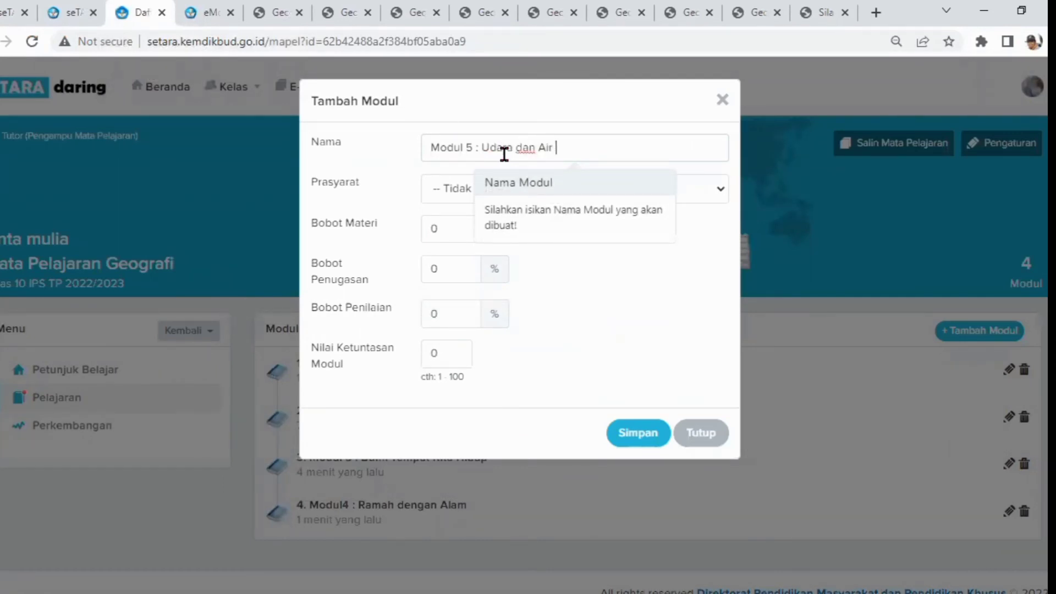
{"action": "type", "text": "Udara dan Air Sumber Kehidu"}
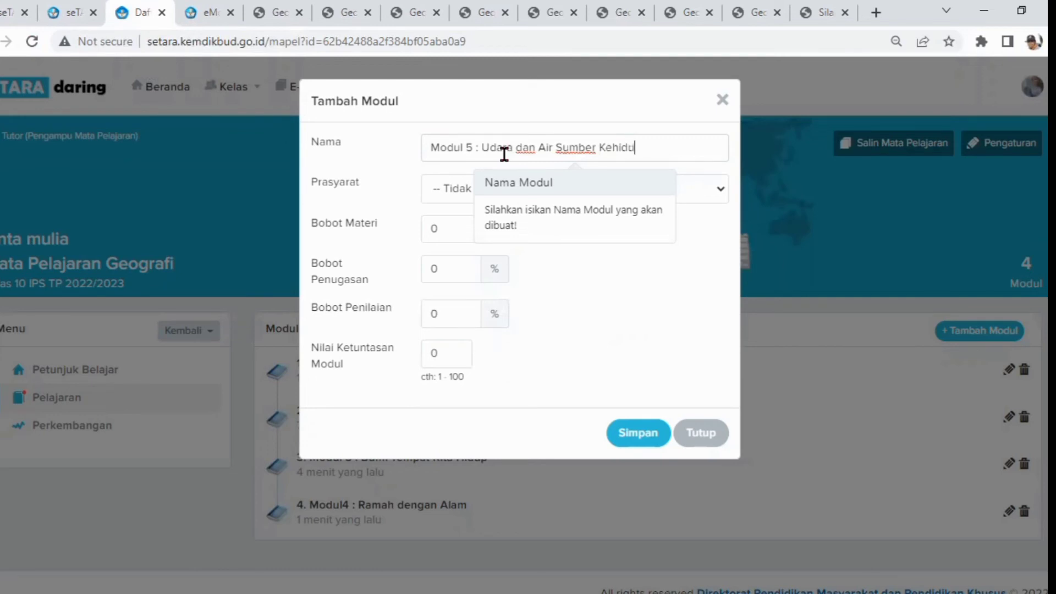
{"action": "type", "text": "pan"}
{"action": "left_click", "coordinate": [446, 186]}
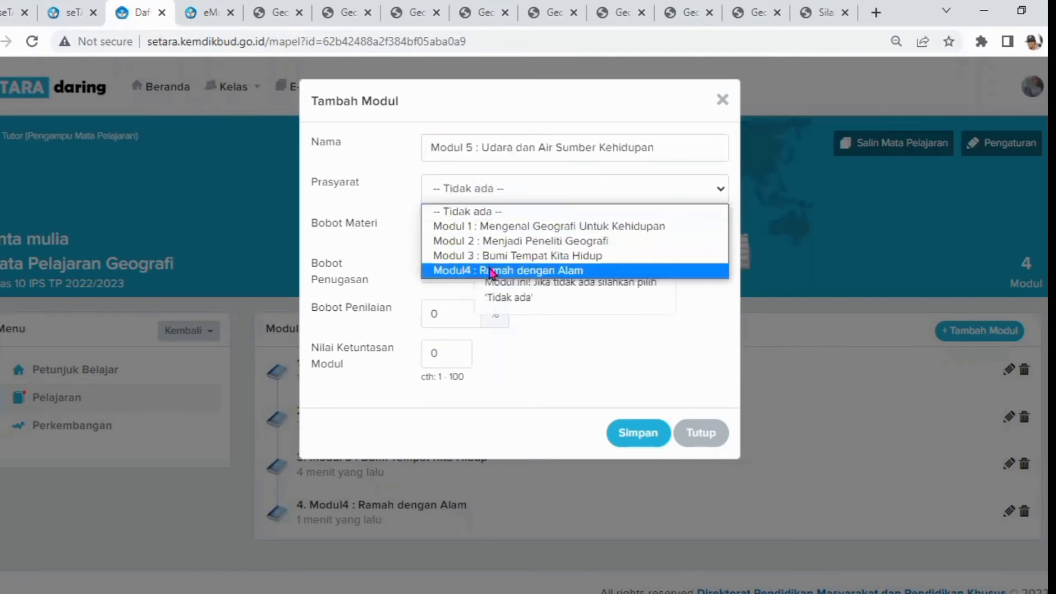
{"action": "left_click", "coordinate": [491, 271]}
Set the material, assignment and assessment weights to 30, 35 and 35 %, completion score 75, and save the module
{"action": "left_click", "coordinate": [445, 233]}
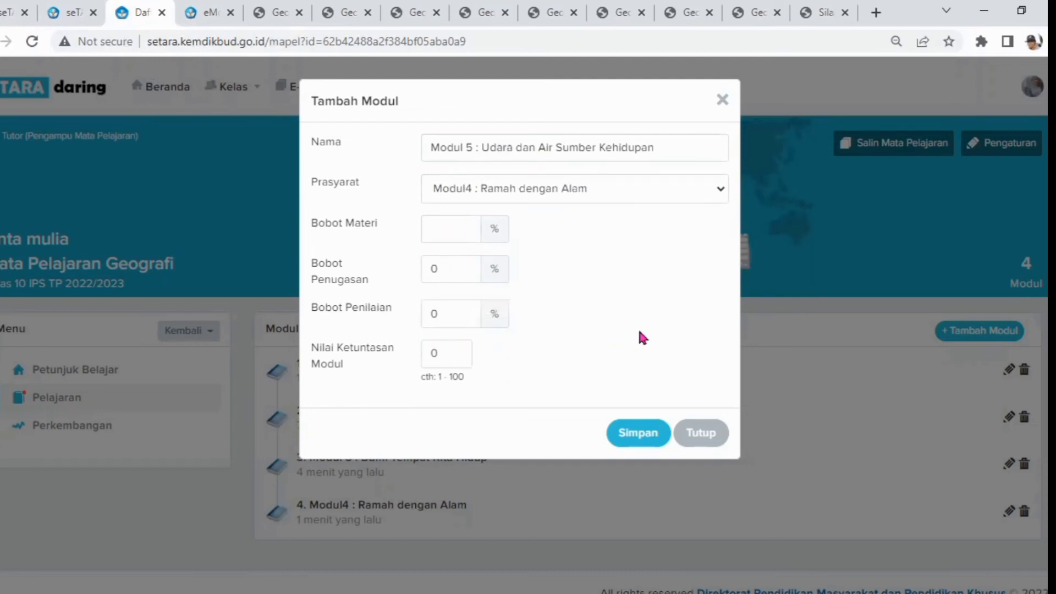
{"action": "left_click", "coordinate": [458, 264]}
{"action": "left_click", "coordinate": [448, 318]}
{"action": "left_click", "coordinate": [450, 359]}
{"action": "key", "text": "BackSpace"}
{"action": "type", "text": "75"}
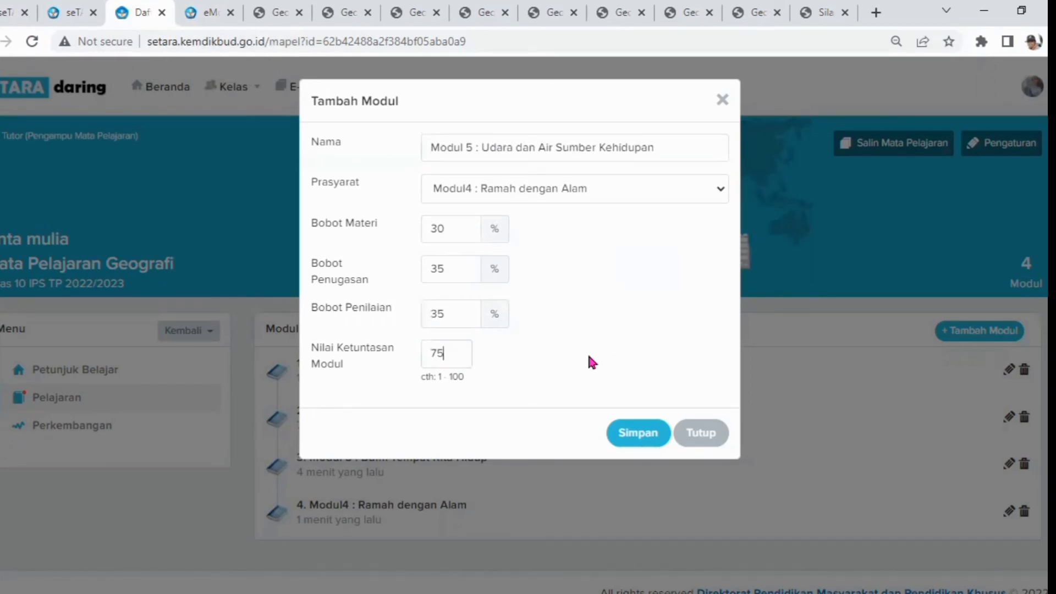
{"action": "left_click", "coordinate": [633, 433]}
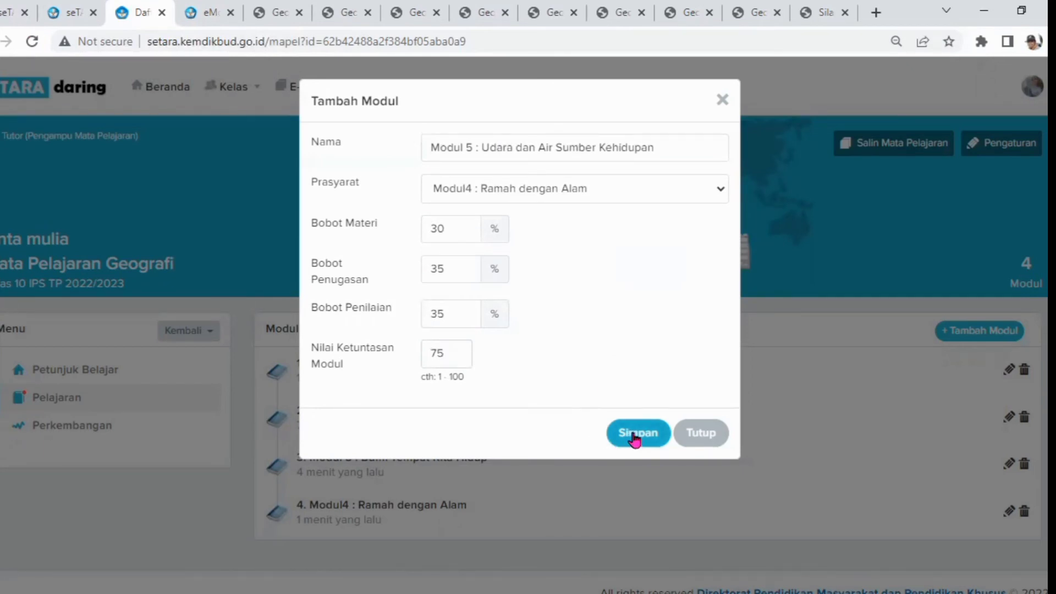
Open Modul 5, start adding material, and paste the module name copied from the header as the material title
{"action": "left_click", "coordinate": [665, 139]}
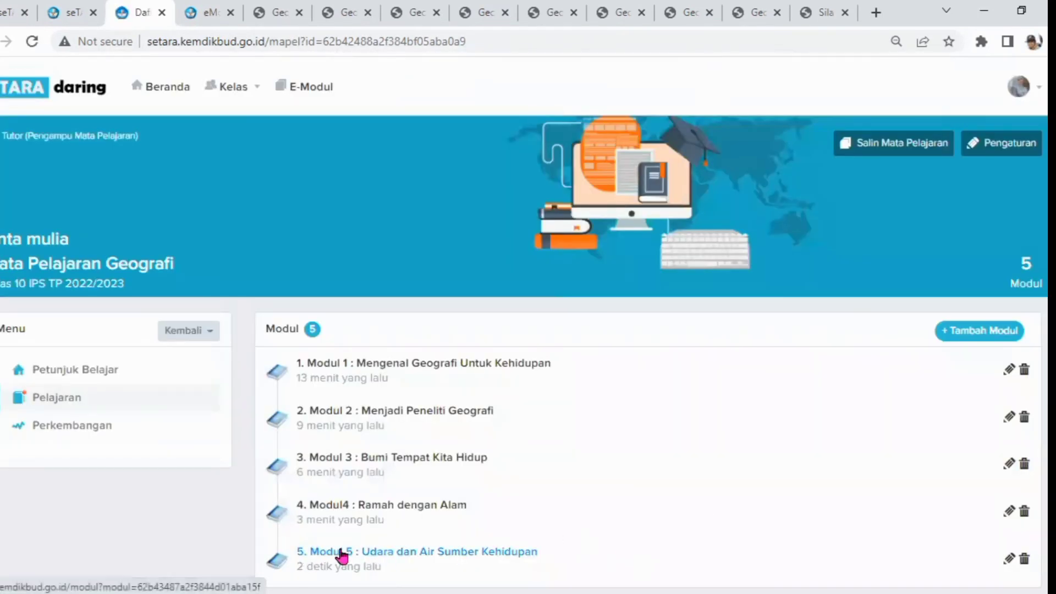
{"action": "scroll", "coordinate": [440, 484], "scroll_direction": "down", "scroll_amount": 1}
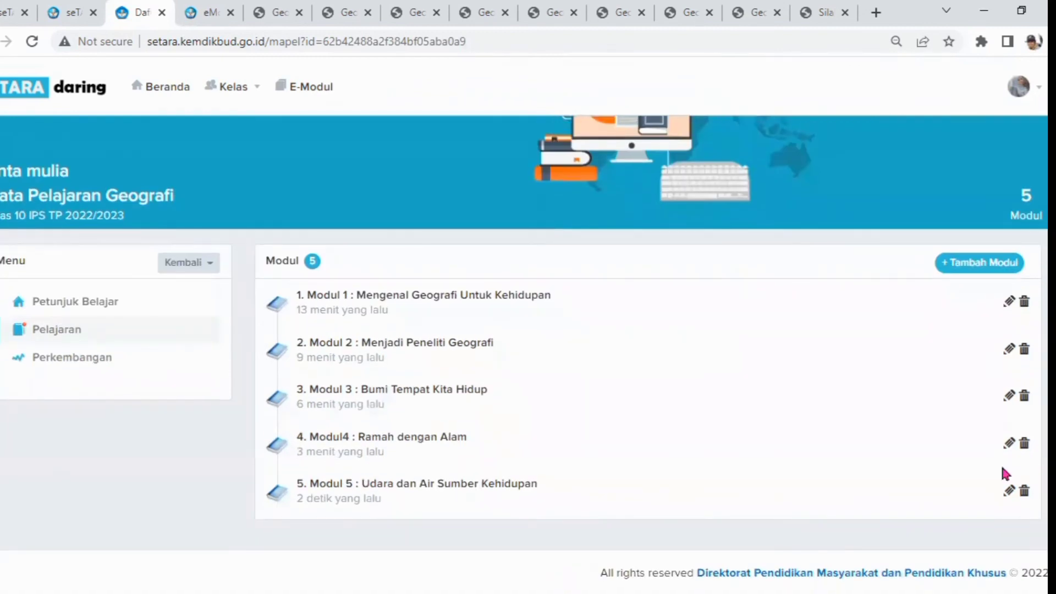
{"action": "left_click", "coordinate": [425, 488]}
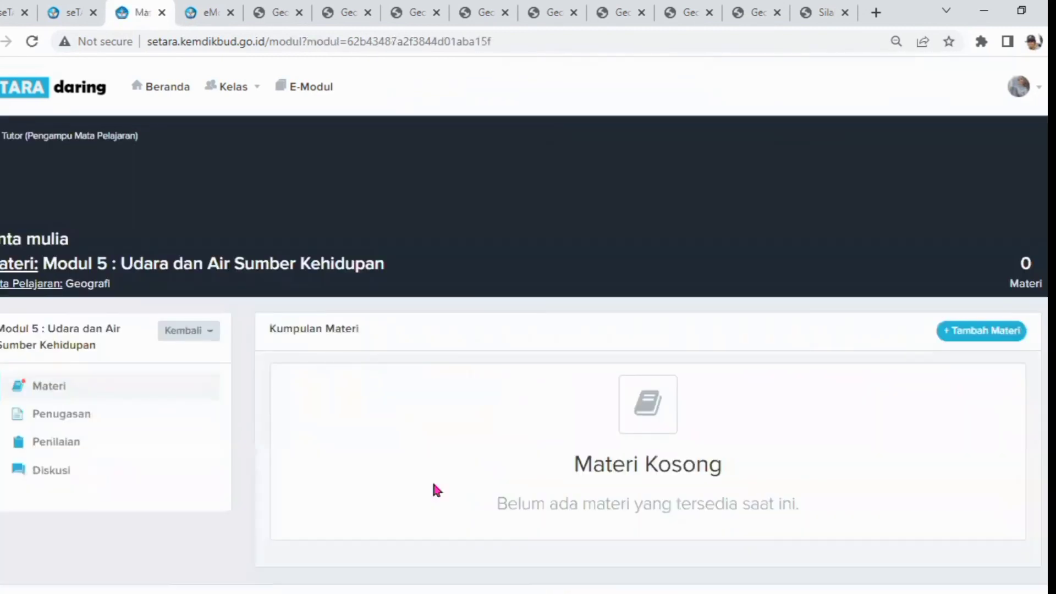
{"action": "left_click", "coordinate": [970, 333]}
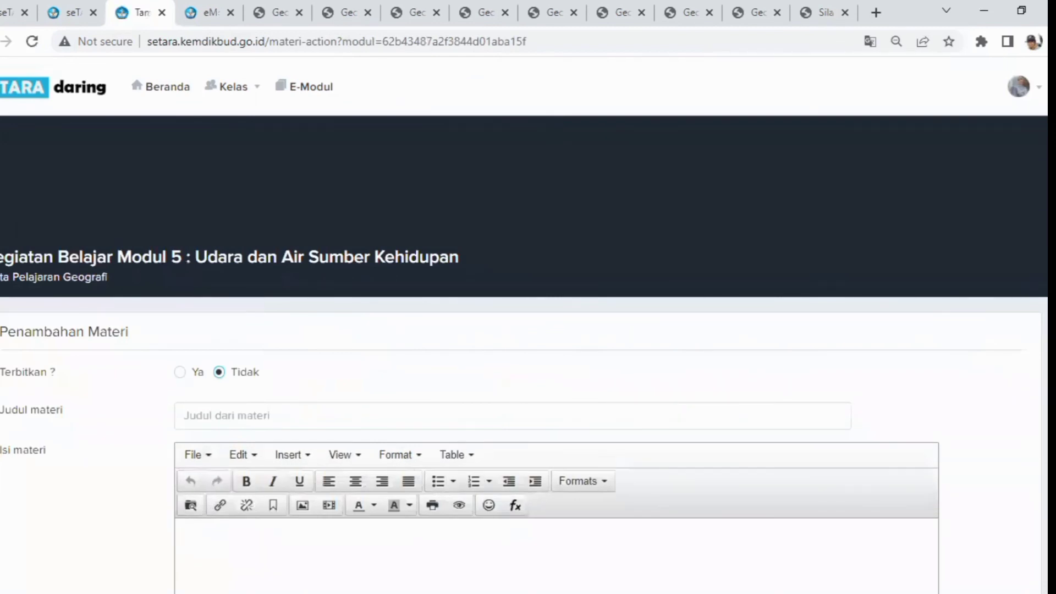
{"action": "left_click_drag", "start_coordinate": [120, 256], "coordinate": [473, 273]}
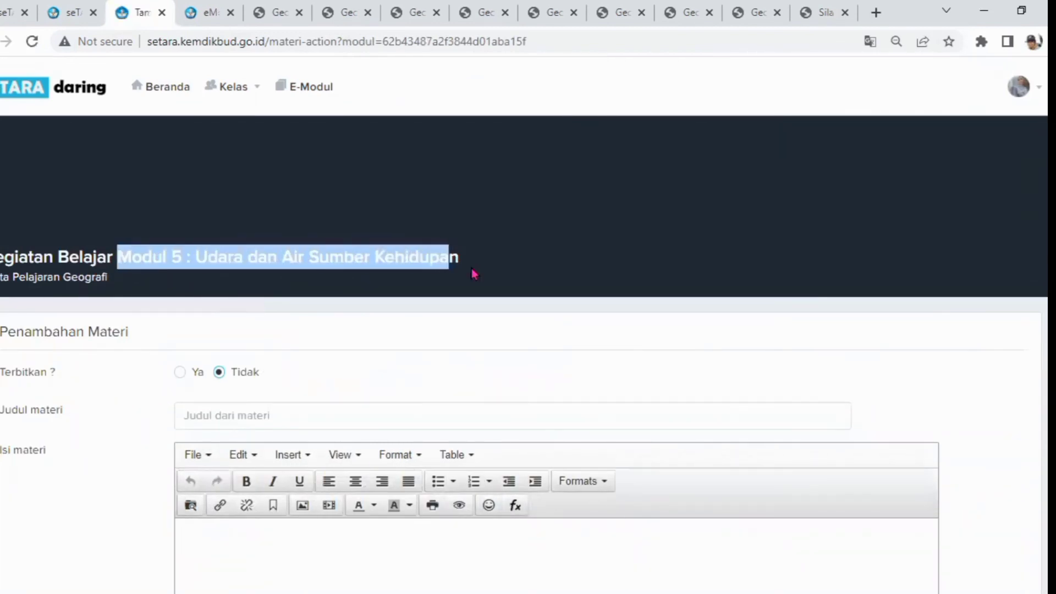
{"action": "right_click", "coordinate": [372, 257]}
{"action": "left_click", "coordinate": [406, 273]}
{"action": "left_click", "coordinate": [187, 422]}
{"action": "right_click", "coordinate": [188, 412]}
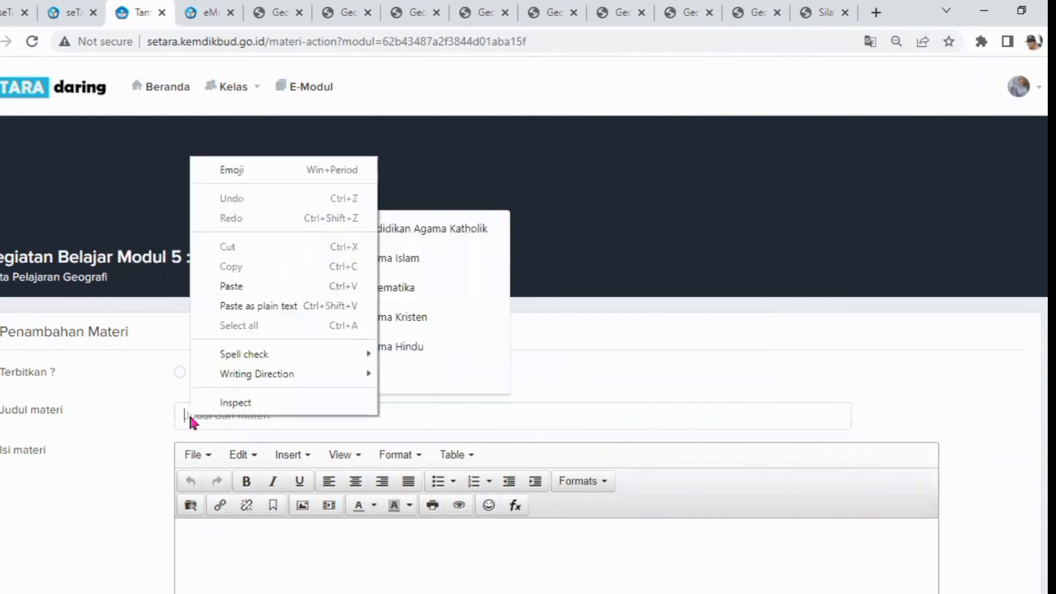
{"action": "left_click", "coordinate": [231, 286]}
Open the link dialog in the material content and copy the address of the Modul 5 e-module reader
{"action": "left_click", "coordinate": [213, 540]}
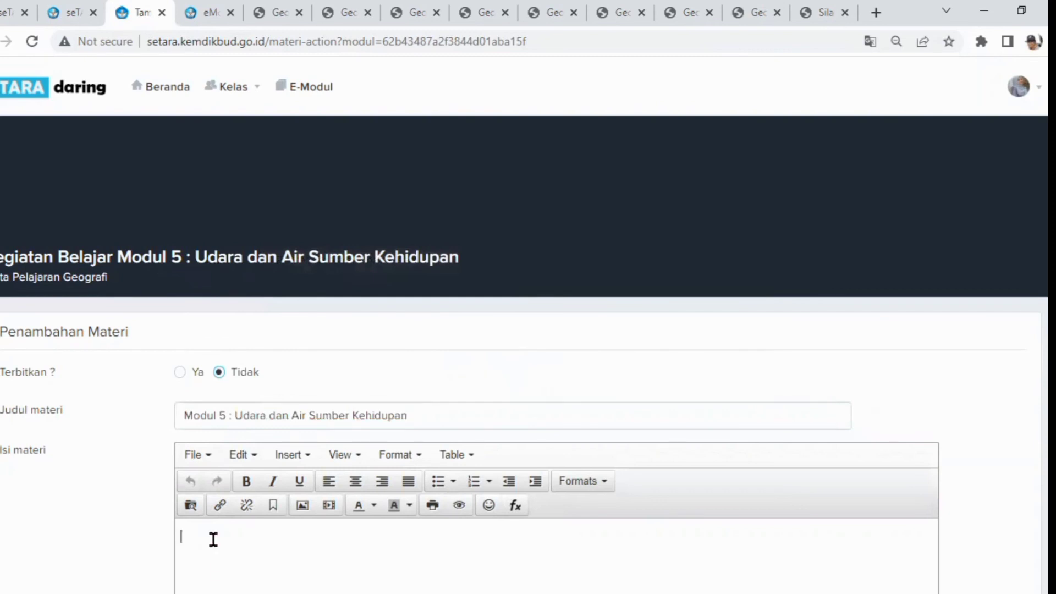
{"action": "left_click", "coordinate": [219, 506]}
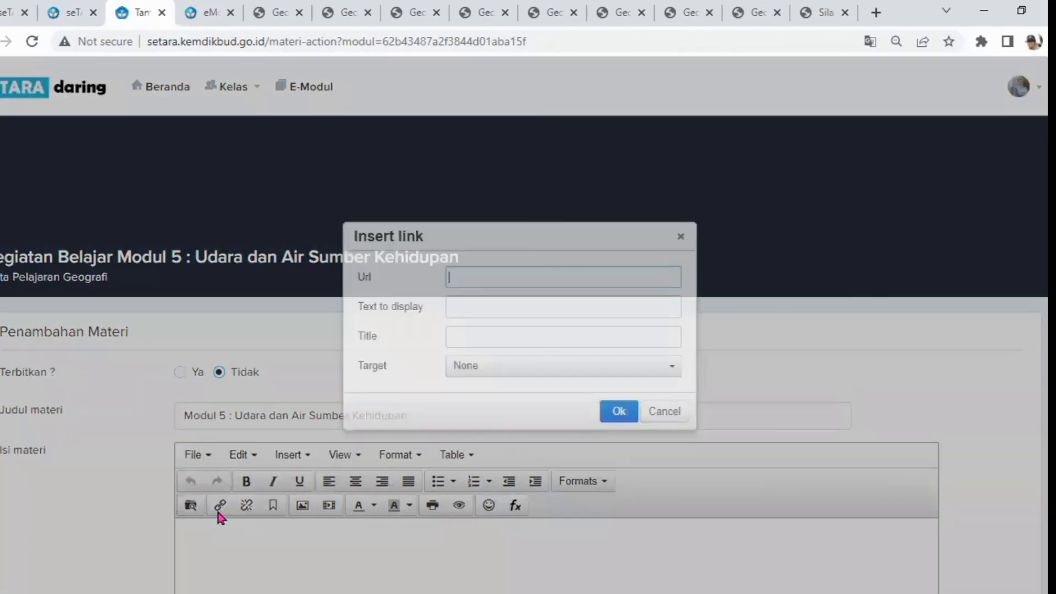
{"action": "left_click_drag", "start_coordinate": [469, 236], "coordinate": [303, 212]}
{"action": "left_click", "coordinate": [202, 16]}
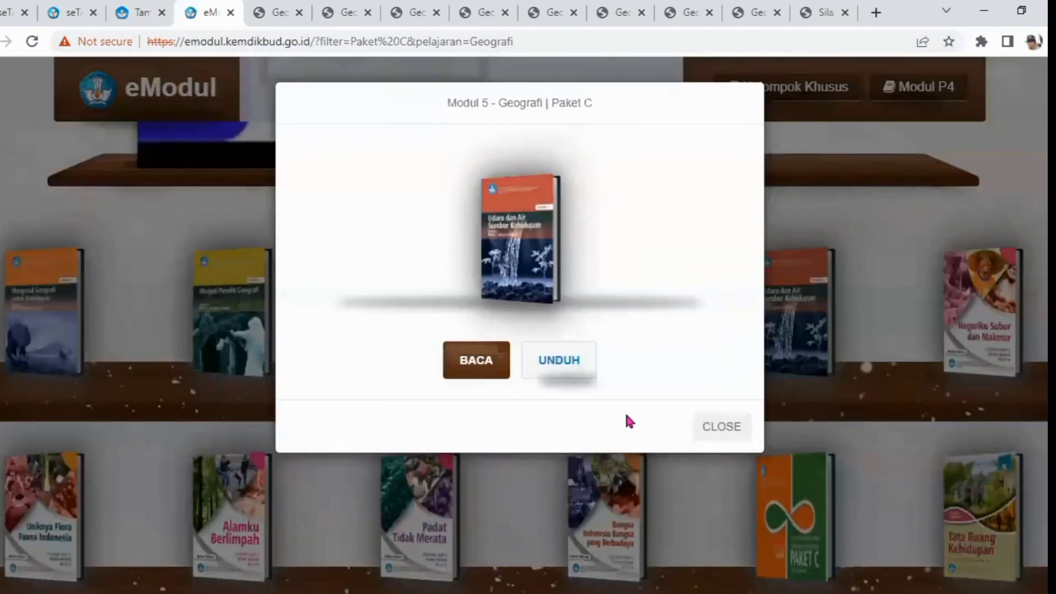
{"action": "left_click", "coordinate": [479, 363]}
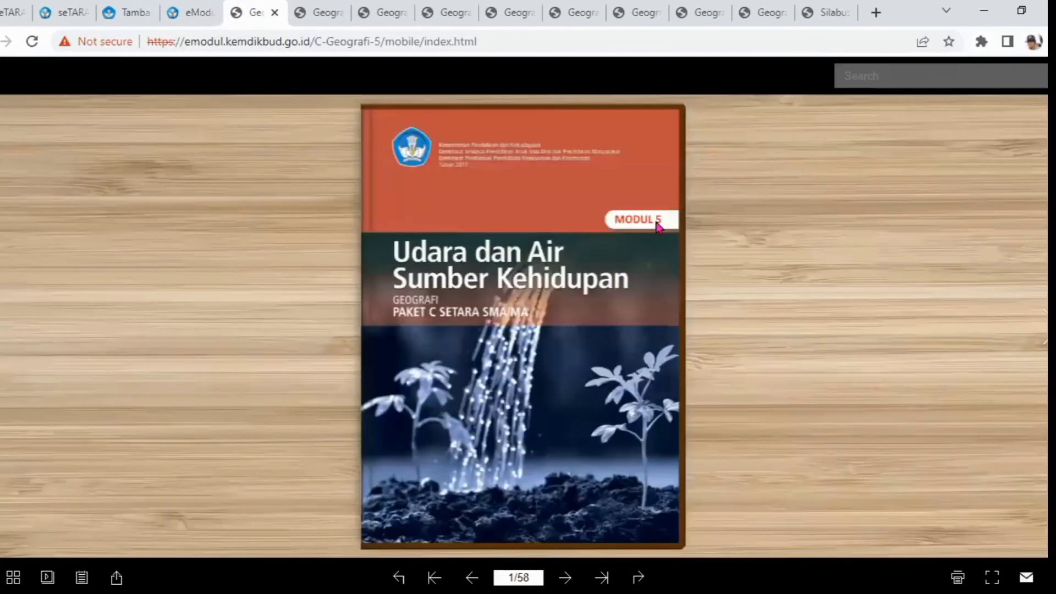
{"action": "left_click", "coordinate": [147, 39]}
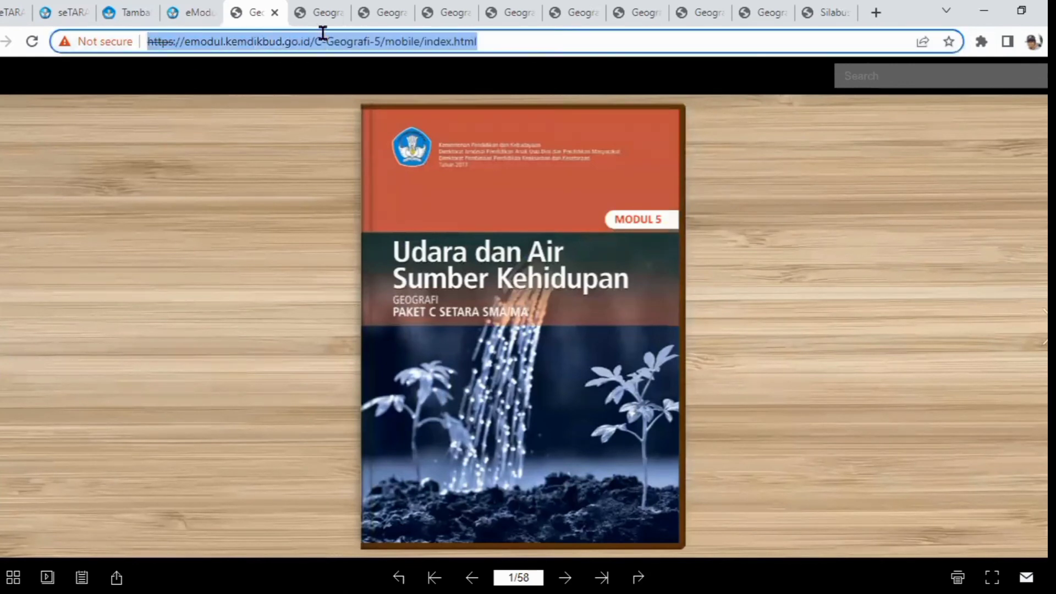
{"action": "right_click", "coordinate": [436, 39]}
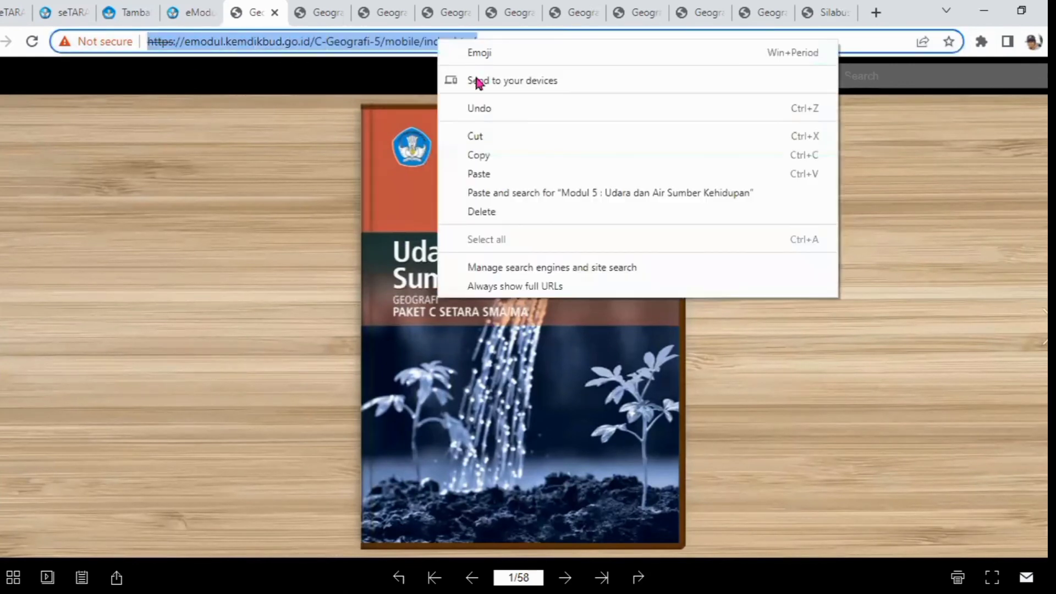
{"action": "left_click", "coordinate": [476, 154]}
{"action": "left_click", "coordinate": [186, 17]}
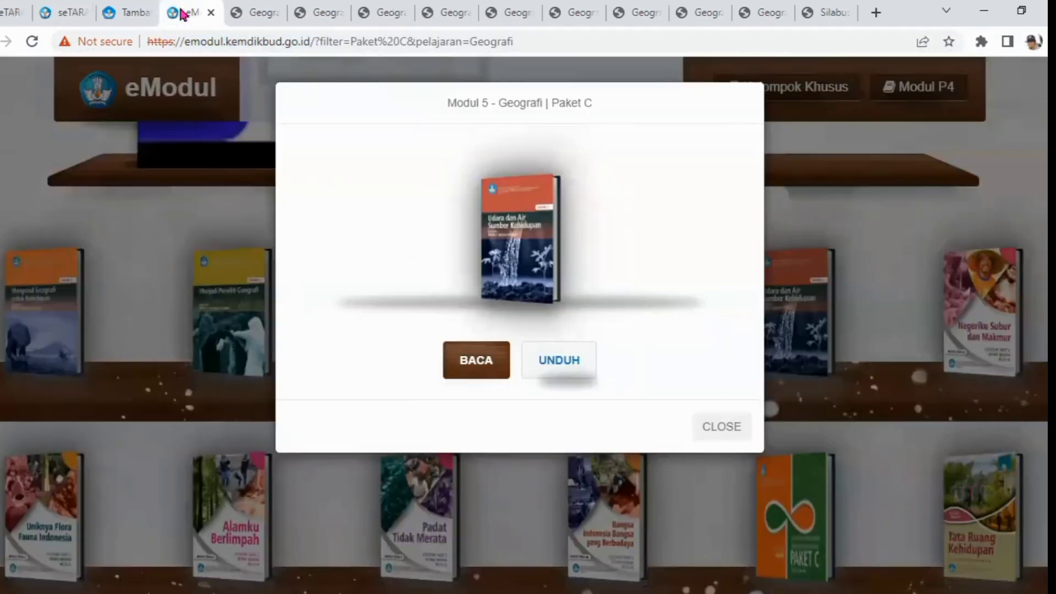
{"action": "left_click", "coordinate": [132, 12]}
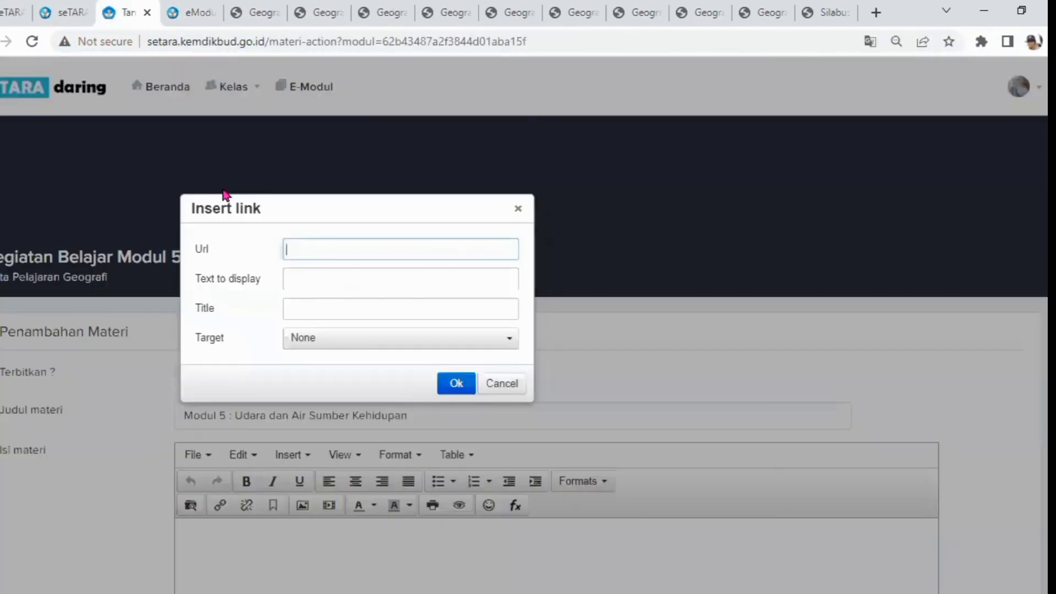
Insert a link using the copied e-module address as URL, display text and title, and save the material
{"action": "right_click", "coordinate": [301, 249]}
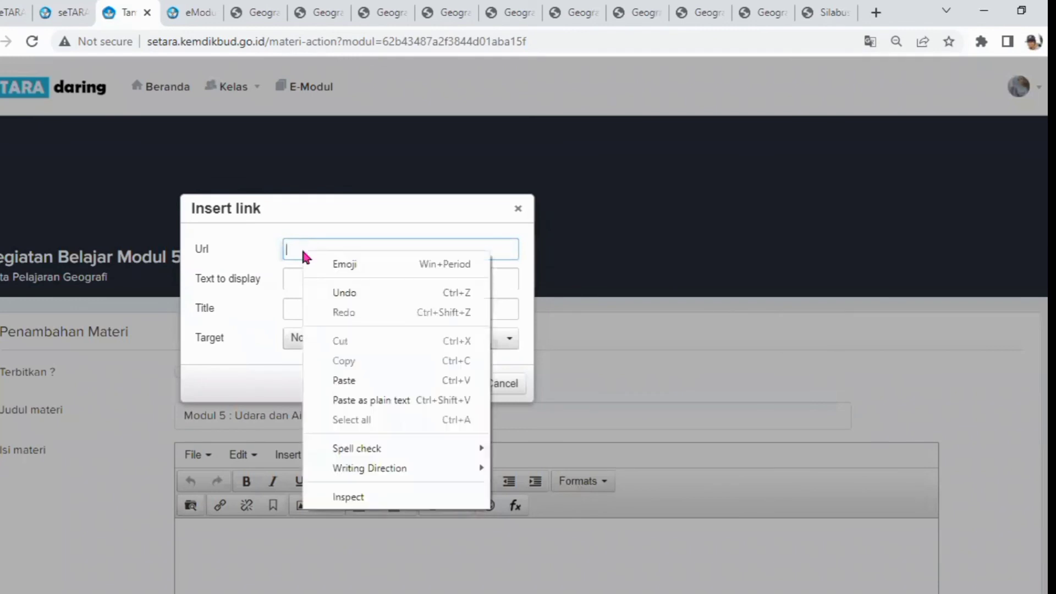
{"action": "left_click", "coordinate": [342, 376]}
{"action": "left_click", "coordinate": [305, 280]}
{"action": "left_click", "coordinate": [292, 303]}
{"action": "key", "text": "ctrl+v"}
{"action": "left_click_drag", "start_coordinate": [364, 206], "coordinate": [453, 322]}
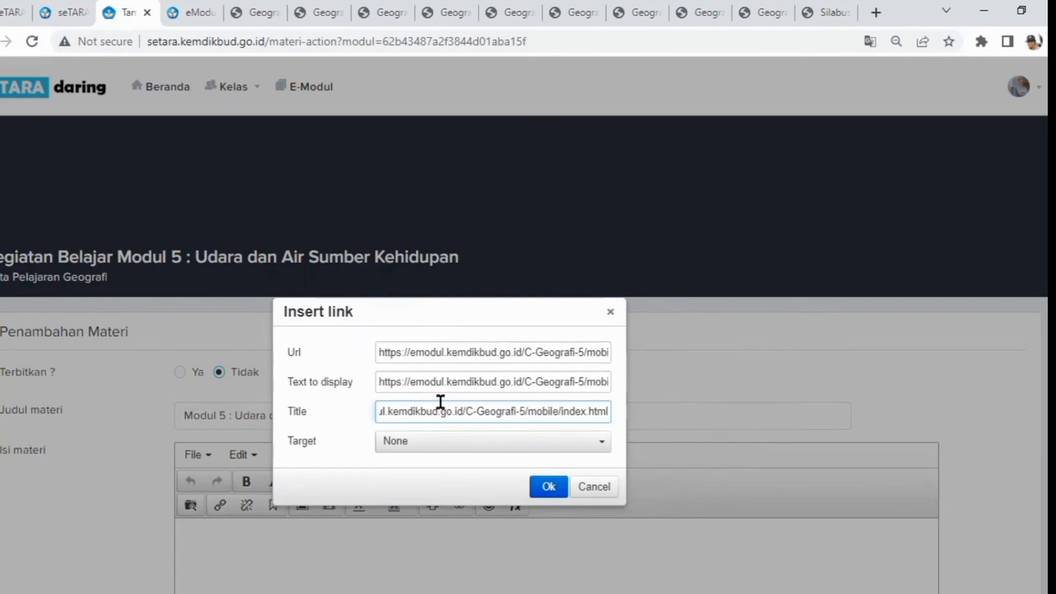
{"action": "left_click", "coordinate": [549, 488]}
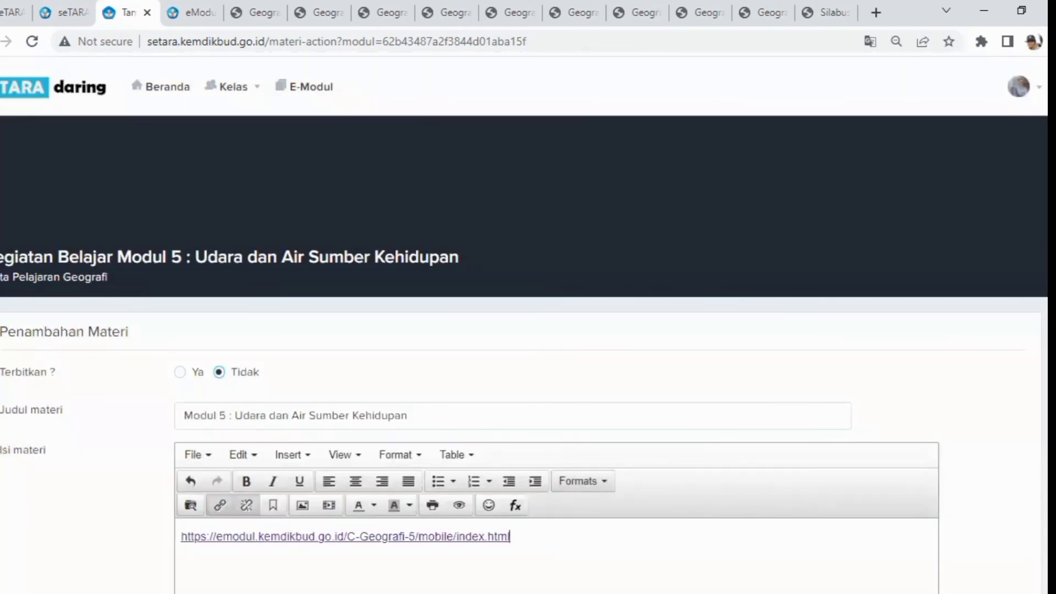
{"action": "scroll", "coordinate": [940, 461], "scroll_direction": "down", "scroll_amount": 4}
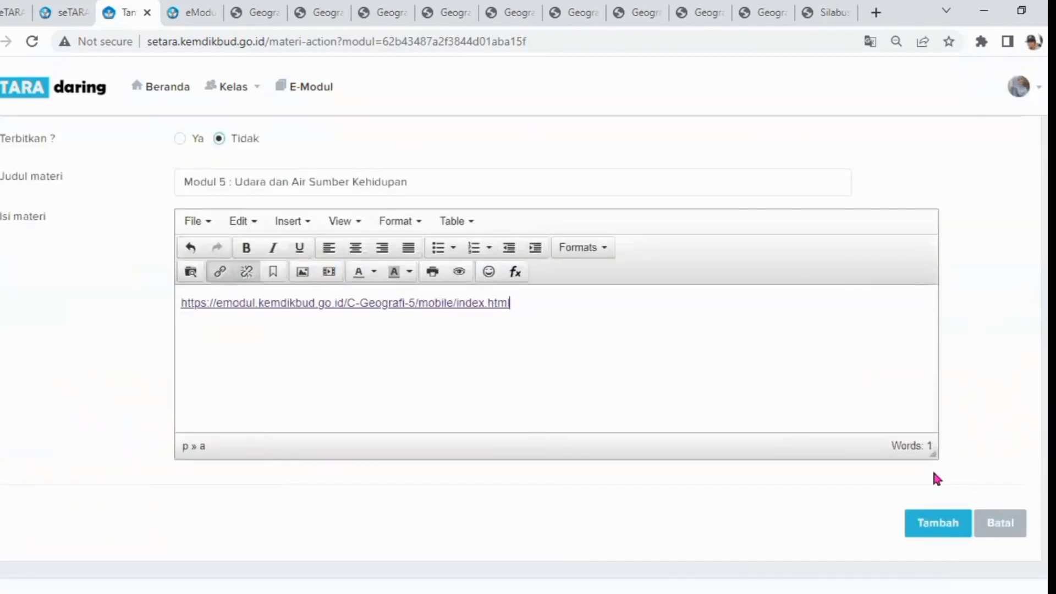
{"action": "left_click", "coordinate": [923, 522]}
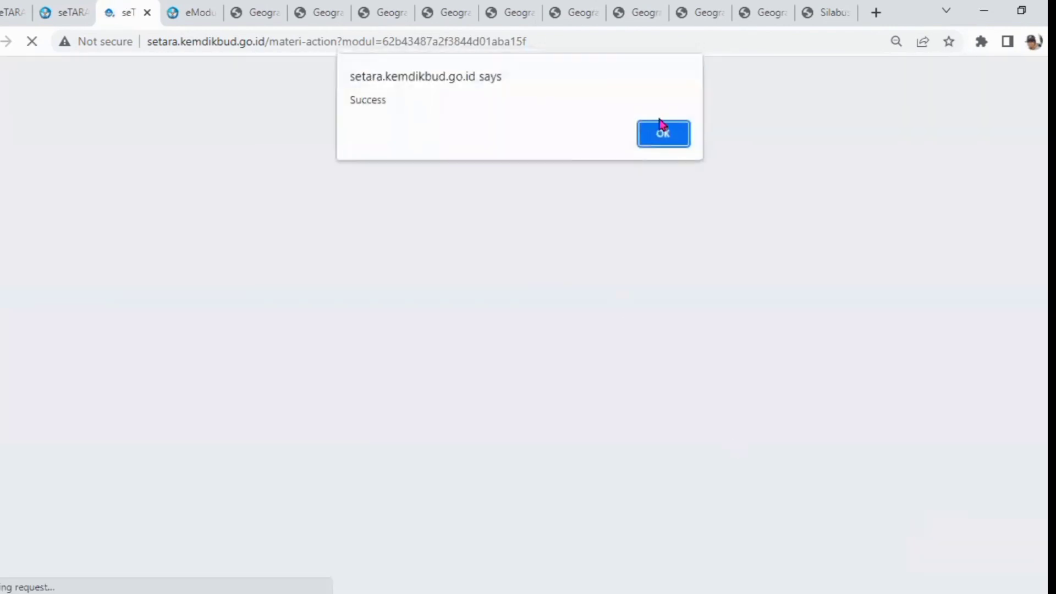
{"action": "left_click", "coordinate": [660, 124]}
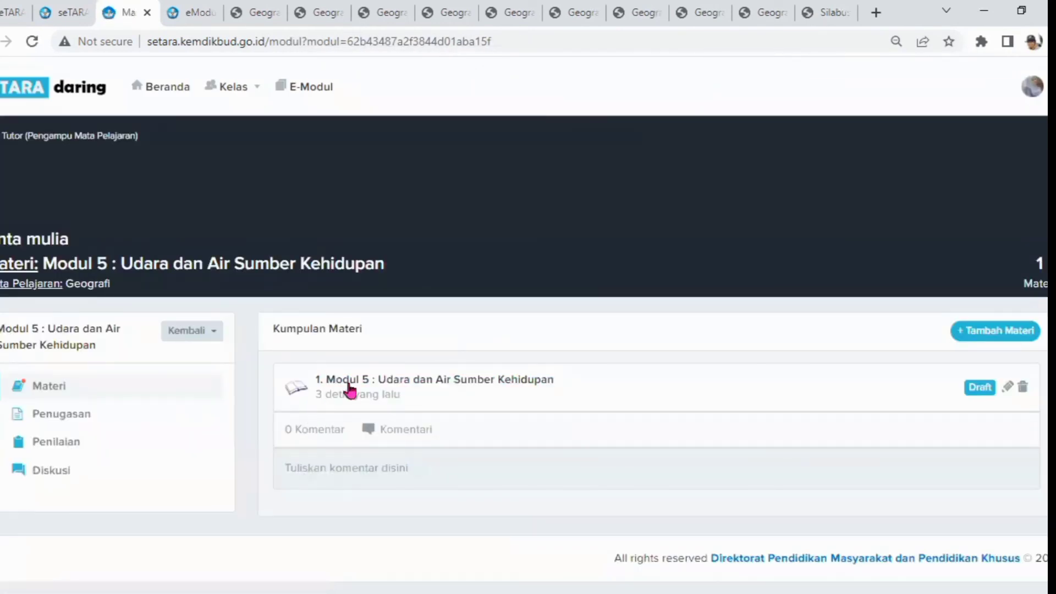
Return to the Geografi subject page and review the module list
{"action": "left_click", "coordinate": [206, 337]}
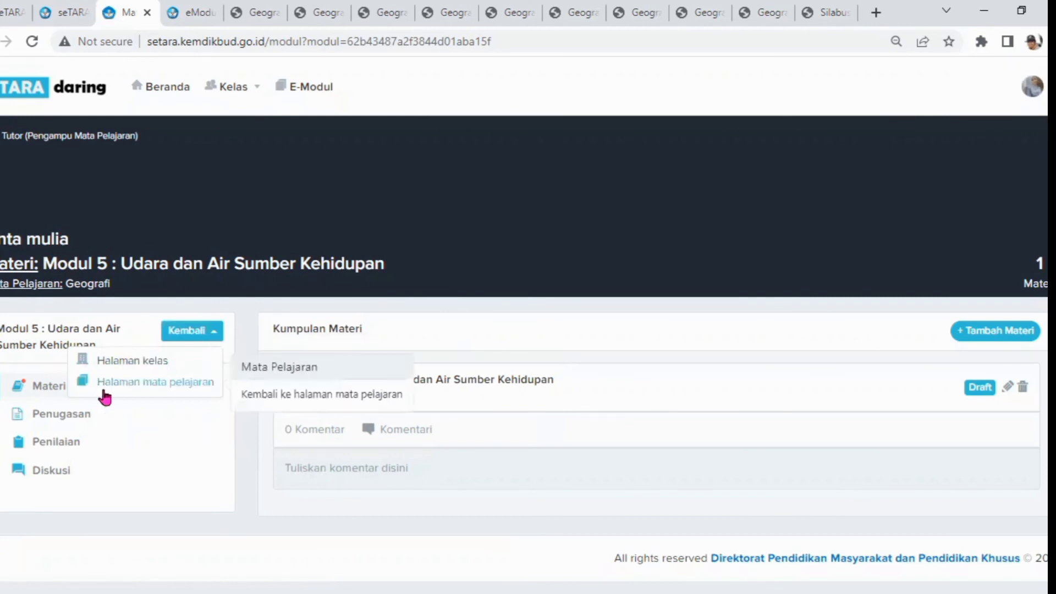
{"action": "left_click", "coordinate": [136, 389]}
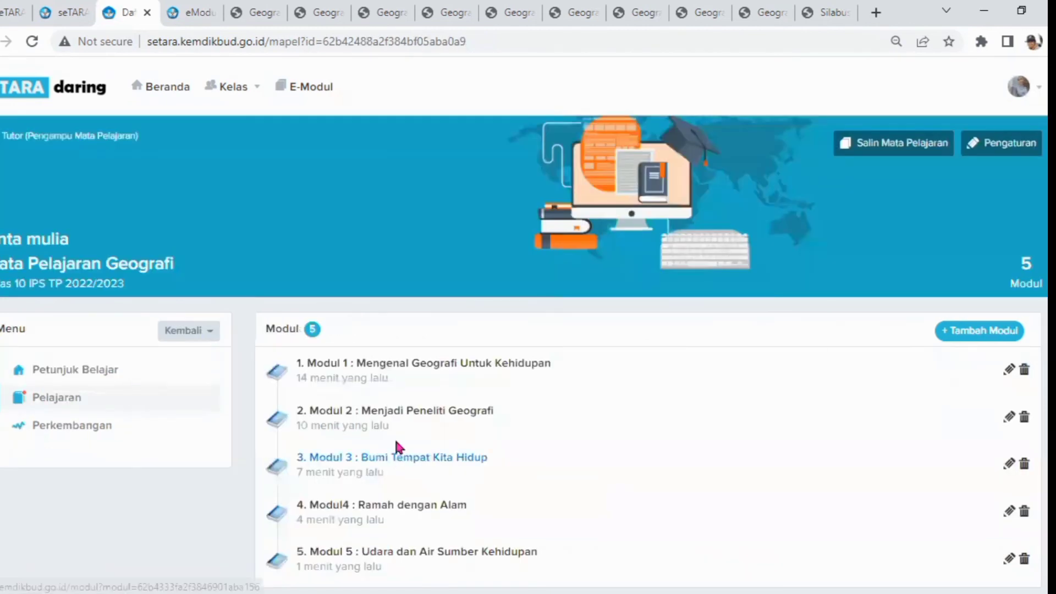
{"action": "scroll", "coordinate": [324, 400], "scroll_direction": "down", "scroll_amount": 1}
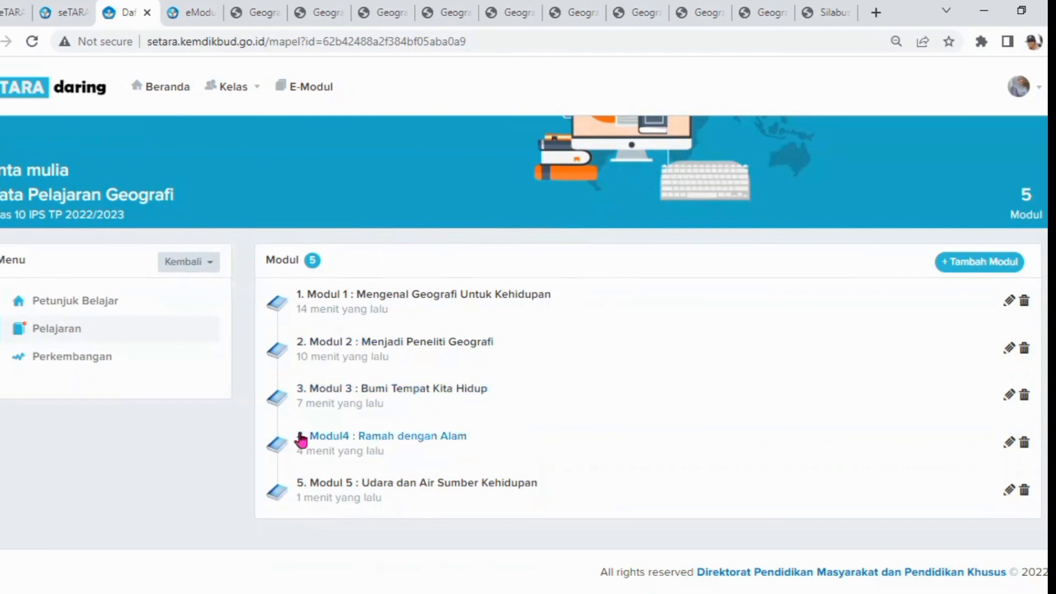
Open Modul 1, follow its material link, and page through the Modul 1 e-module to check it loads
{"action": "left_click", "coordinate": [405, 301]}
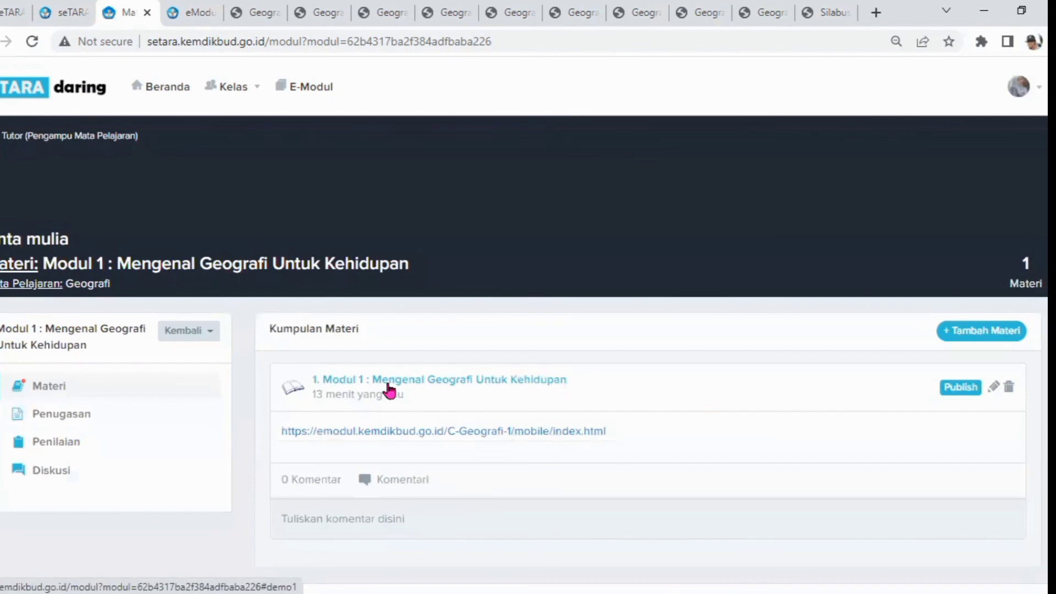
{"action": "left_click", "coordinate": [324, 435]}
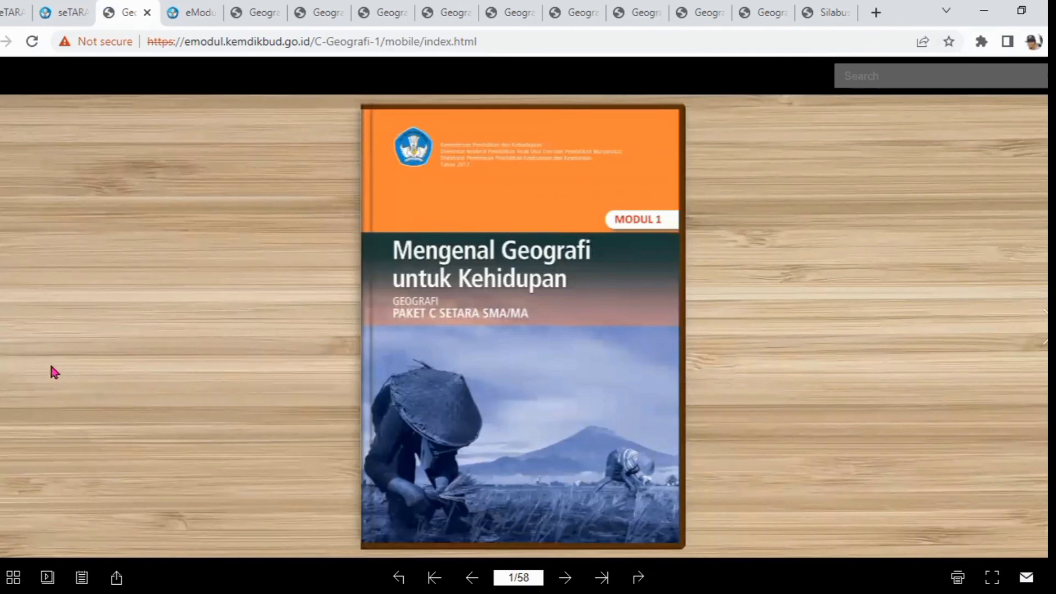
{"action": "left_click", "coordinate": [7, 327]}
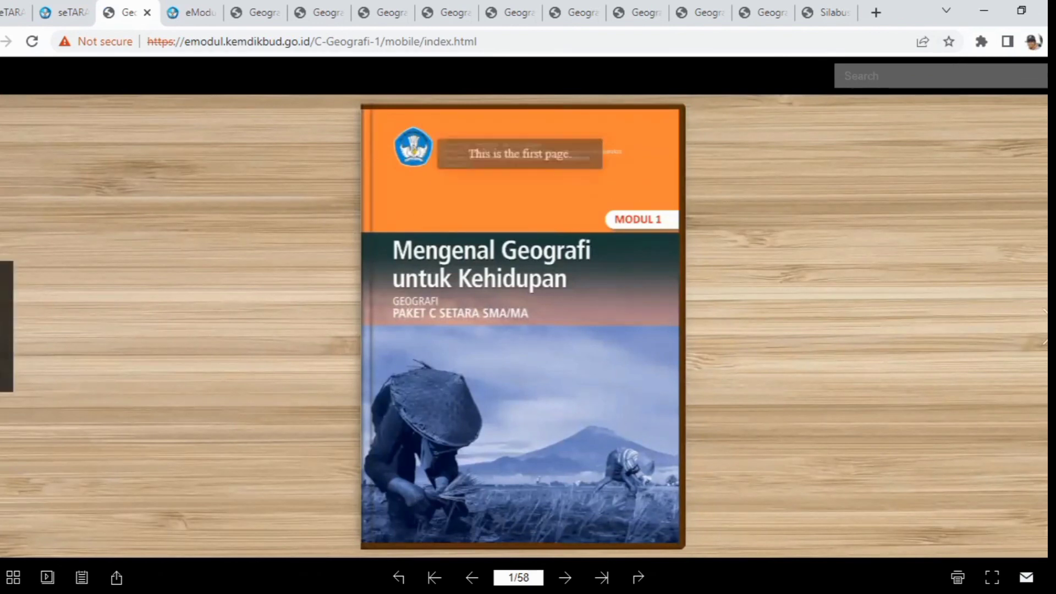
{"action": "left_click", "coordinate": [1041, 337]}
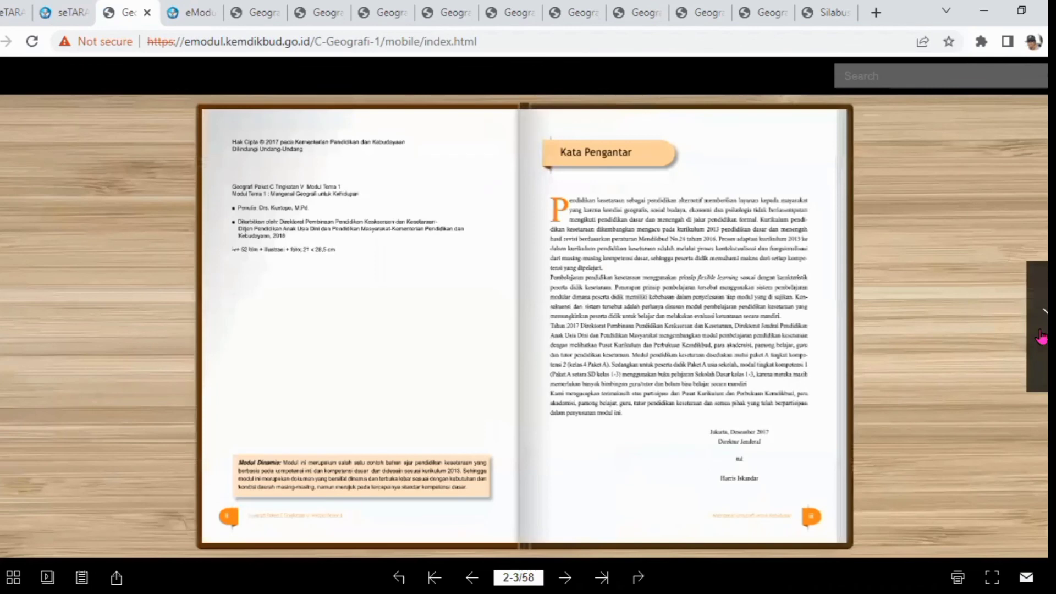
{"action": "left_click", "coordinate": [1041, 337]}
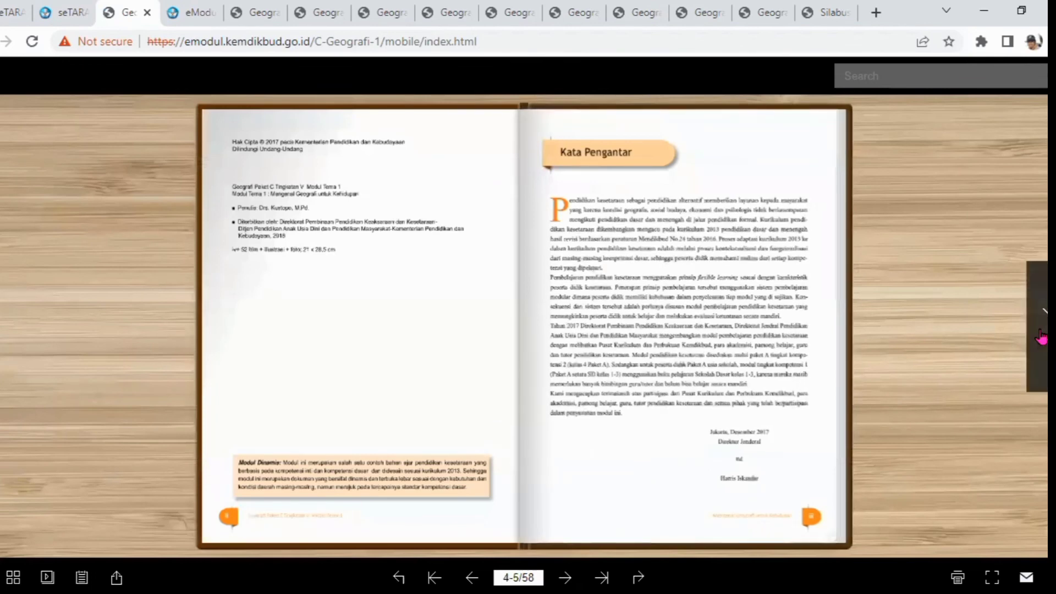
{"action": "left_click", "coordinate": [1041, 337]}
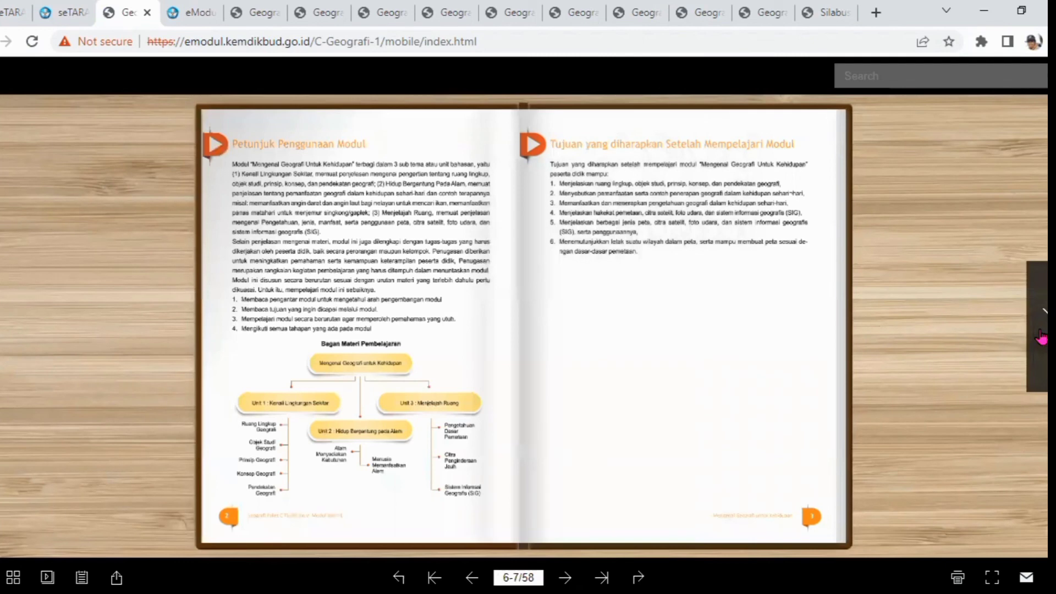
{"action": "left_click", "coordinate": [1042, 337]}
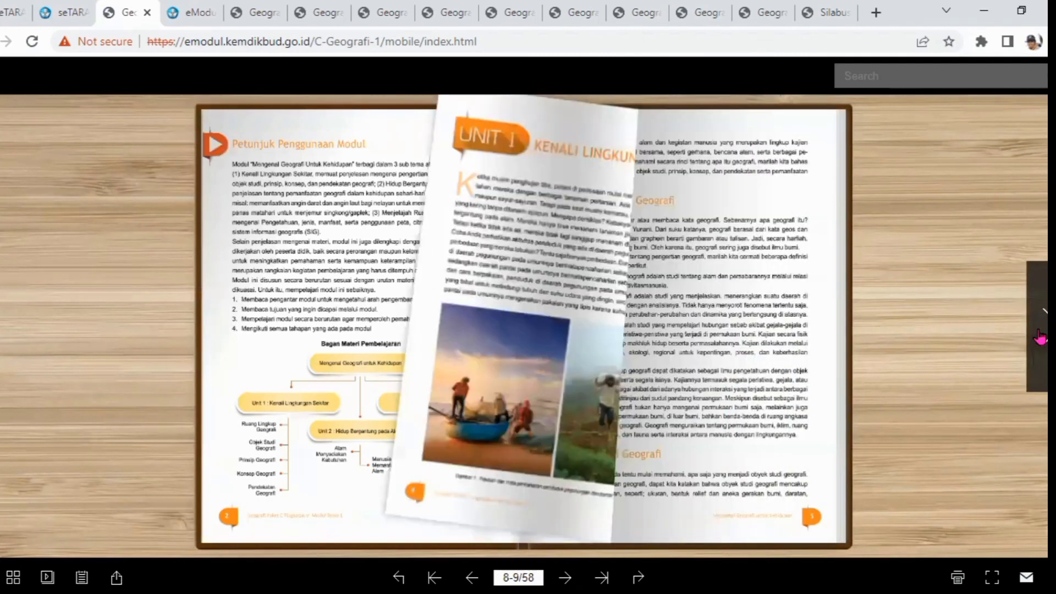
{"action": "left_click", "coordinate": [1041, 337]}
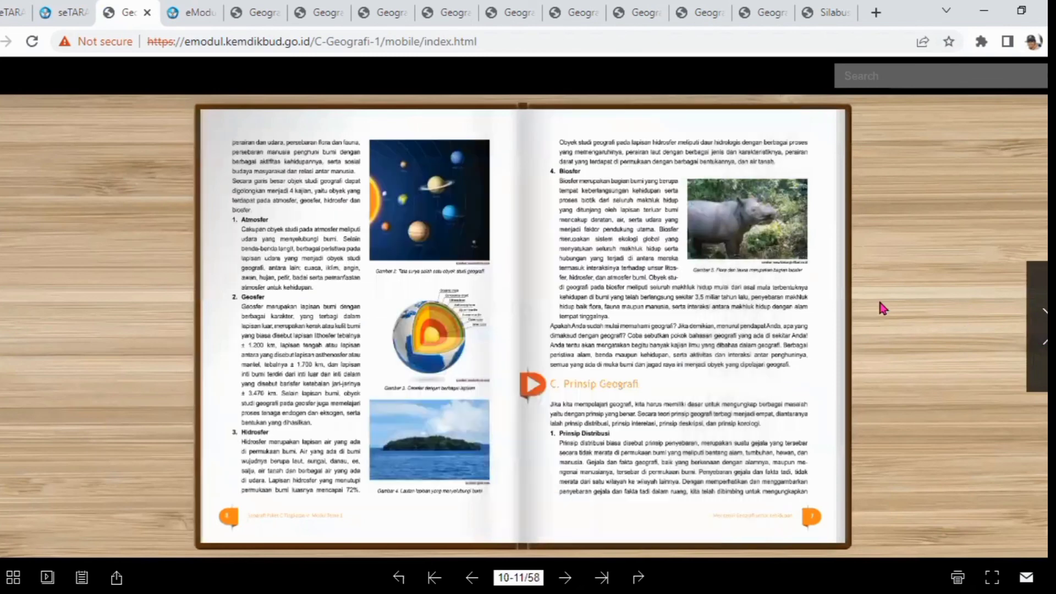
{"action": "left_click", "coordinate": [1041, 336]}
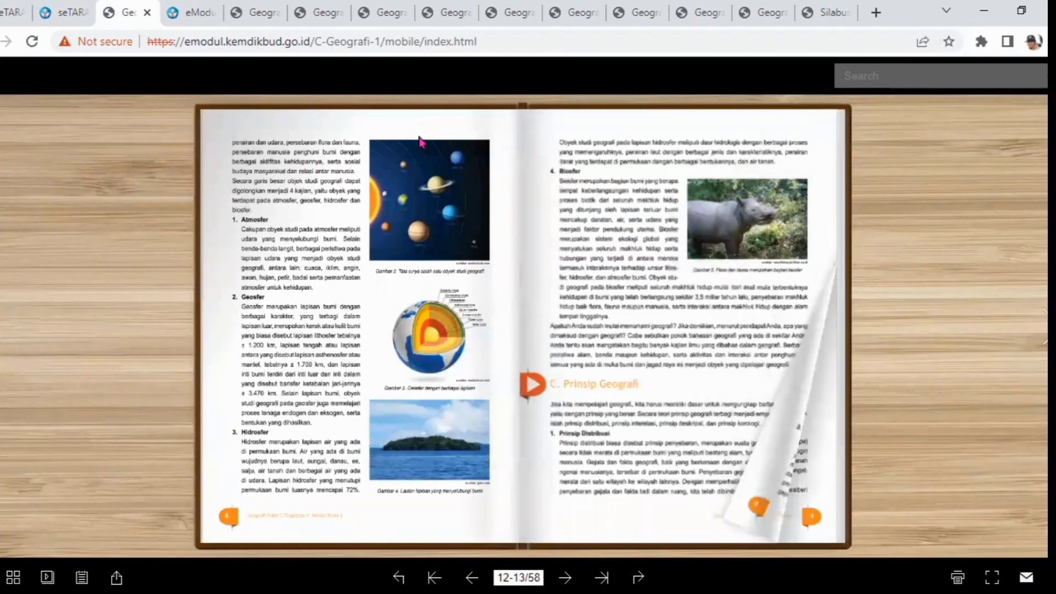
{"action": "left_click", "coordinate": [62, 14]}
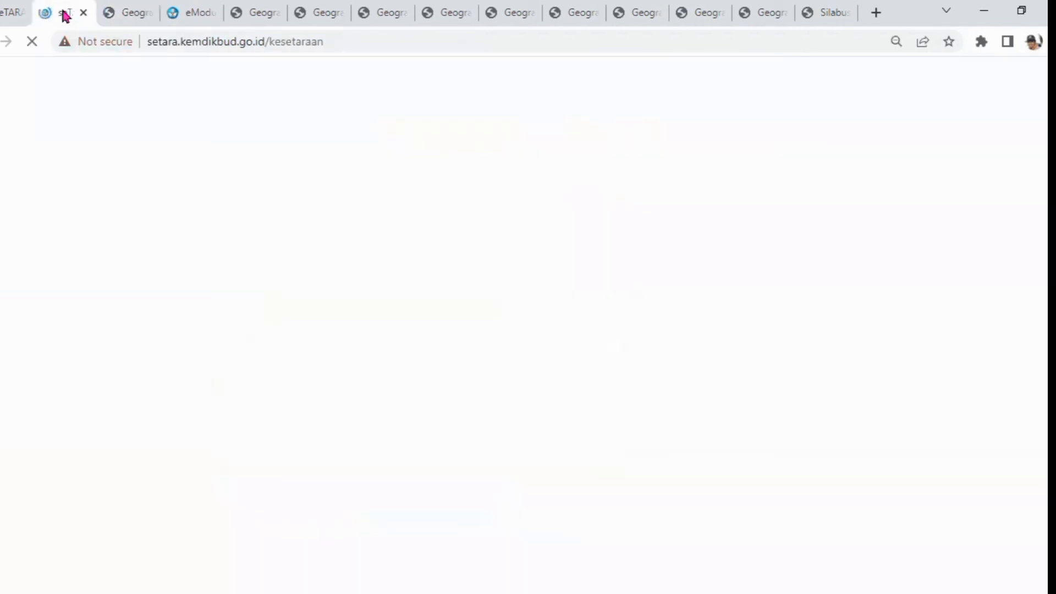
{"action": "left_click", "coordinate": [132, 16]}
Go back to the Geografi subject page, open Modul 2's material link, and page through its e-module
{"action": "key", "text": "alt+Left"}
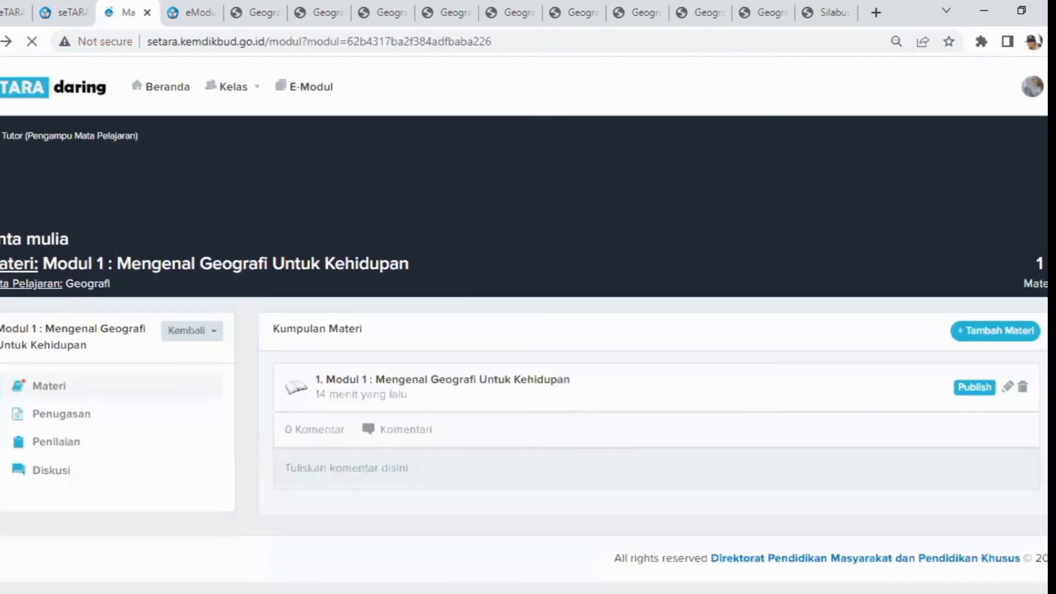
{"action": "left_click", "coordinate": [212, 330]}
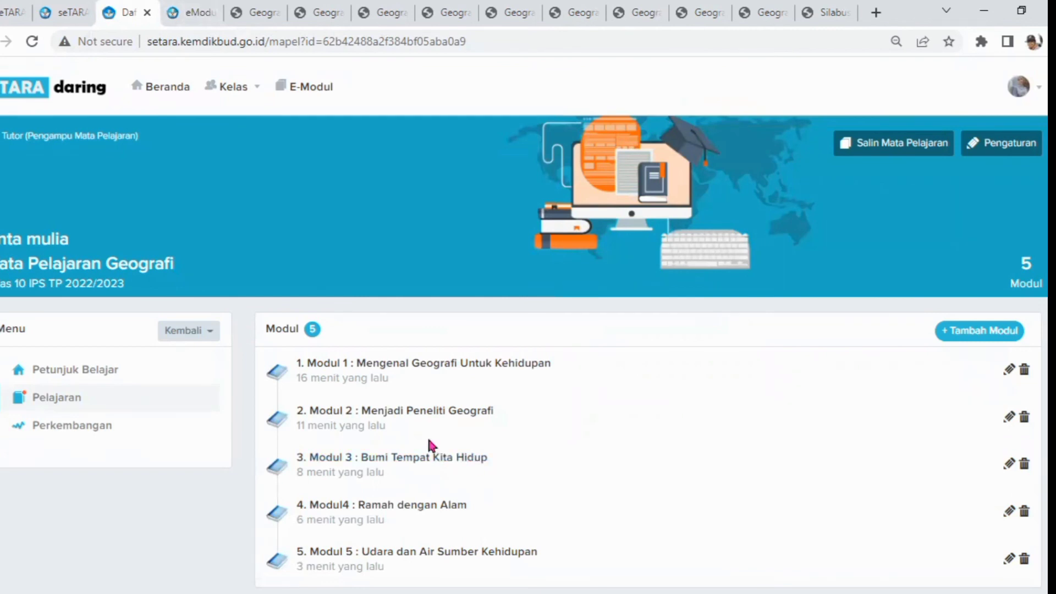
{"action": "left_click", "coordinate": [416, 414]}
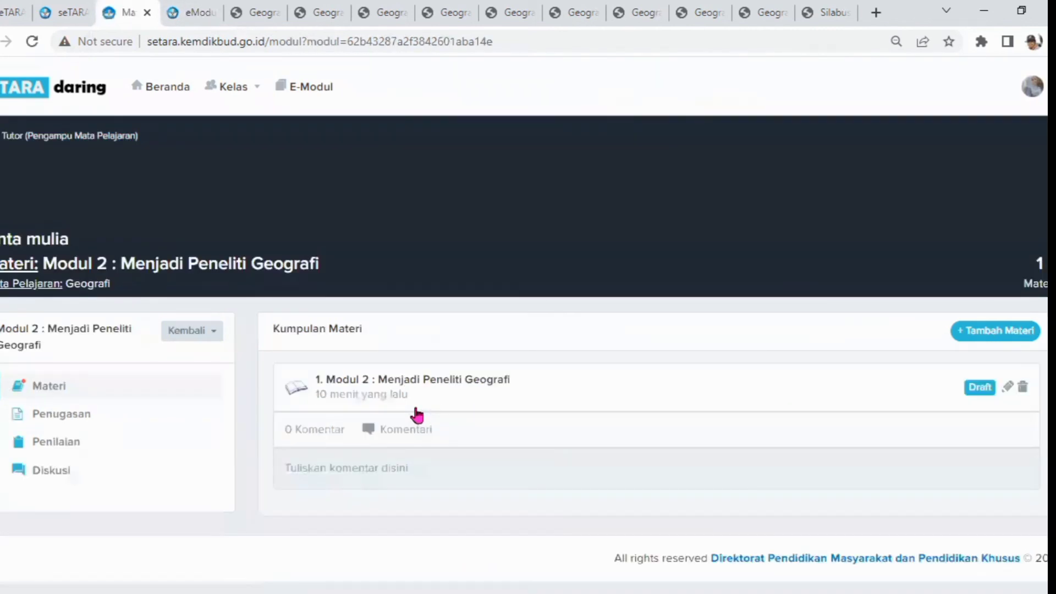
{"action": "left_click", "coordinate": [357, 385]}
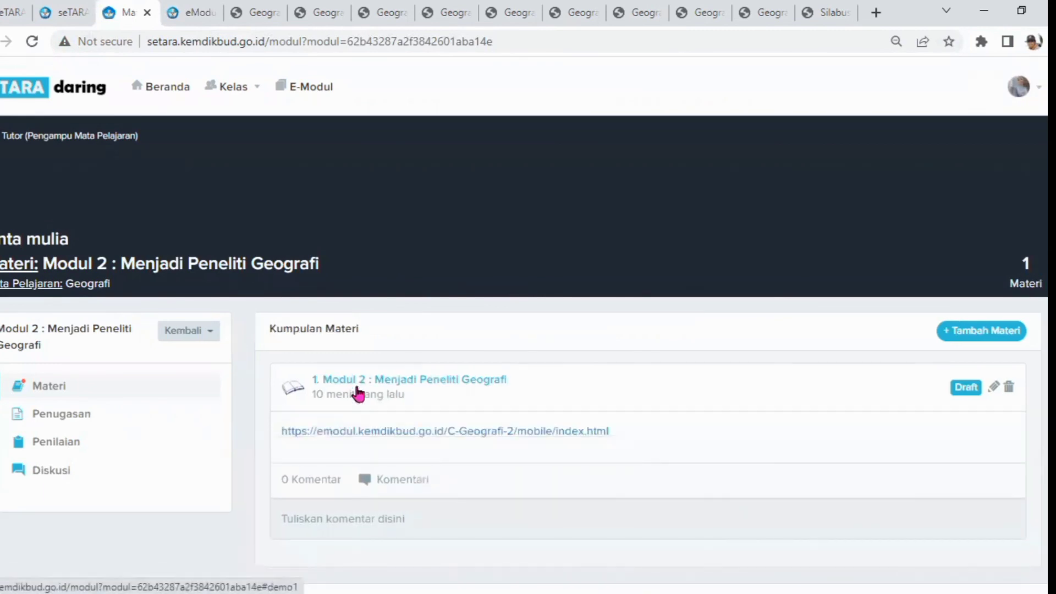
{"action": "left_click", "coordinate": [338, 433]}
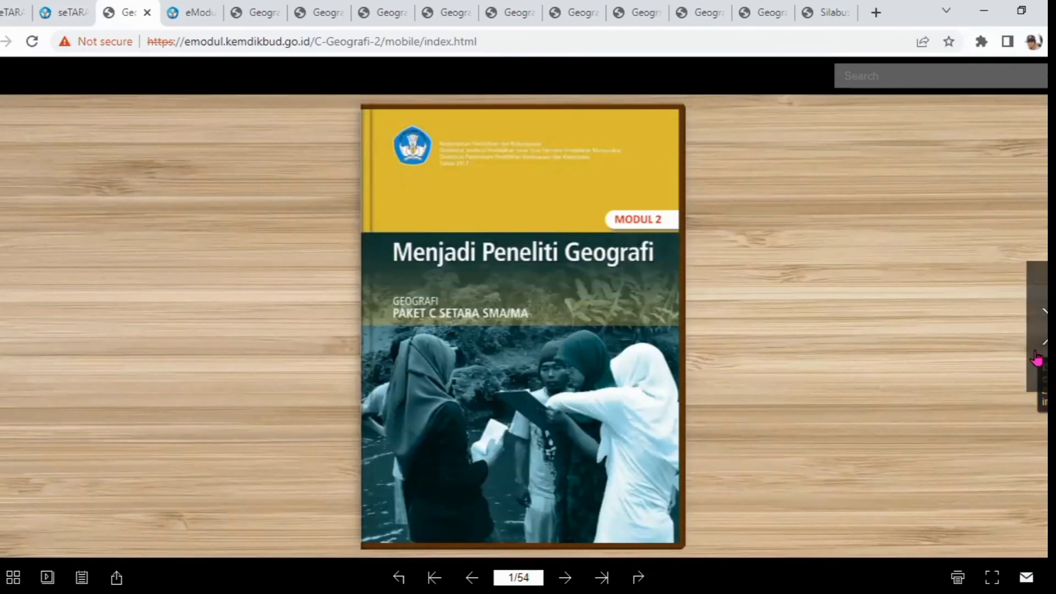
{"action": "left_click", "coordinate": [1037, 358]}
{"action": "left_click", "coordinate": [1037, 357]}
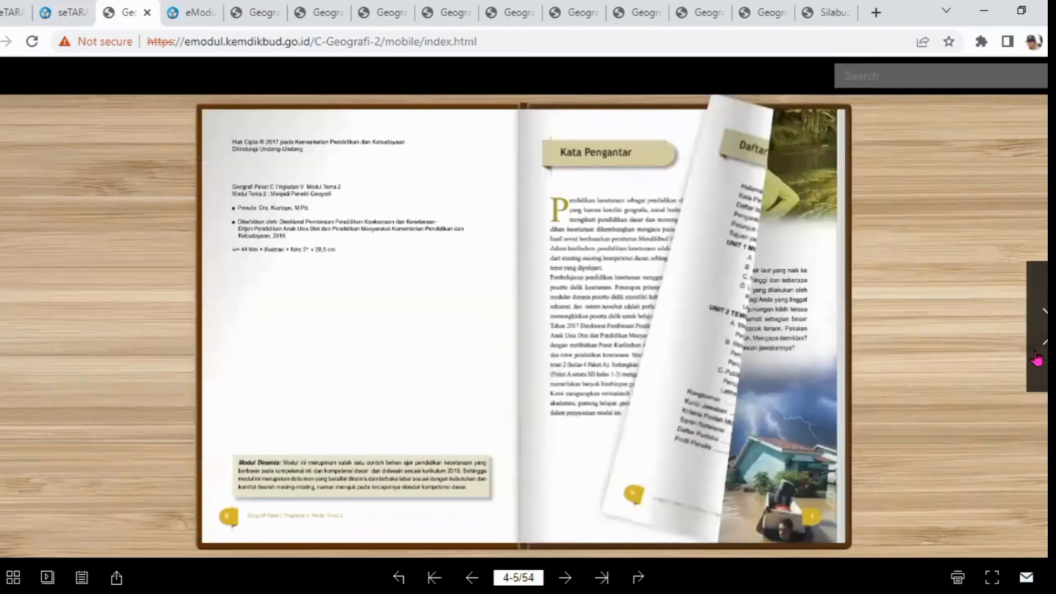
{"action": "left_click", "coordinate": [1036, 358]}
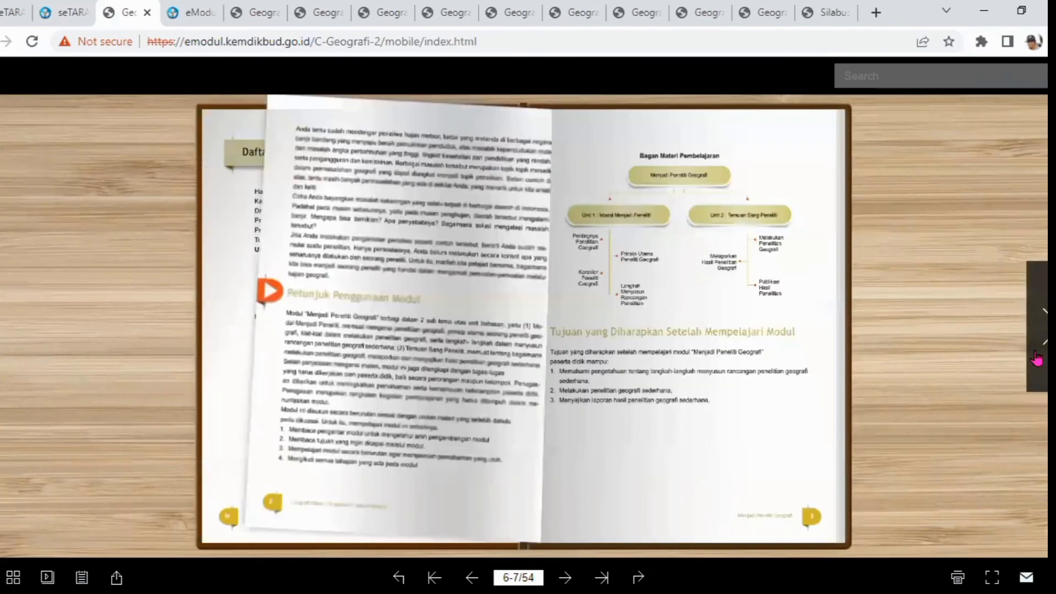
{"action": "left_click", "coordinate": [1037, 358]}
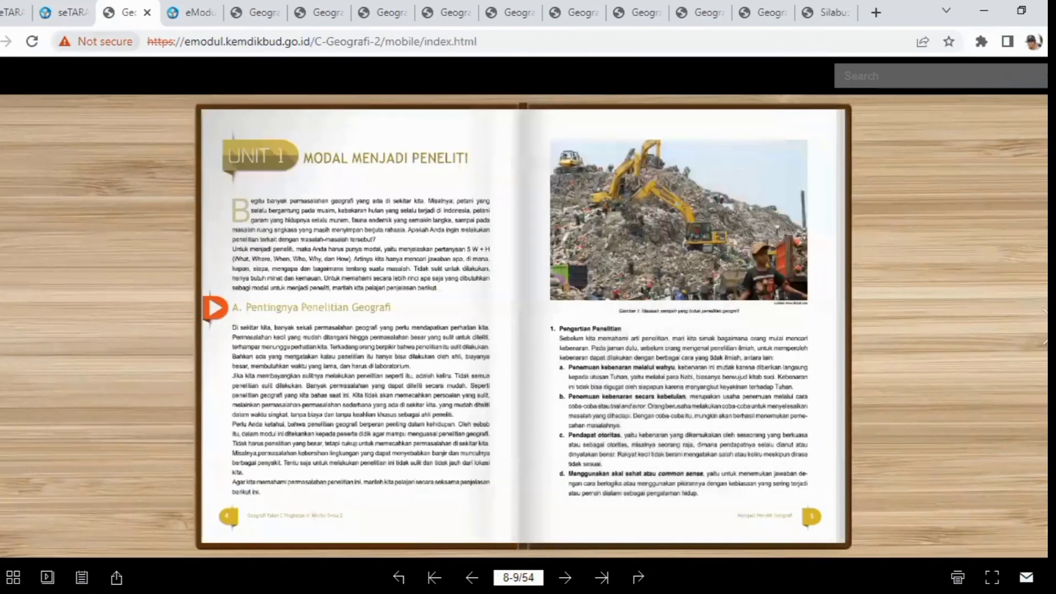
Go back to the subject page, open Modul 3's material link, and flip through the Modul 3 e-module pages
{"action": "key", "text": "alt+Left"}
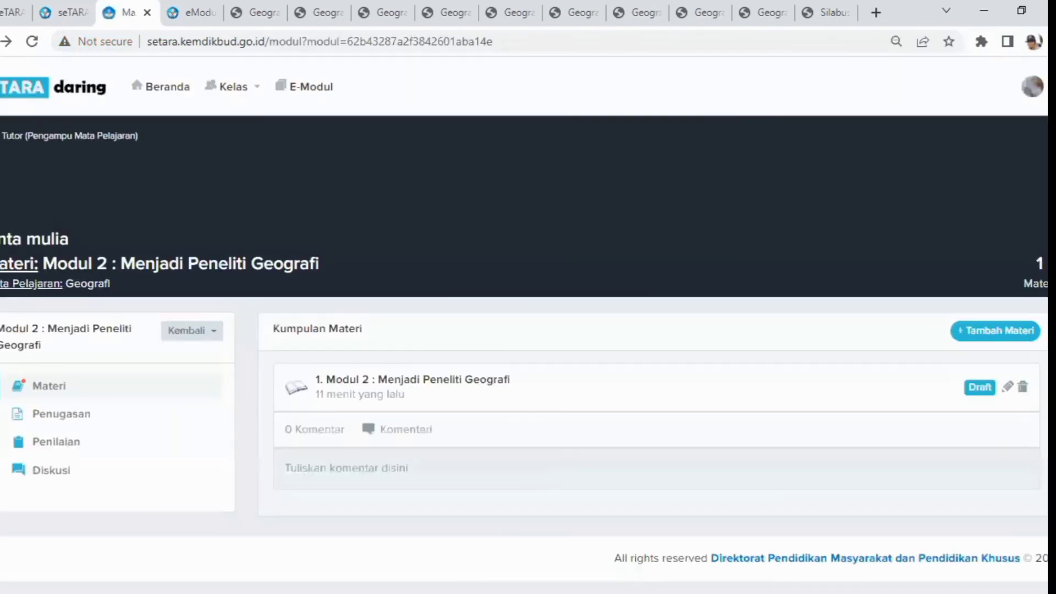
{"action": "left_click", "coordinate": [192, 331]}
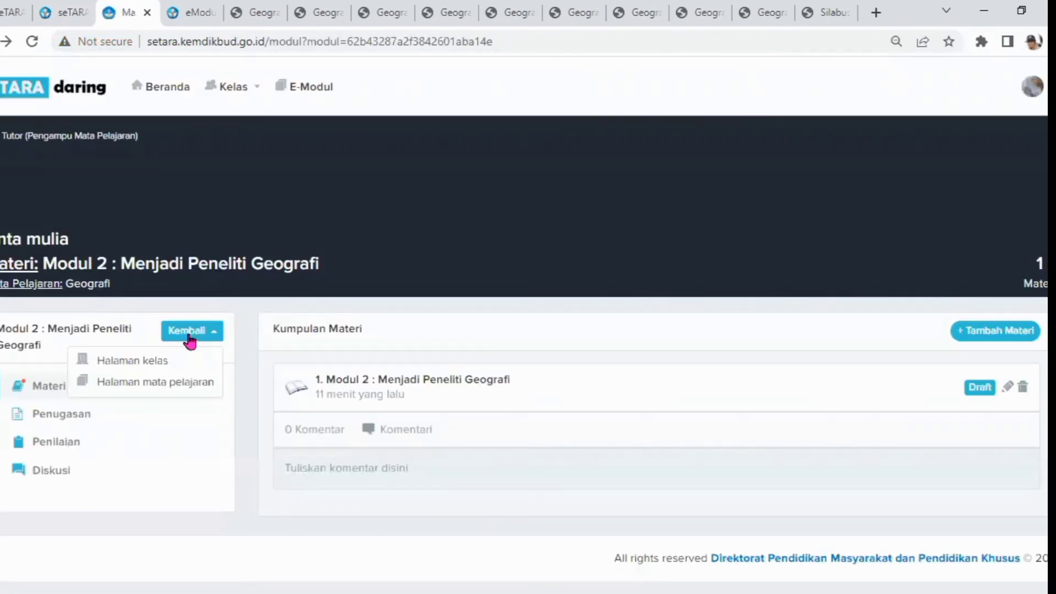
{"action": "left_click", "coordinate": [142, 387]}
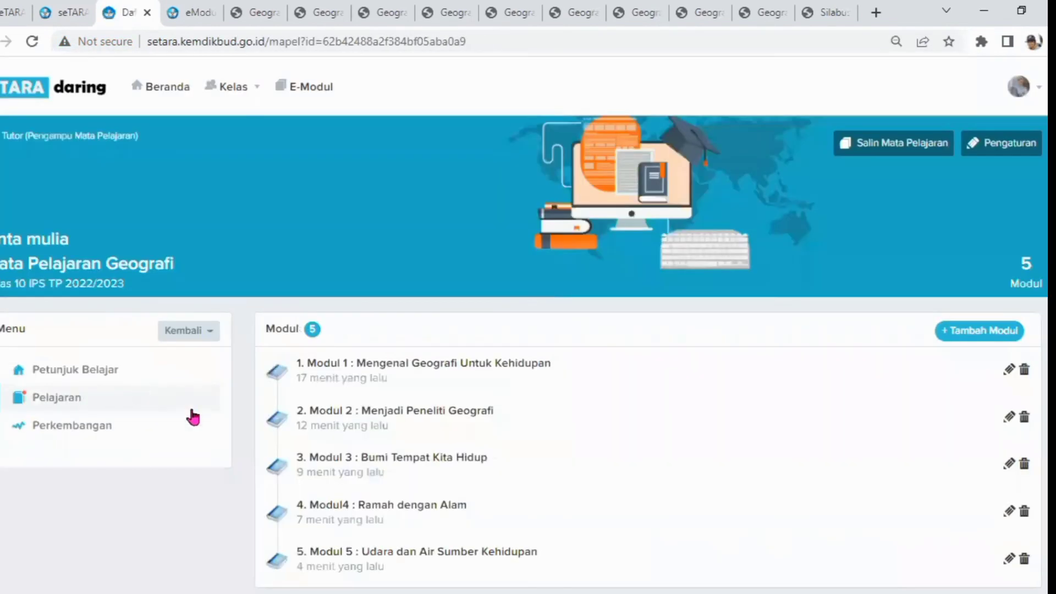
{"action": "left_click", "coordinate": [408, 462]}
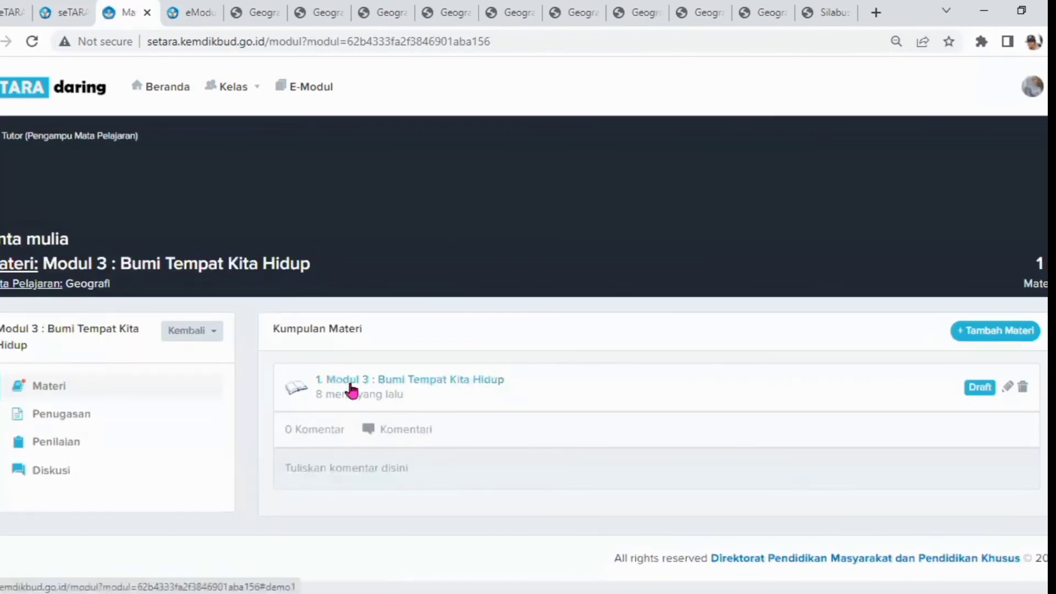
{"action": "left_click", "coordinate": [351, 390]}
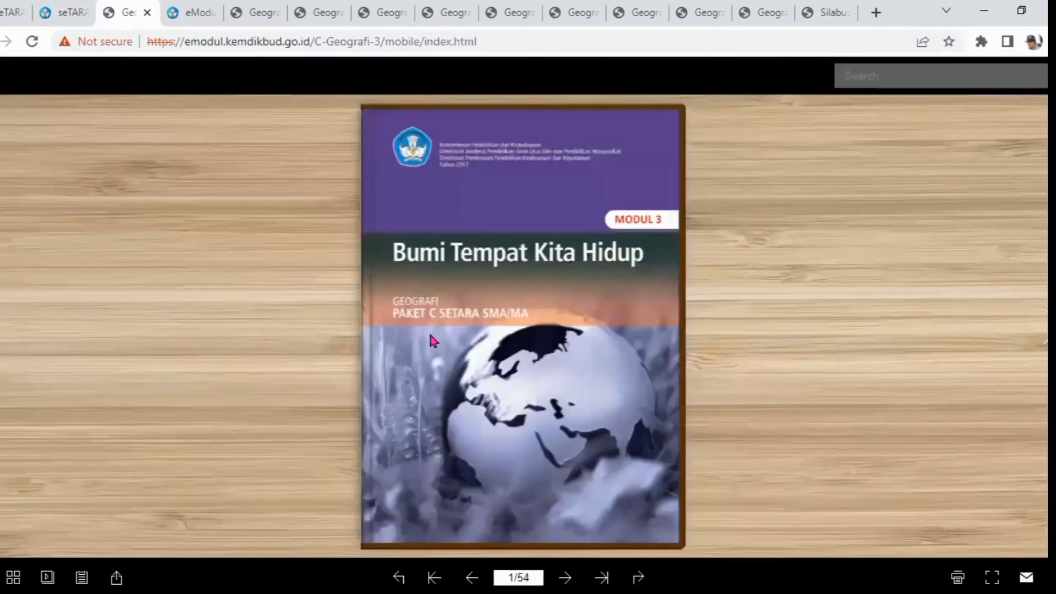
{"action": "key", "text": "Right"}
{"action": "key", "text": "Right"}
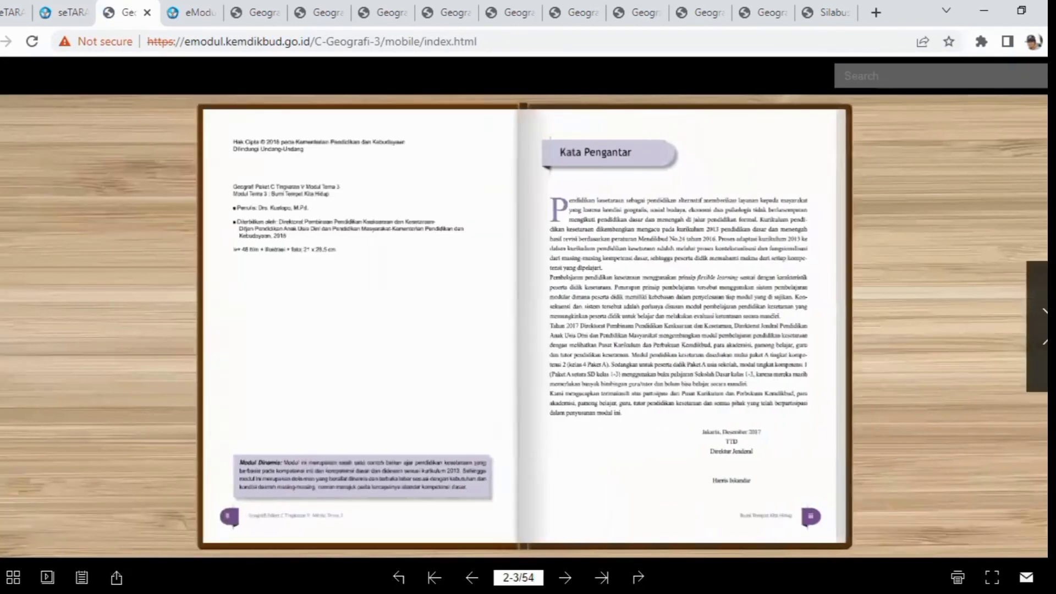
{"action": "key", "text": "Right"}
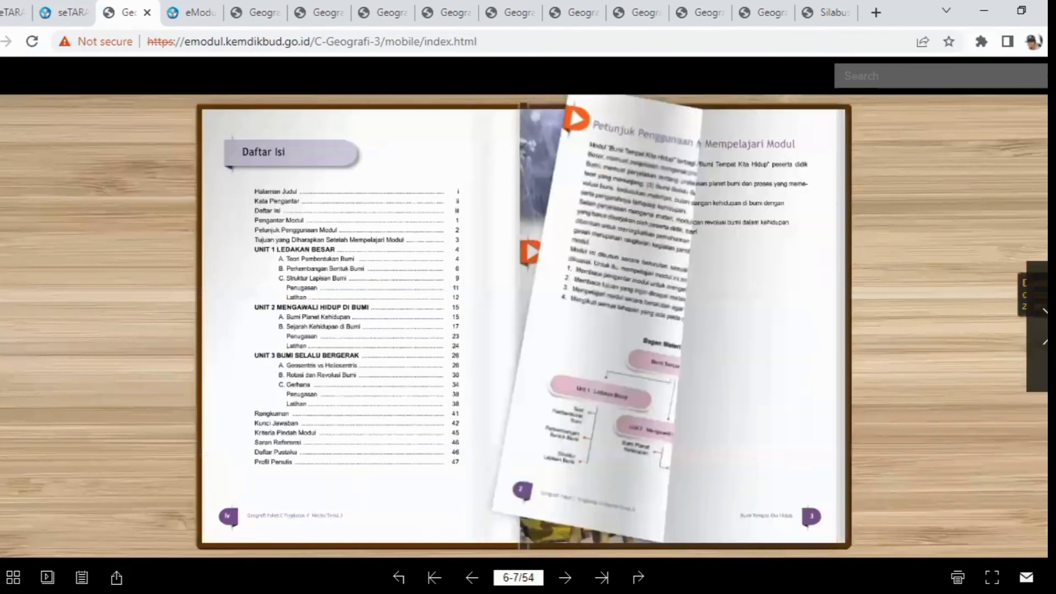
{"action": "key", "text": "Right"}
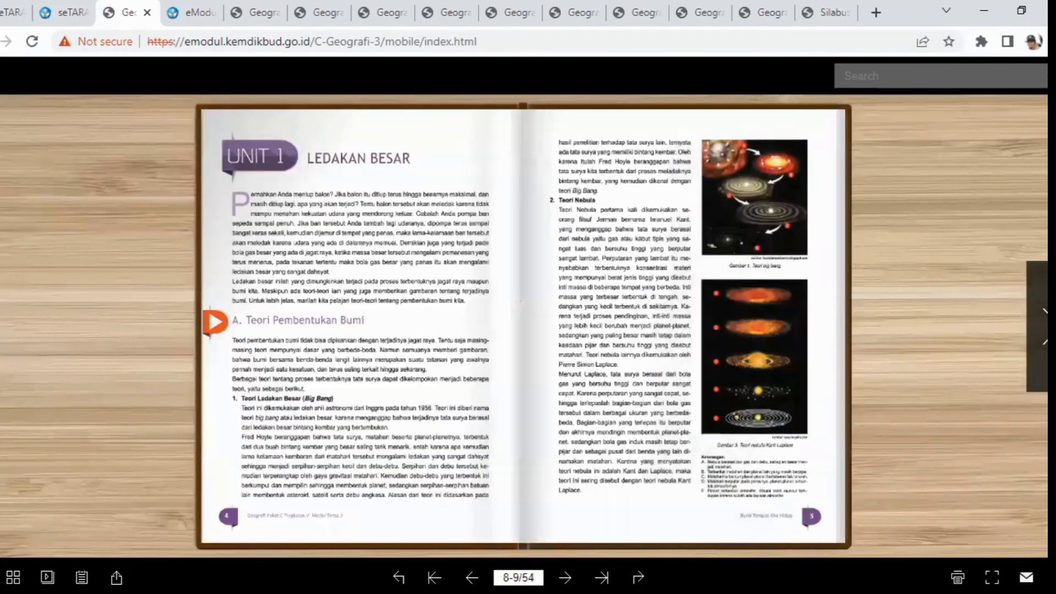
Return to the Geografi subject page and open Modul 1 again
{"action": "left_click", "coordinate": [32, 41]}
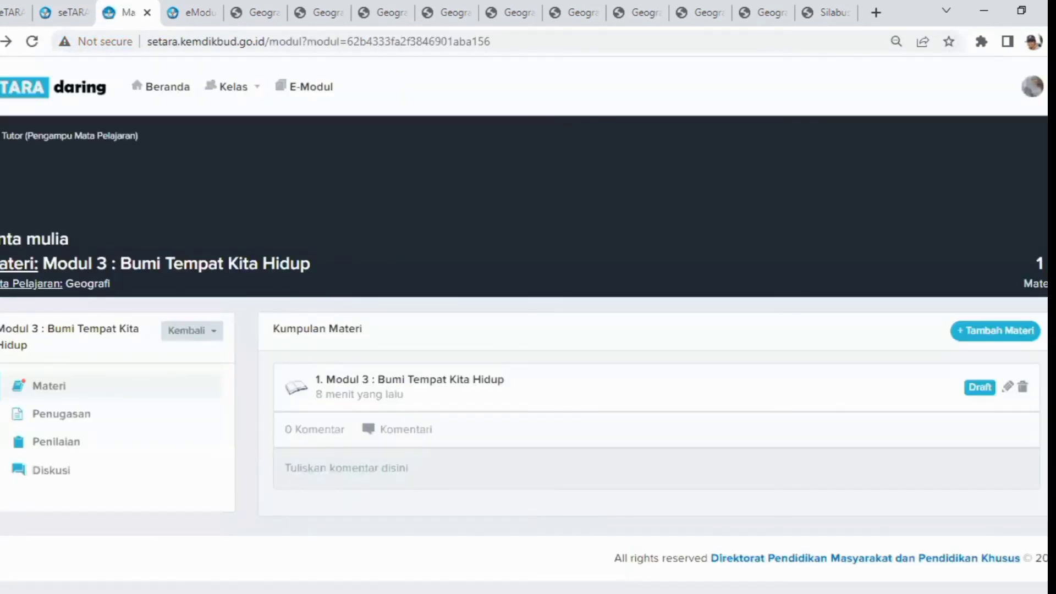
{"action": "key", "text": "alt+Left"}
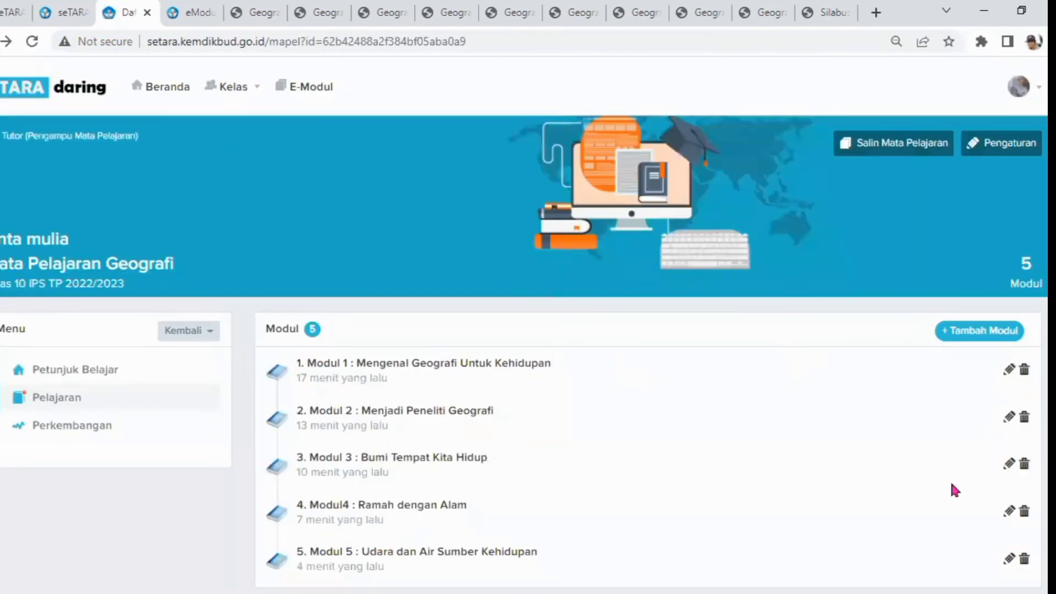
{"action": "scroll", "coordinate": [462, 452], "scroll_direction": "down", "scroll_amount": 1}
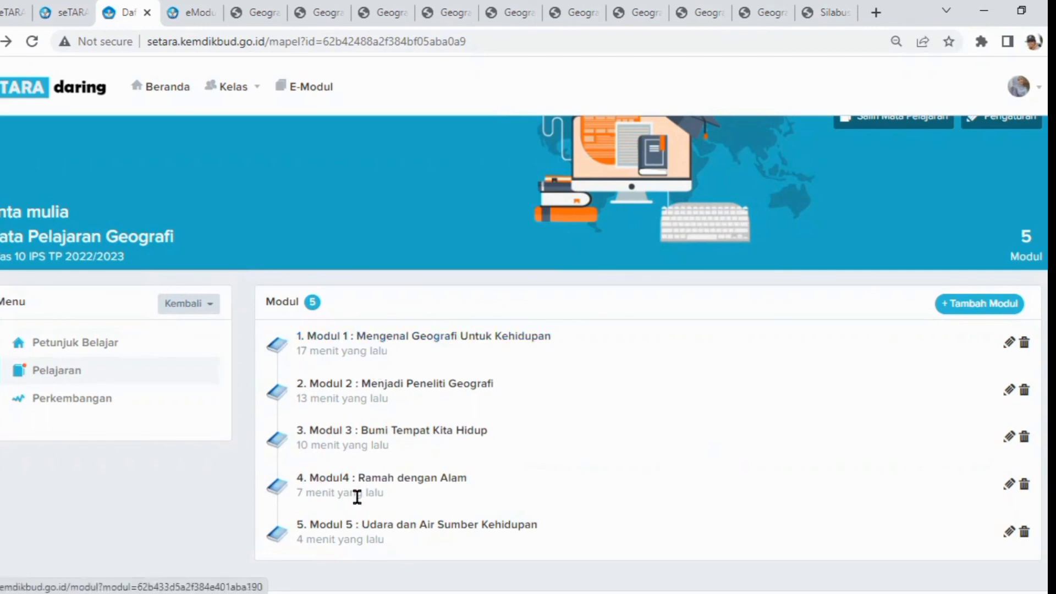
{"action": "left_click", "coordinate": [361, 345]}
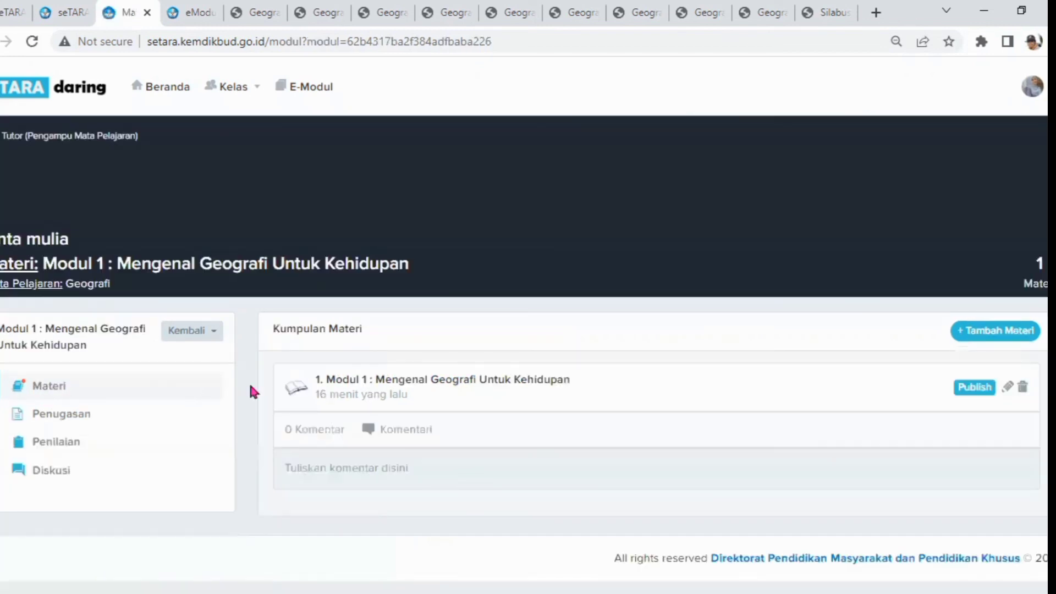